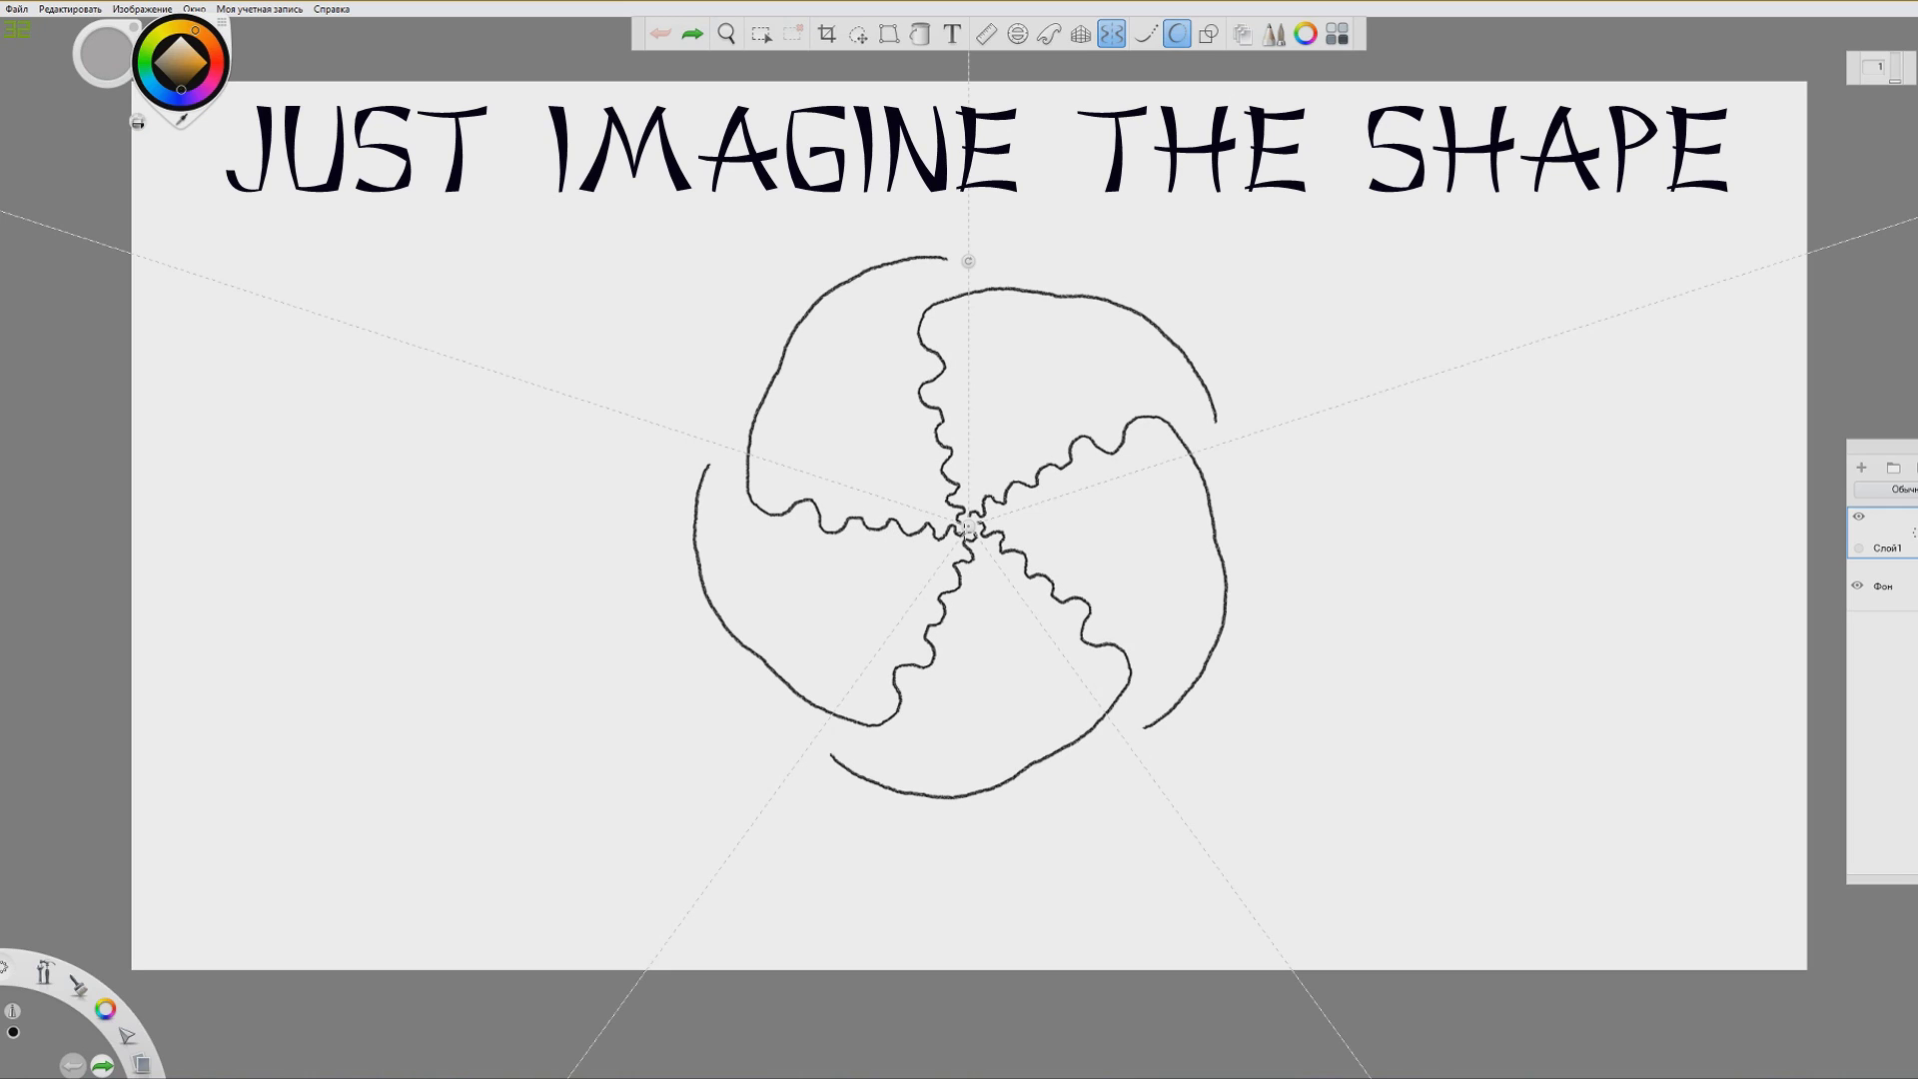
Close the inner edges of the five pinwheel blades and fill them with short wavy texture strokes using radial symmetry
mouse_move(949, 262)
left_mouse_down()
mouse_move(884, 283)
mouse_move(840, 381)
mouse_move(852, 445)
mouse_move(967, 526)
left_mouse_up()
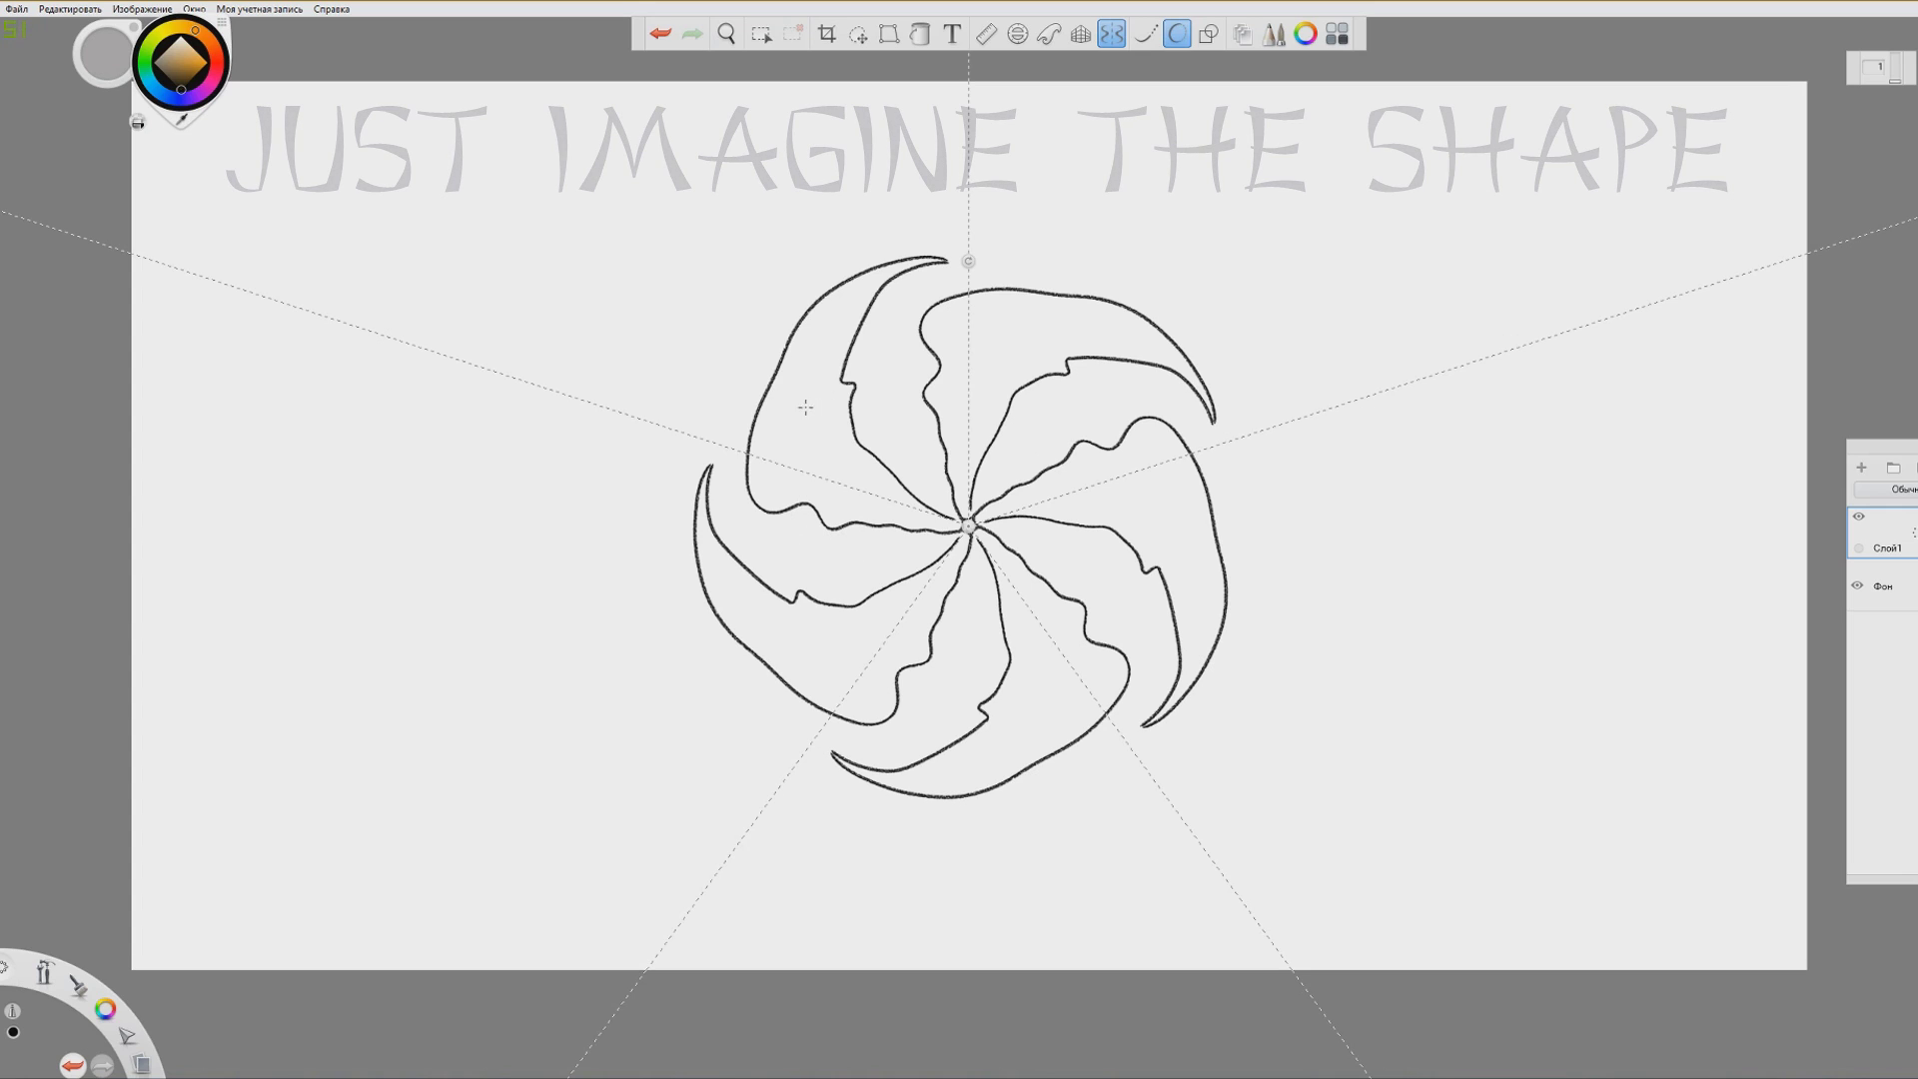
mouse_move(801, 391)
left_mouse_down()
mouse_move(805, 449)
mouse_move(838, 465)
mouse_move(840, 446)
mouse_move(860, 493)
mouse_move(925, 514)
left_mouse_up()
mouse_move(1079, 321)
left_mouse_down()
mouse_move(1069, 344)
mouse_move(1109, 318)
mouse_move(1117, 352)
mouse_move(1137, 334)
mouse_move(1145, 356)
left_mouse_up()
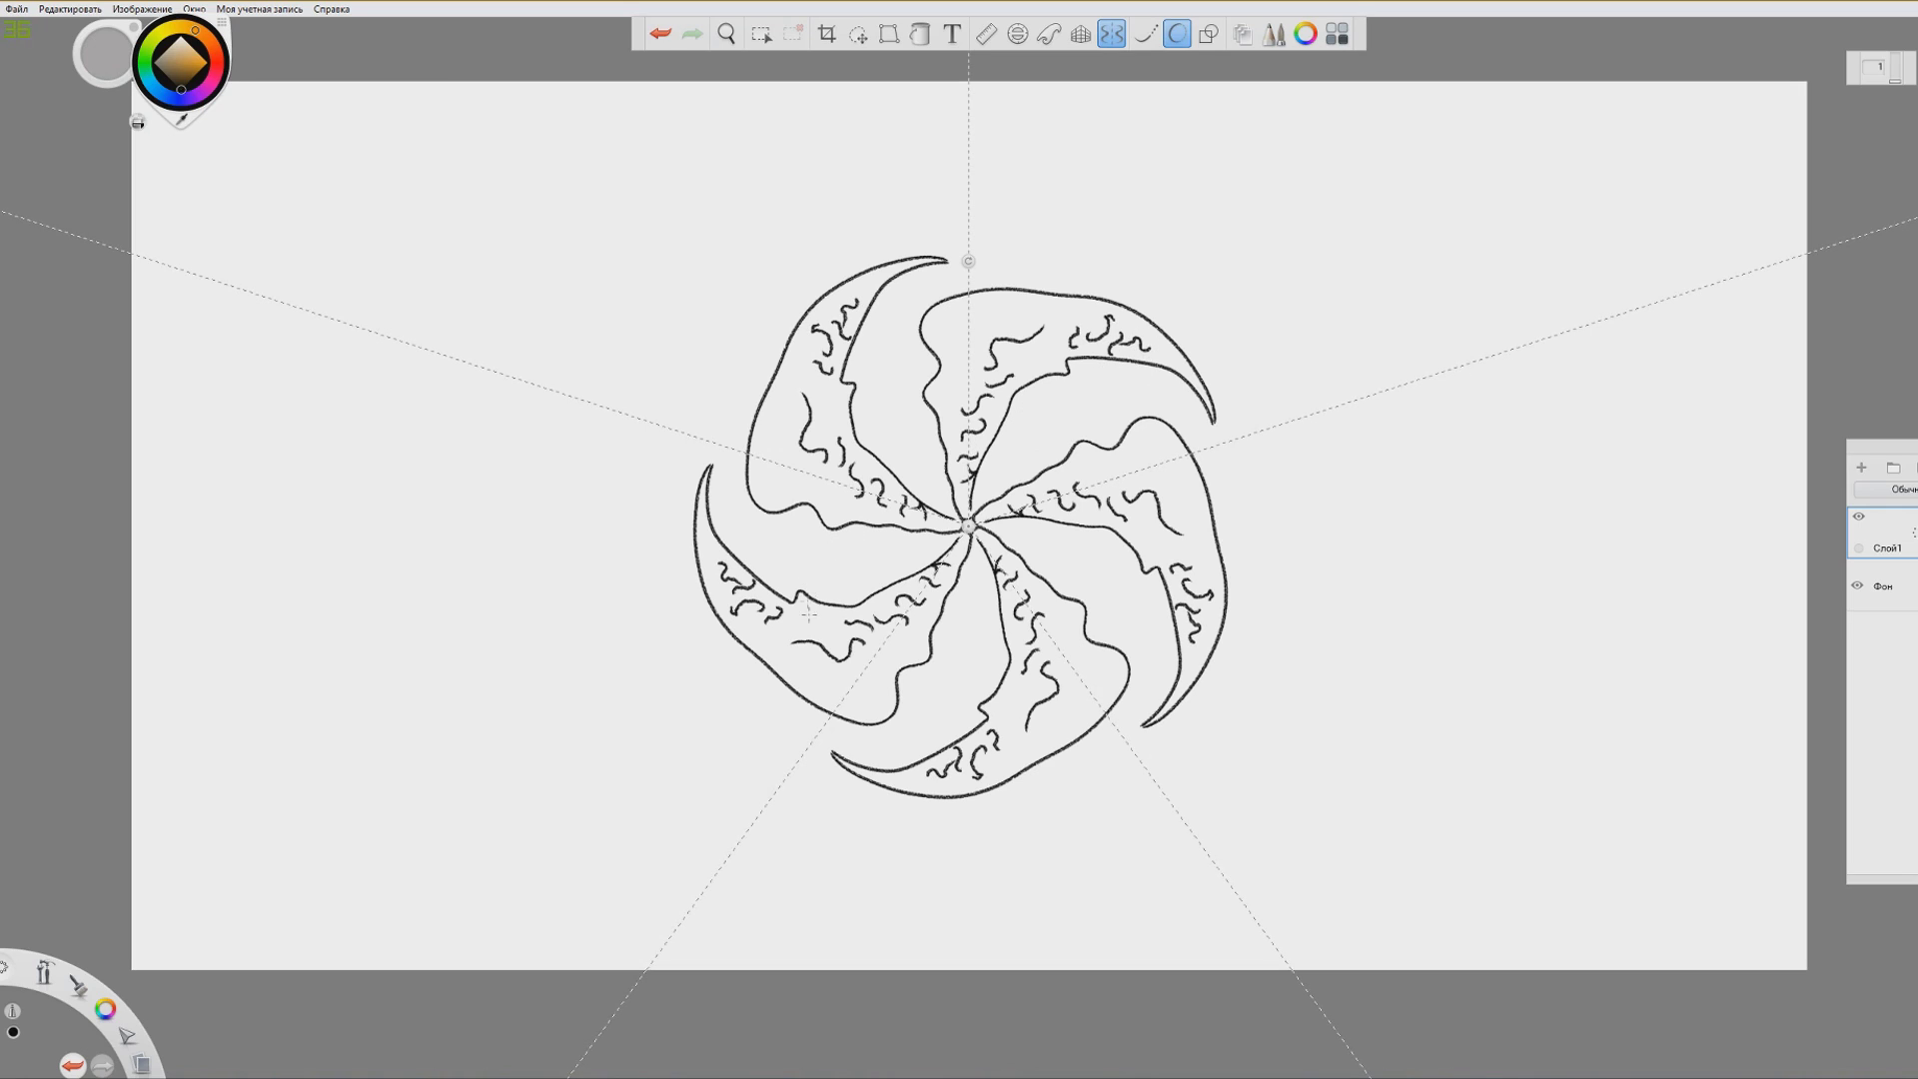
mouse_move(813, 682)
left_mouse_down()
mouse_move(864, 664)
mouse_move(845, 699)
mouse_move(871, 685)
mouse_move(868, 709)
left_mouse_up()
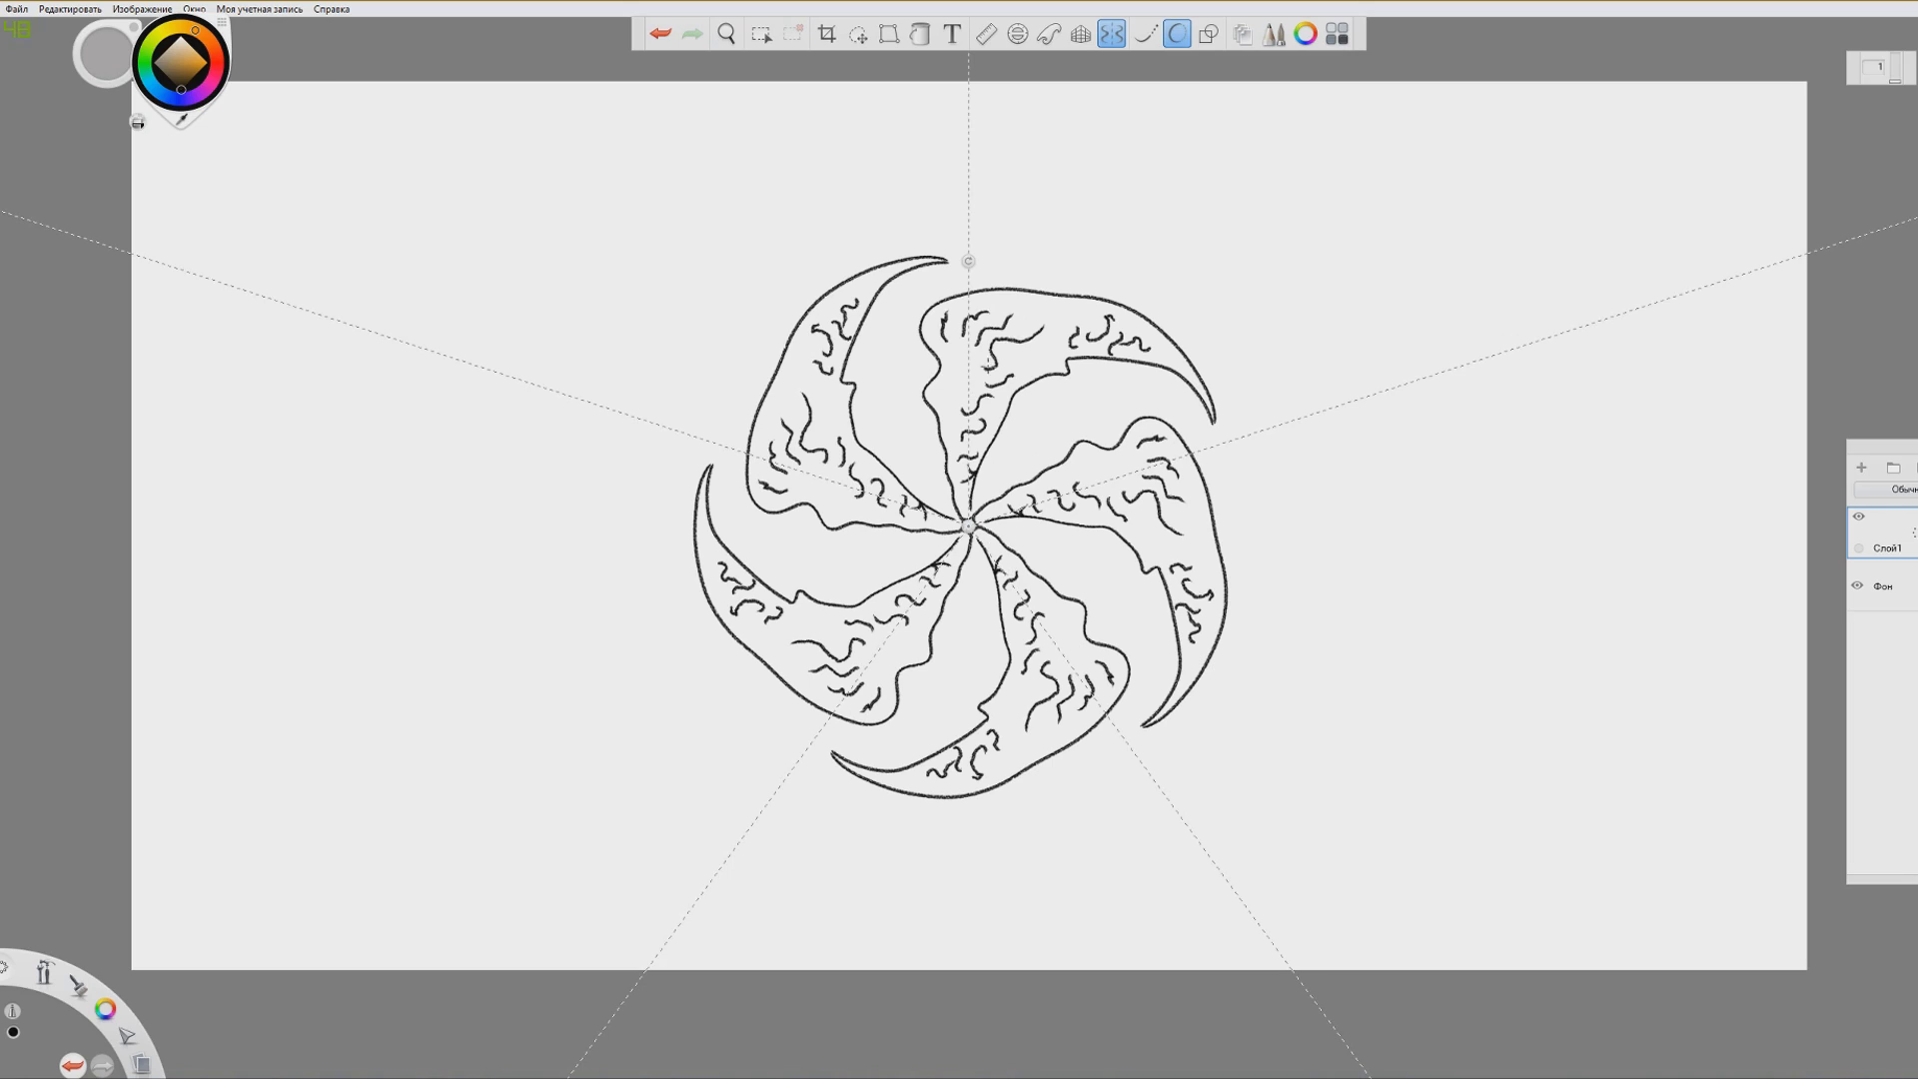
mouse_move(957, 382)
left_mouse_down()
mouse_move(975, 396)
mouse_move(1062, 370)
left_mouse_up()
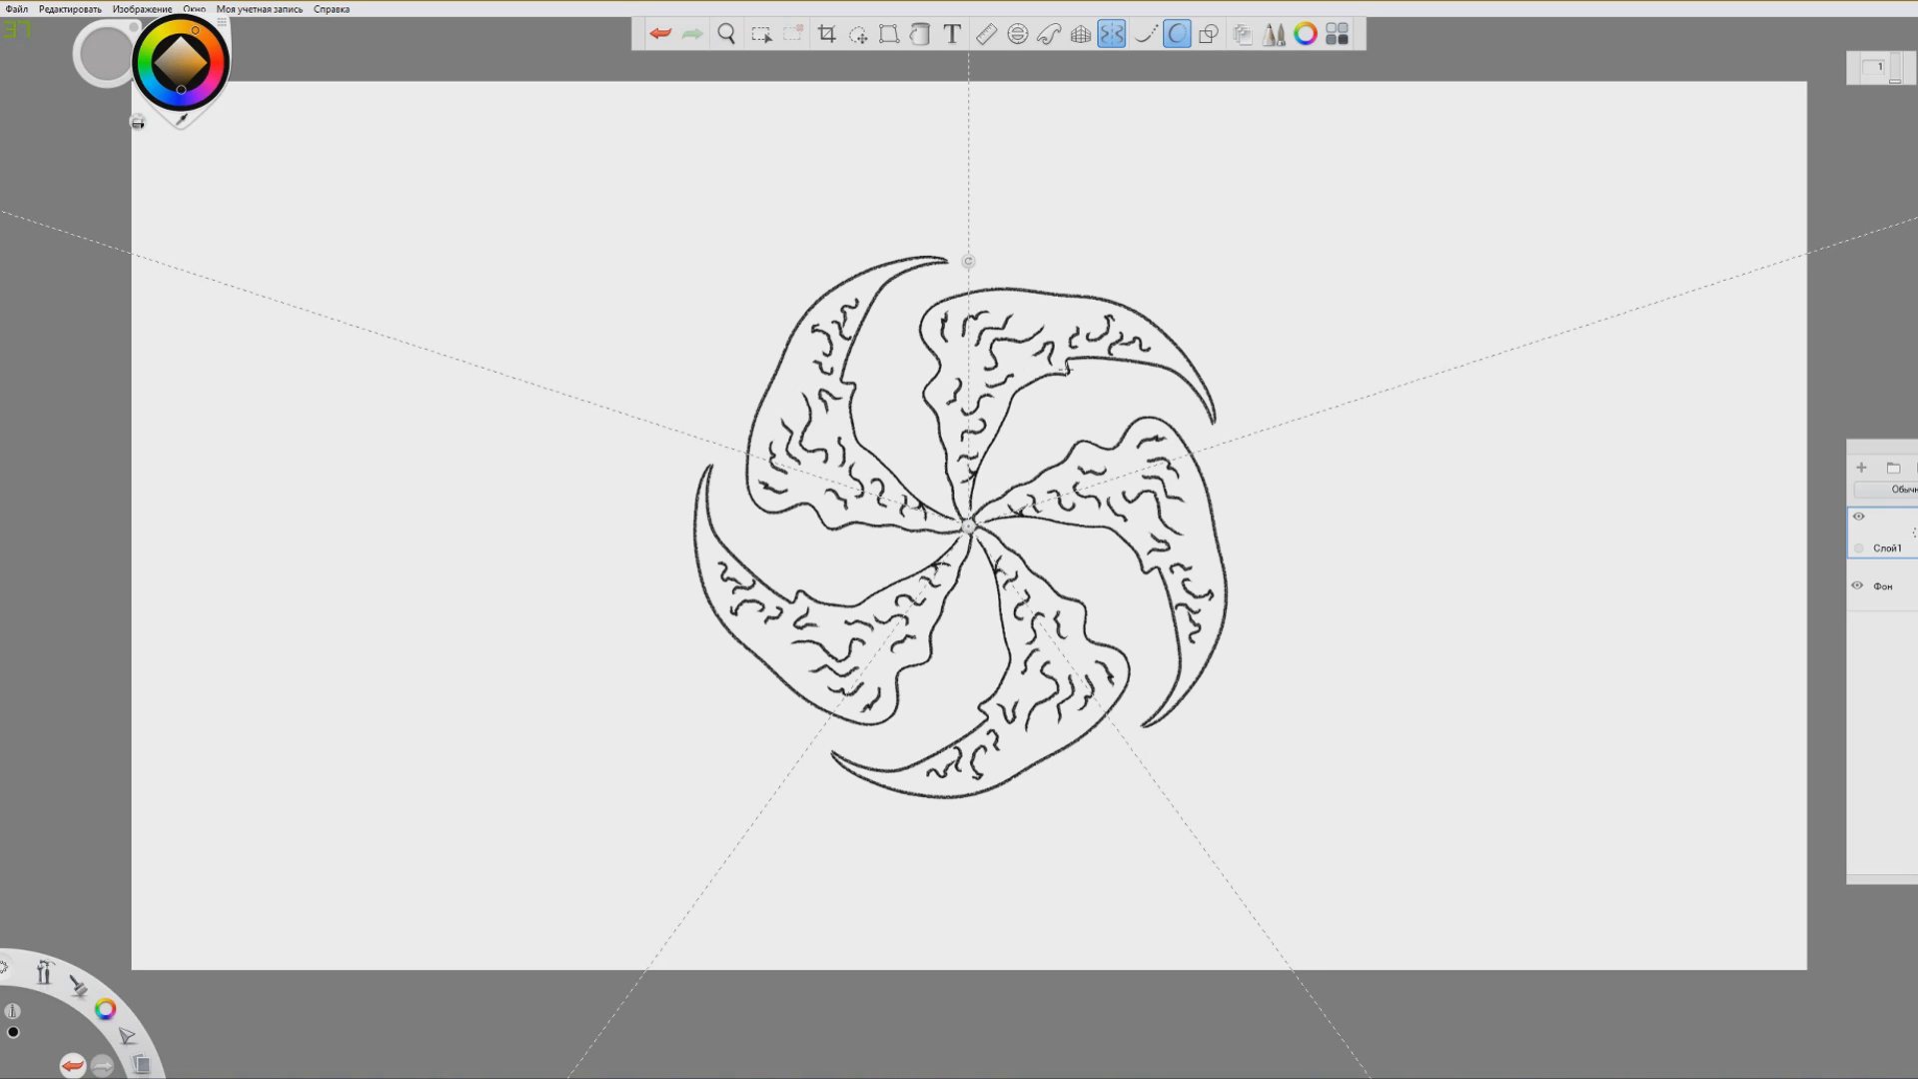
Darken the hub at the pinwheel's centre in black and add a new layer above the drawing
mouse_move(952, 521)
left_mouse_down()
mouse_move(957, 539)
mouse_move(961, 515)
mouse_move(980, 522)
left_mouse_up()
key("ctrl+z")
left_click(181, 84)
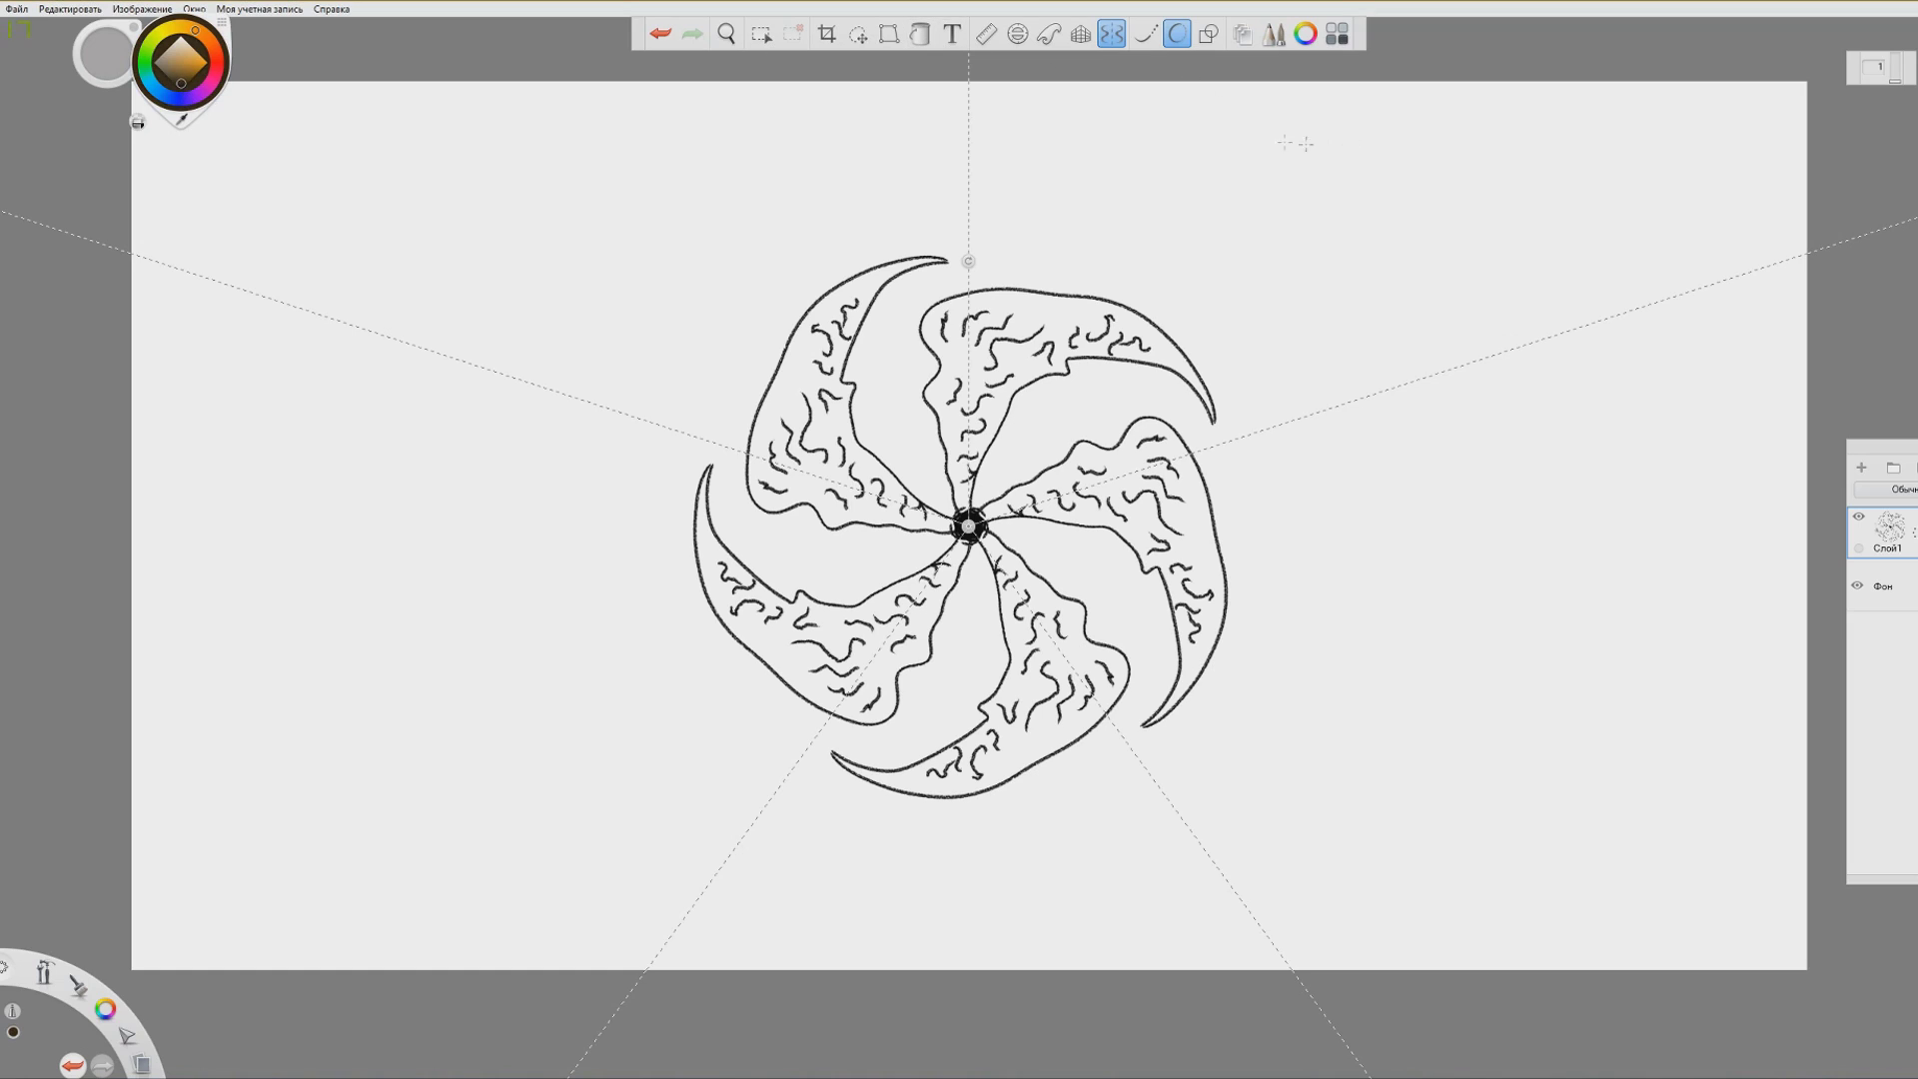
left_click(1863, 469)
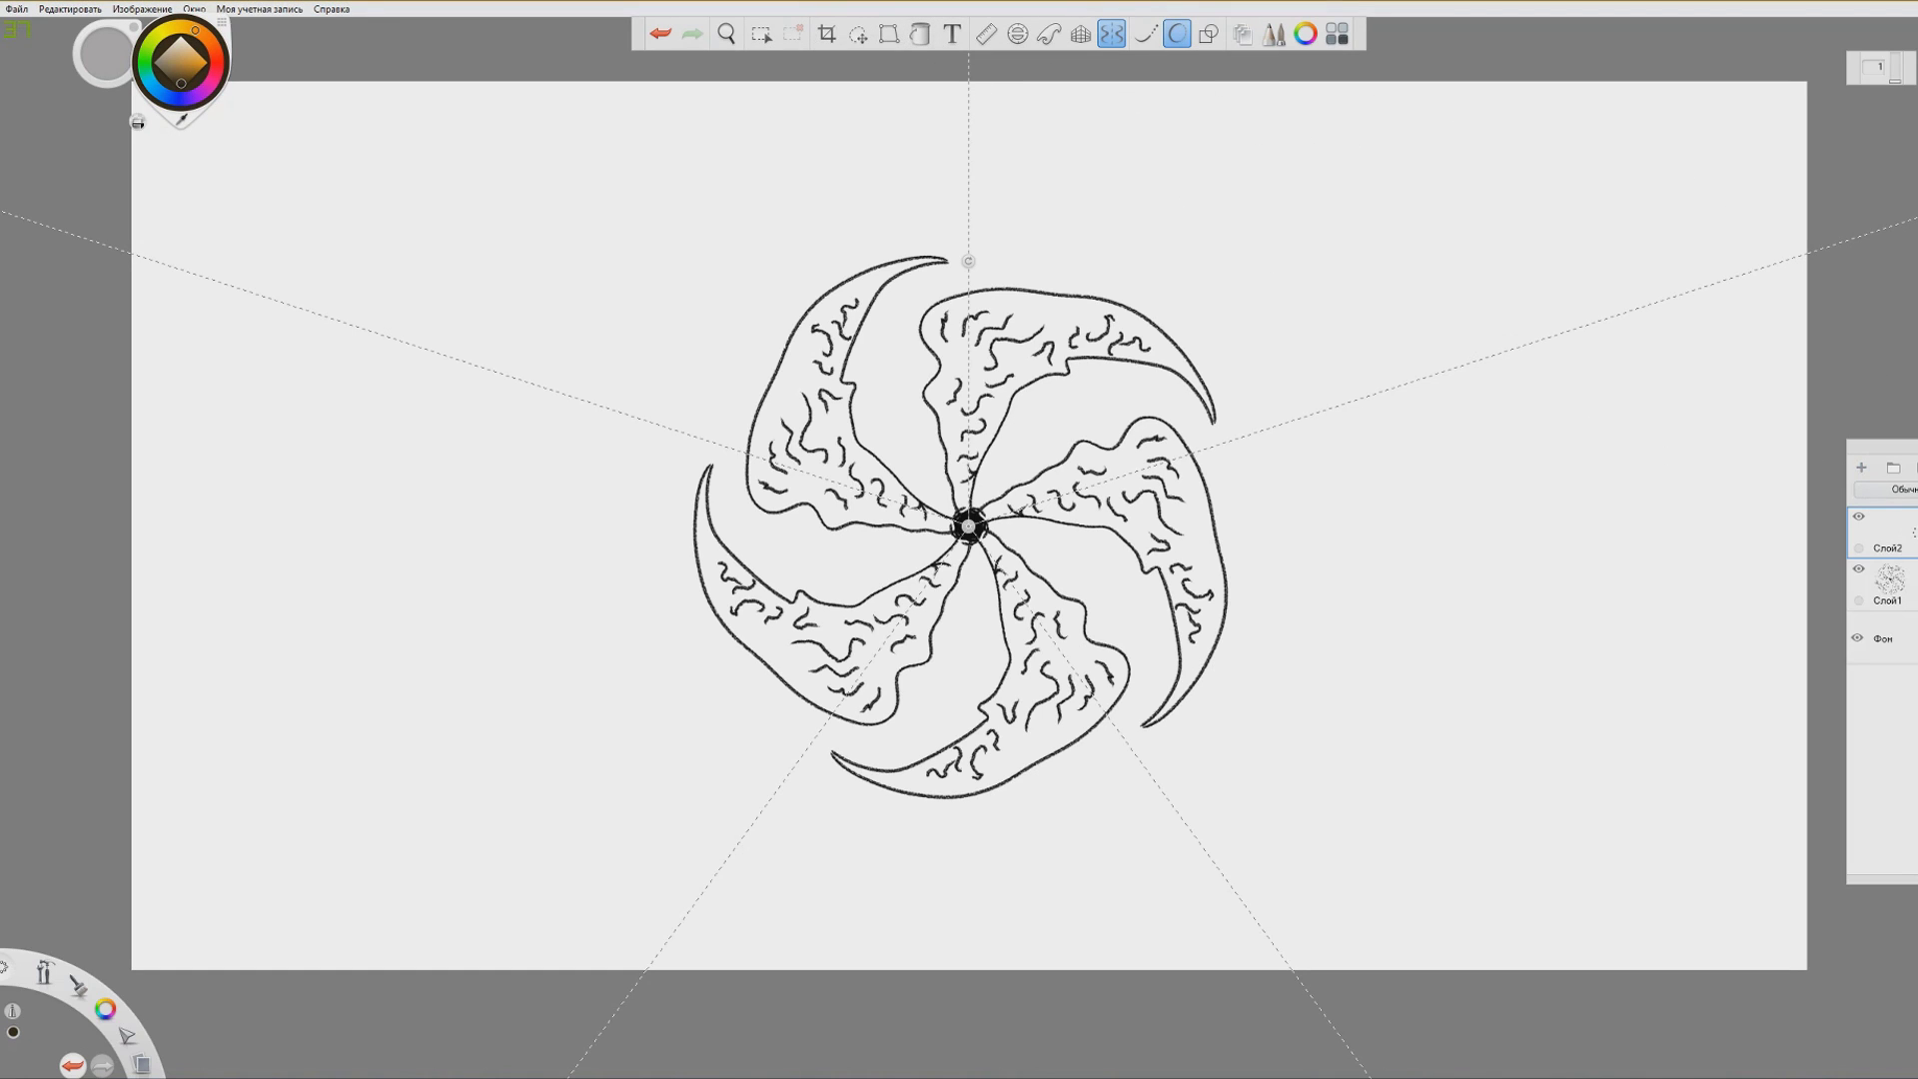
Flood-fill all five blades on layer Слой1 with dark brown
left_click(1889, 582)
left_click(920, 33)
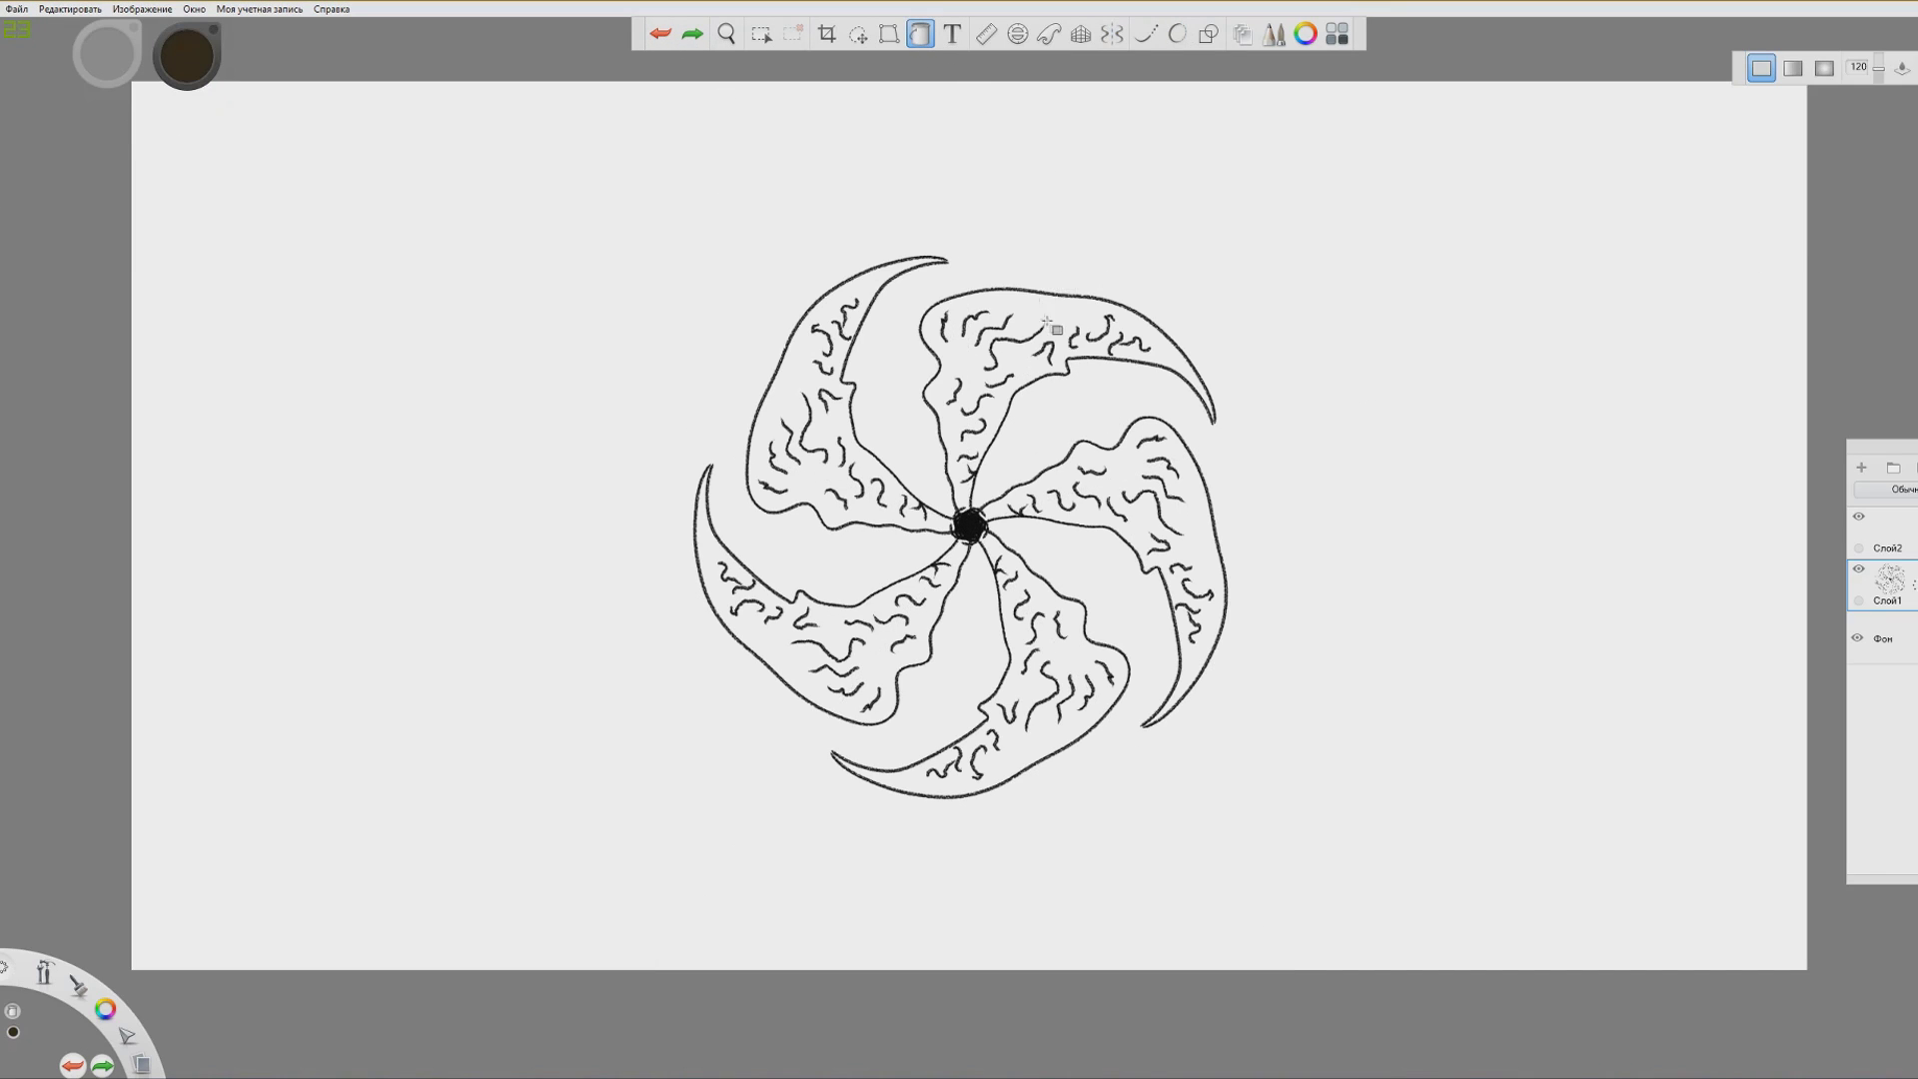
left_click(1134, 335)
left_click(809, 374)
left_click(831, 648)
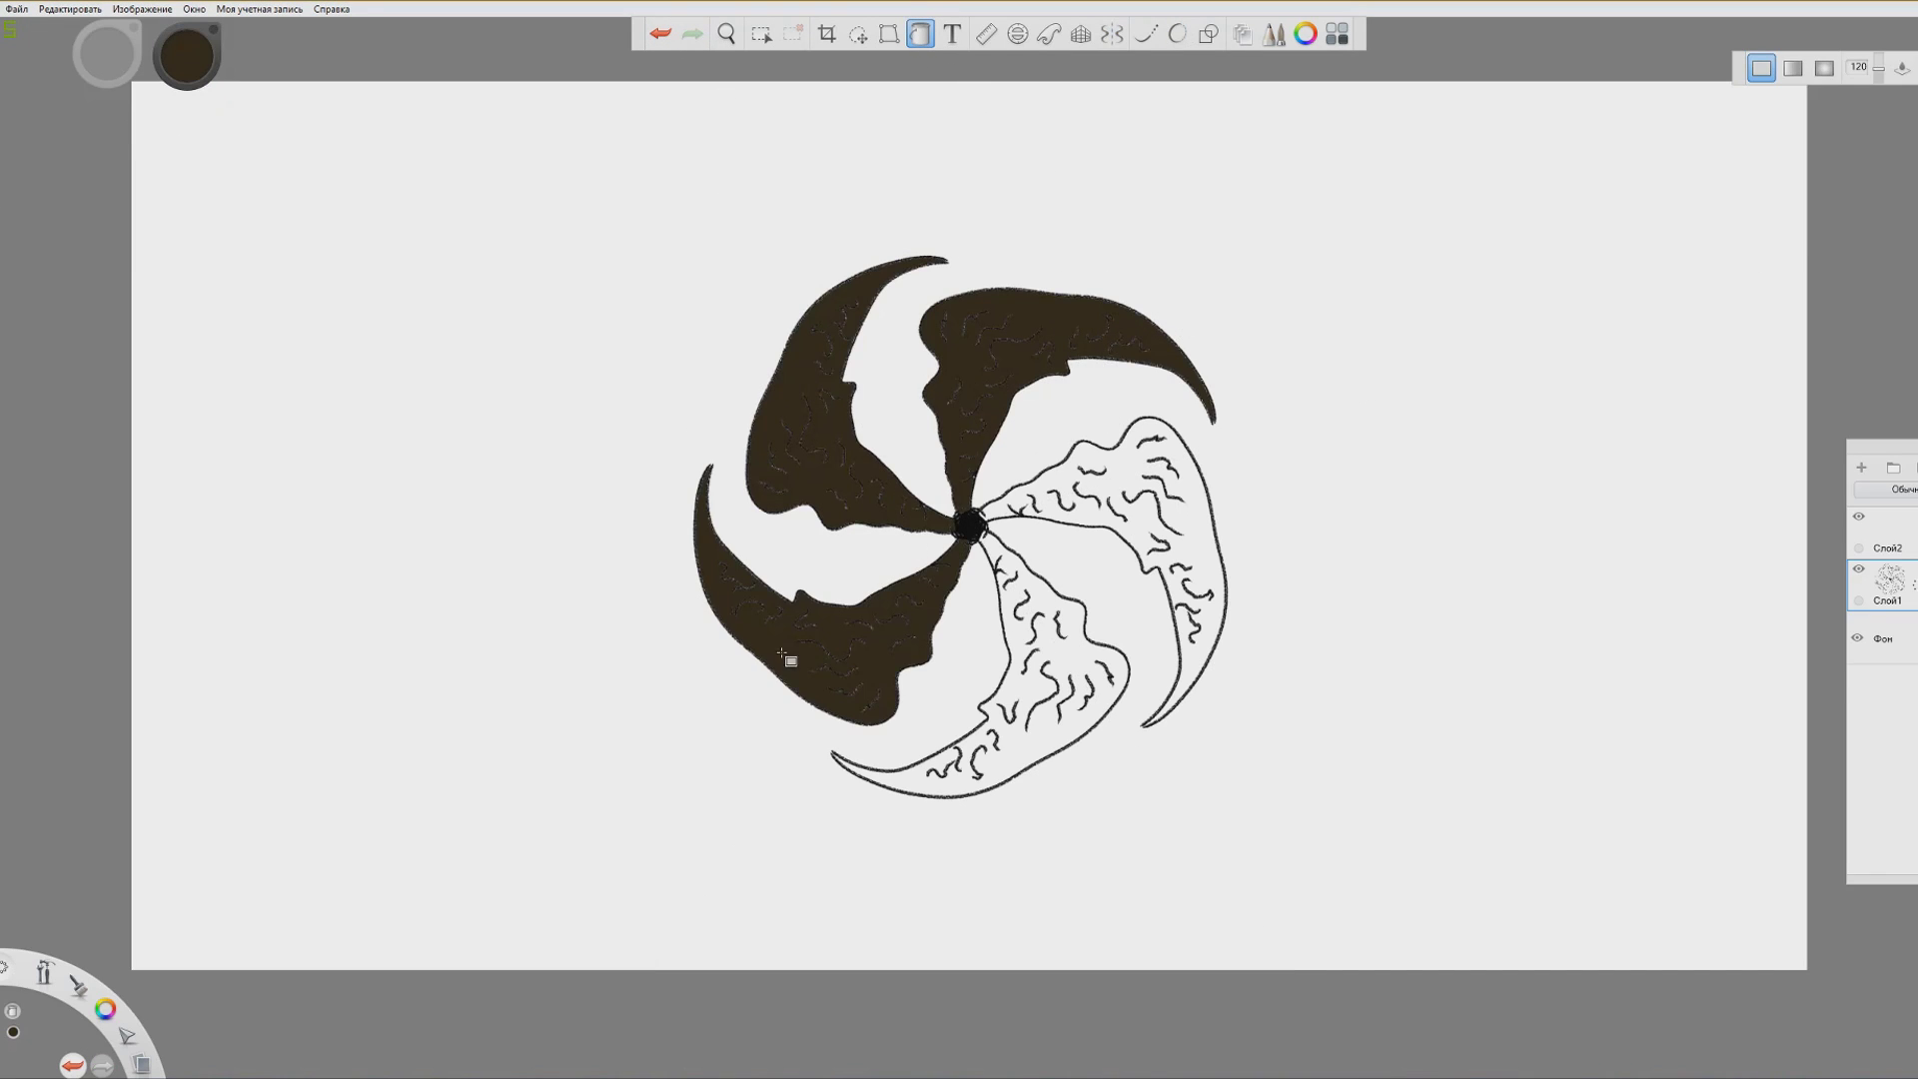
left_click(1025, 692)
left_click(1173, 538)
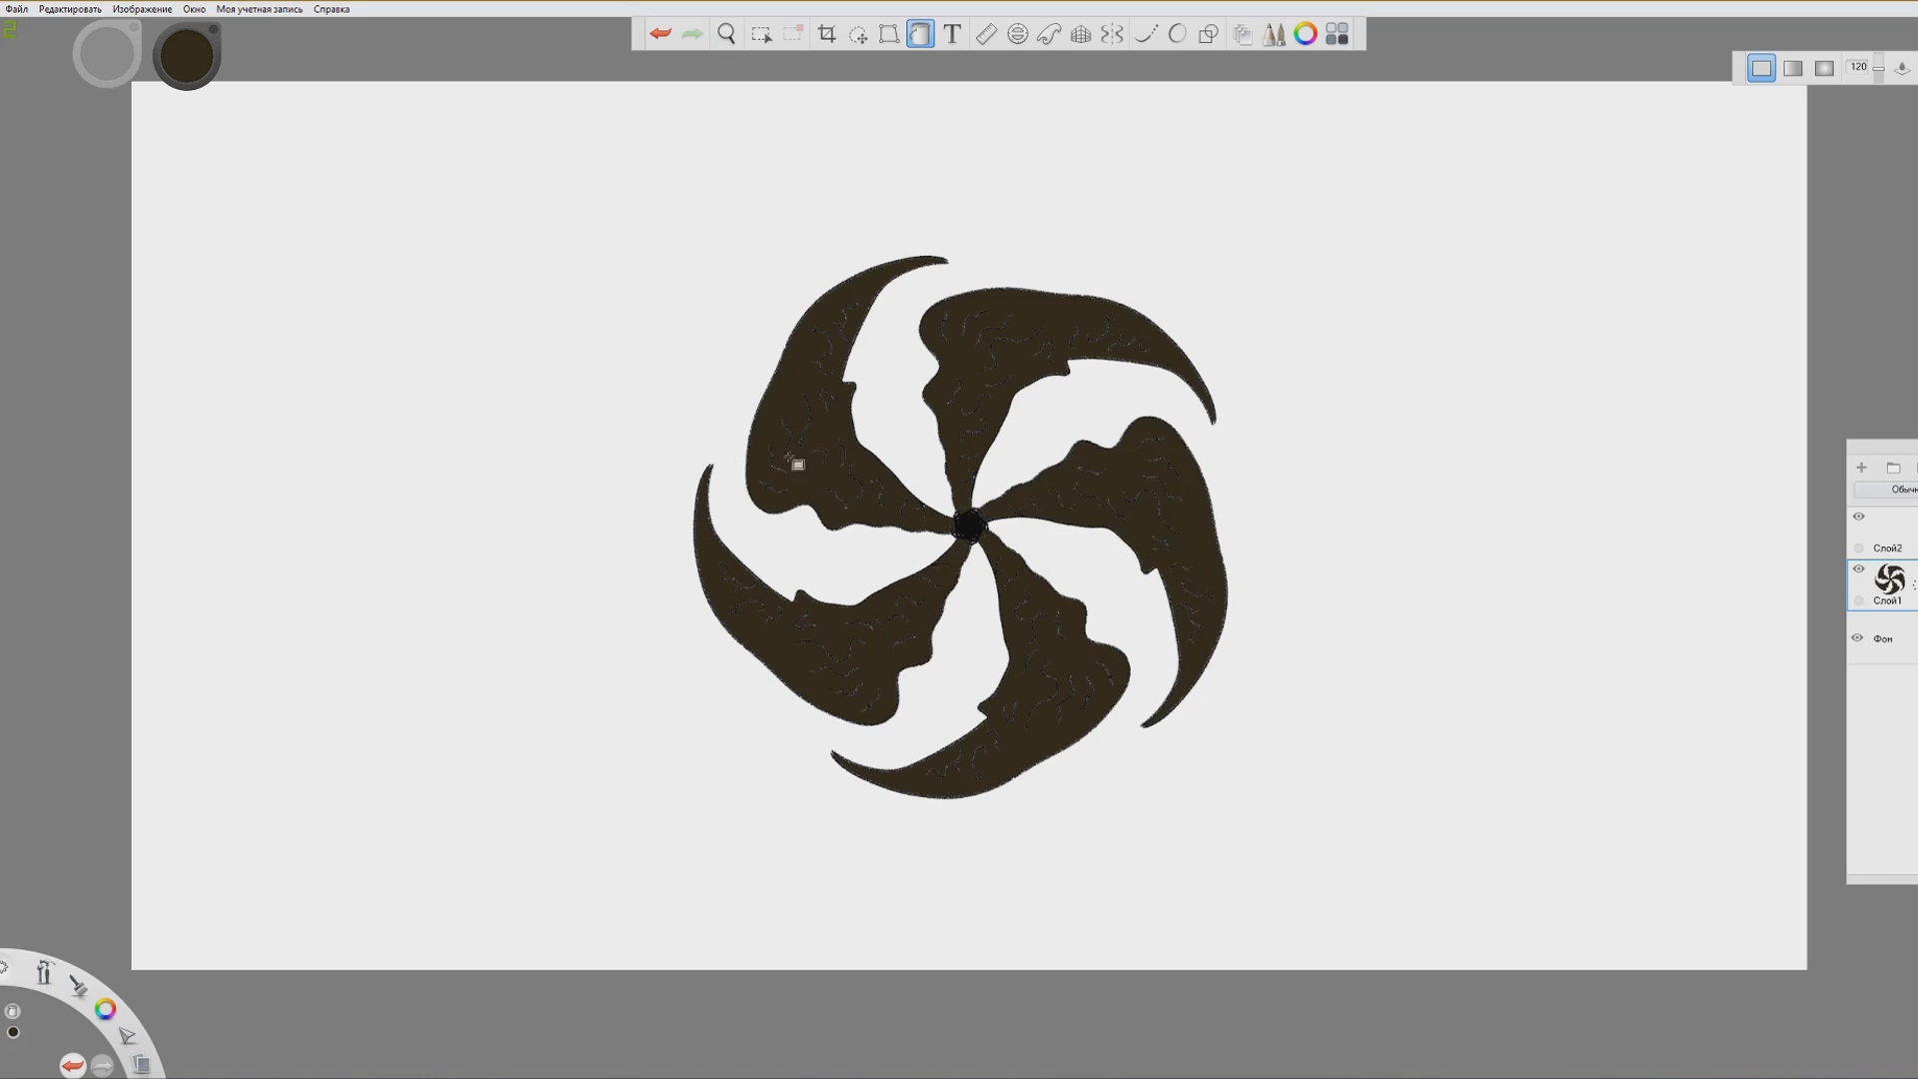
Set the background layer Фон to bright red and make layer Слой1 active
left_click(1886, 532)
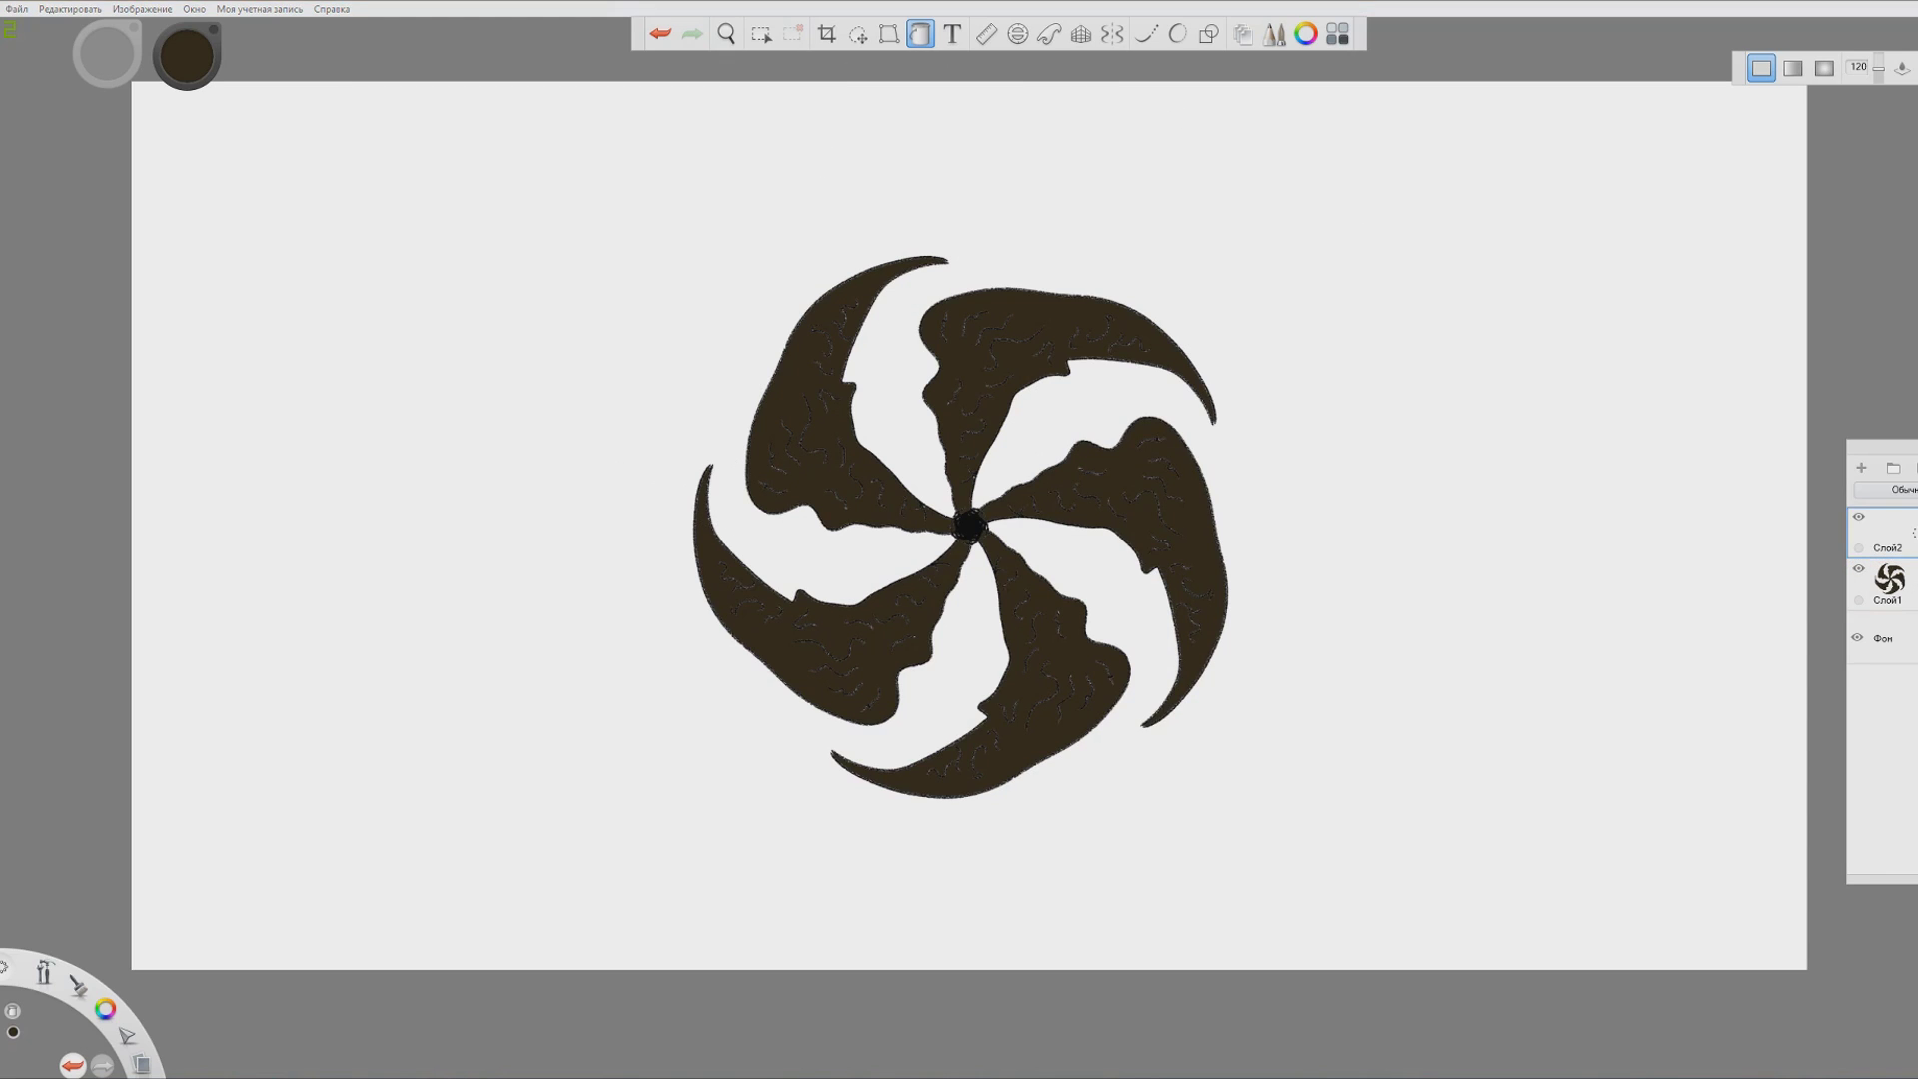
left_click(1917, 641)
left_click(1917, 635)
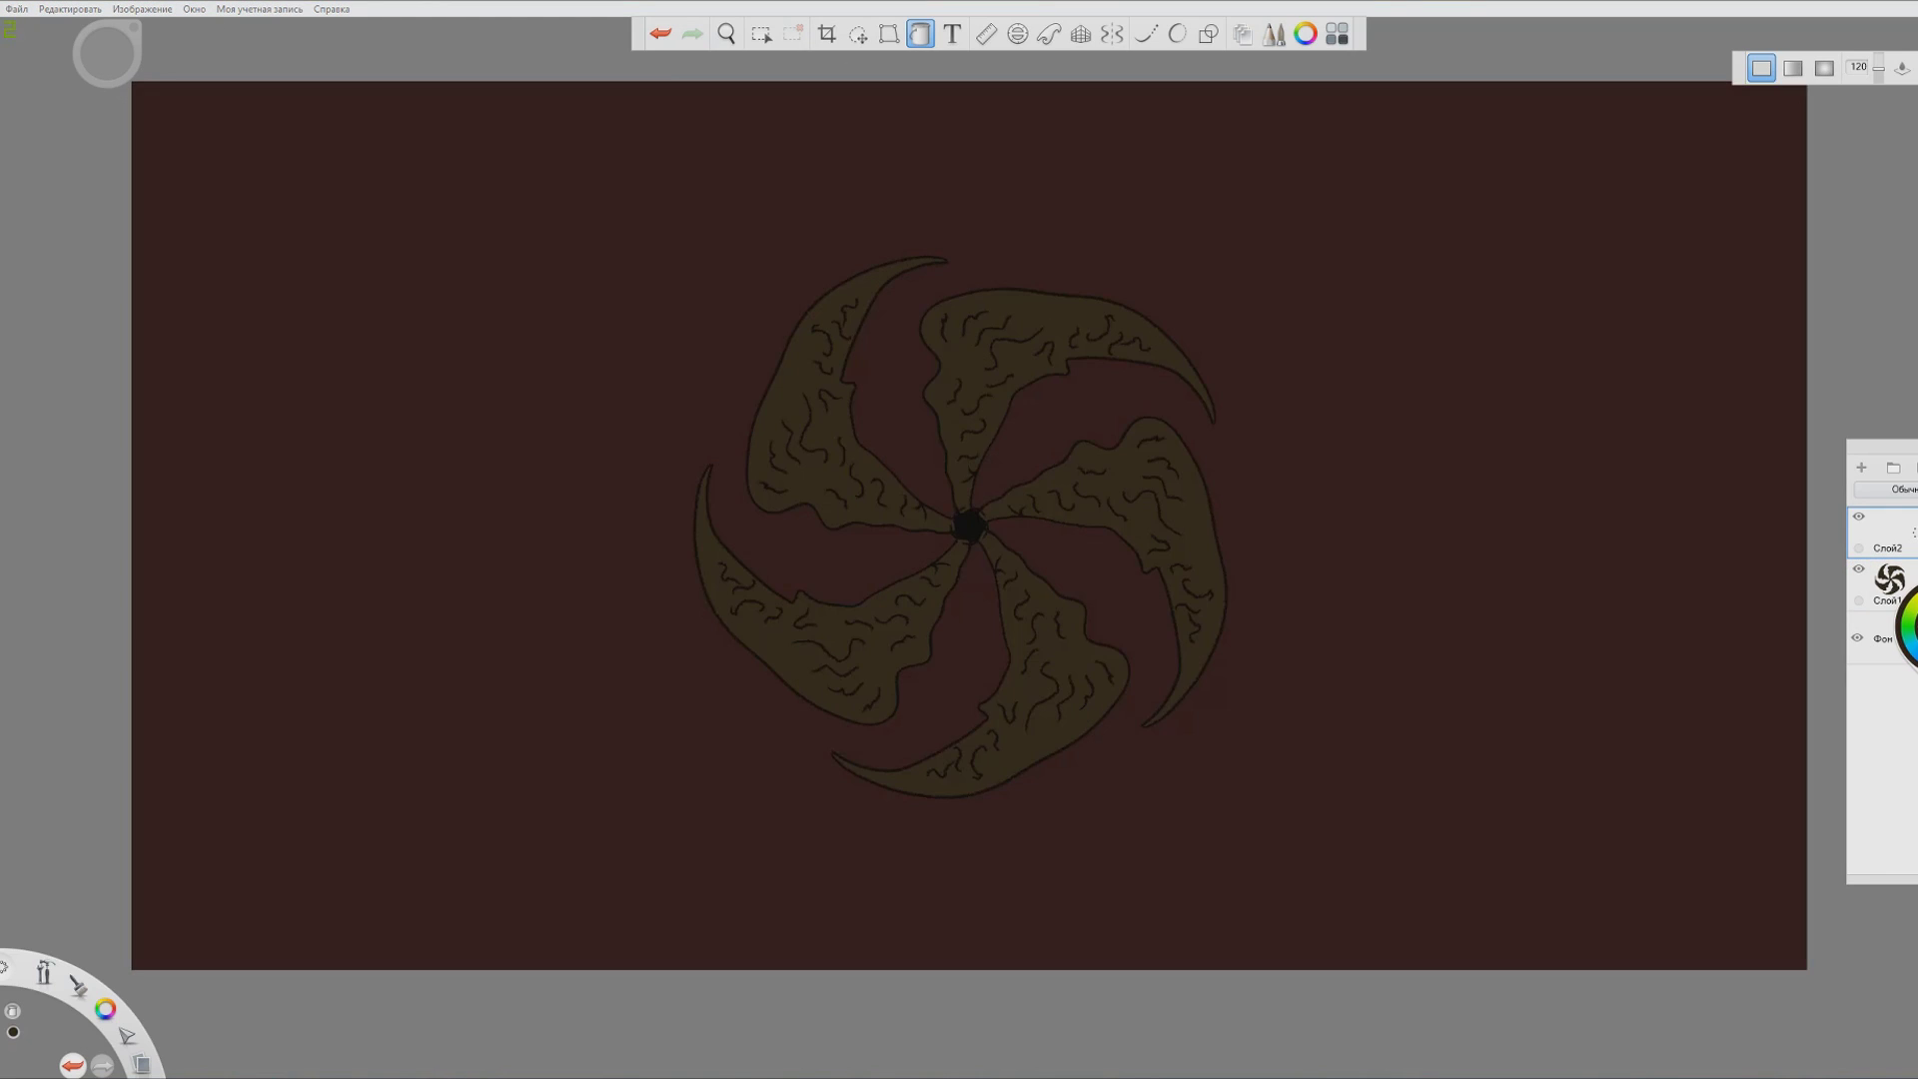
left_click(1917, 627)
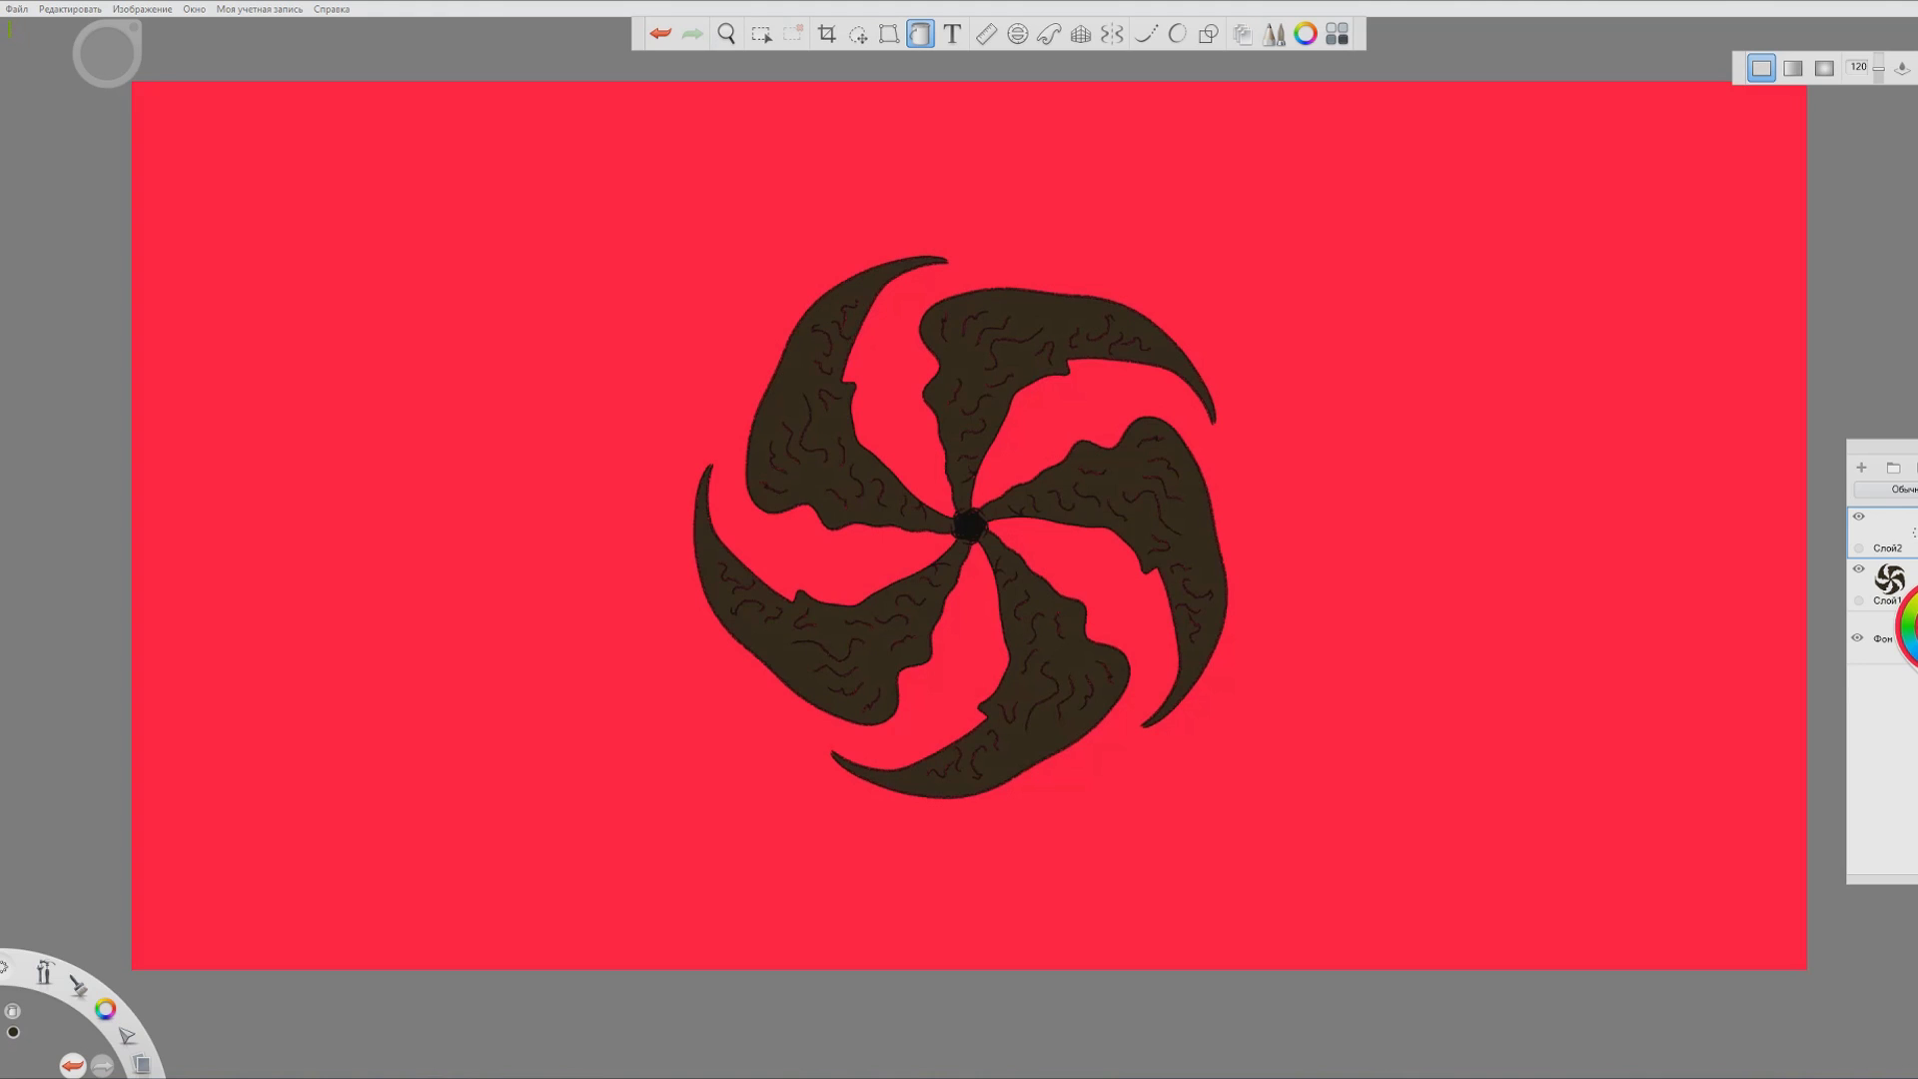
left_click(1917, 628)
left_click(1917, 627)
left_click(1904, 579)
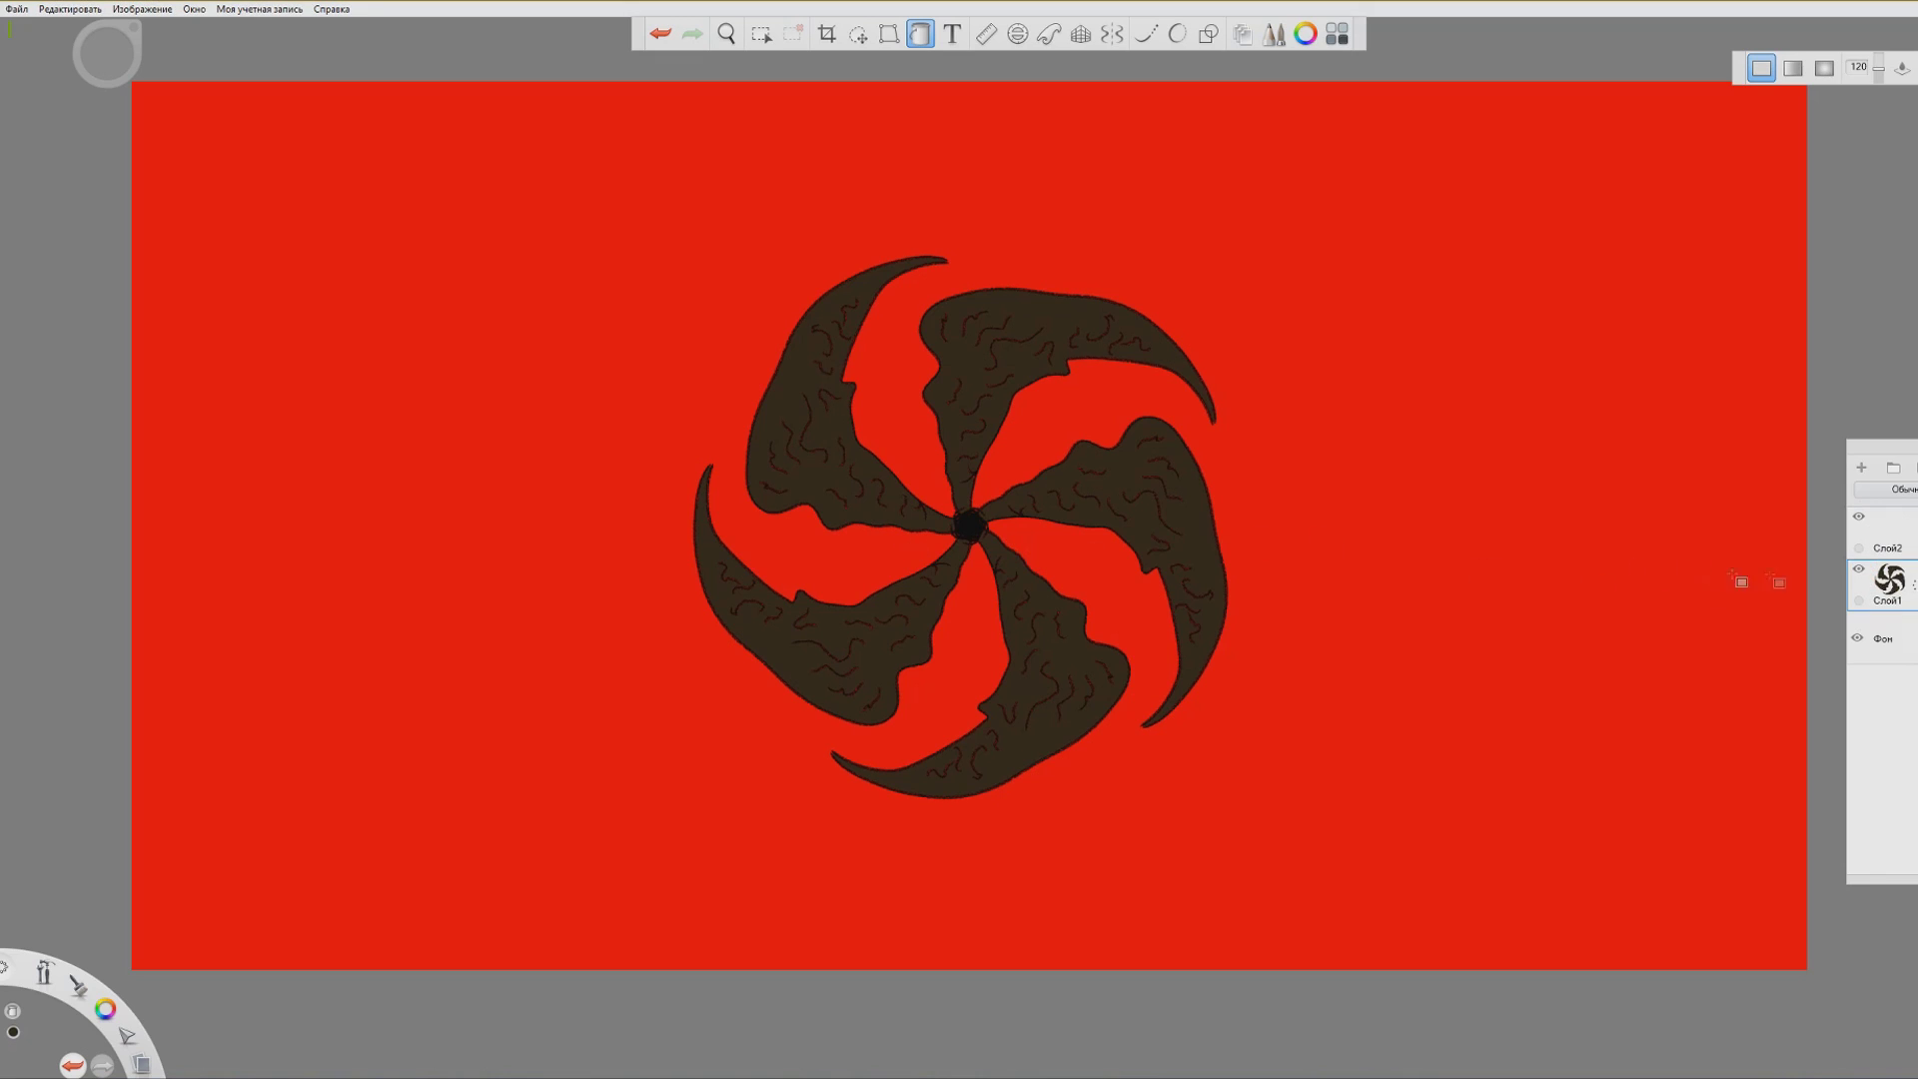
Pick black as the colour and flood-fill the pinwheel blades with it
left_click(920, 38)
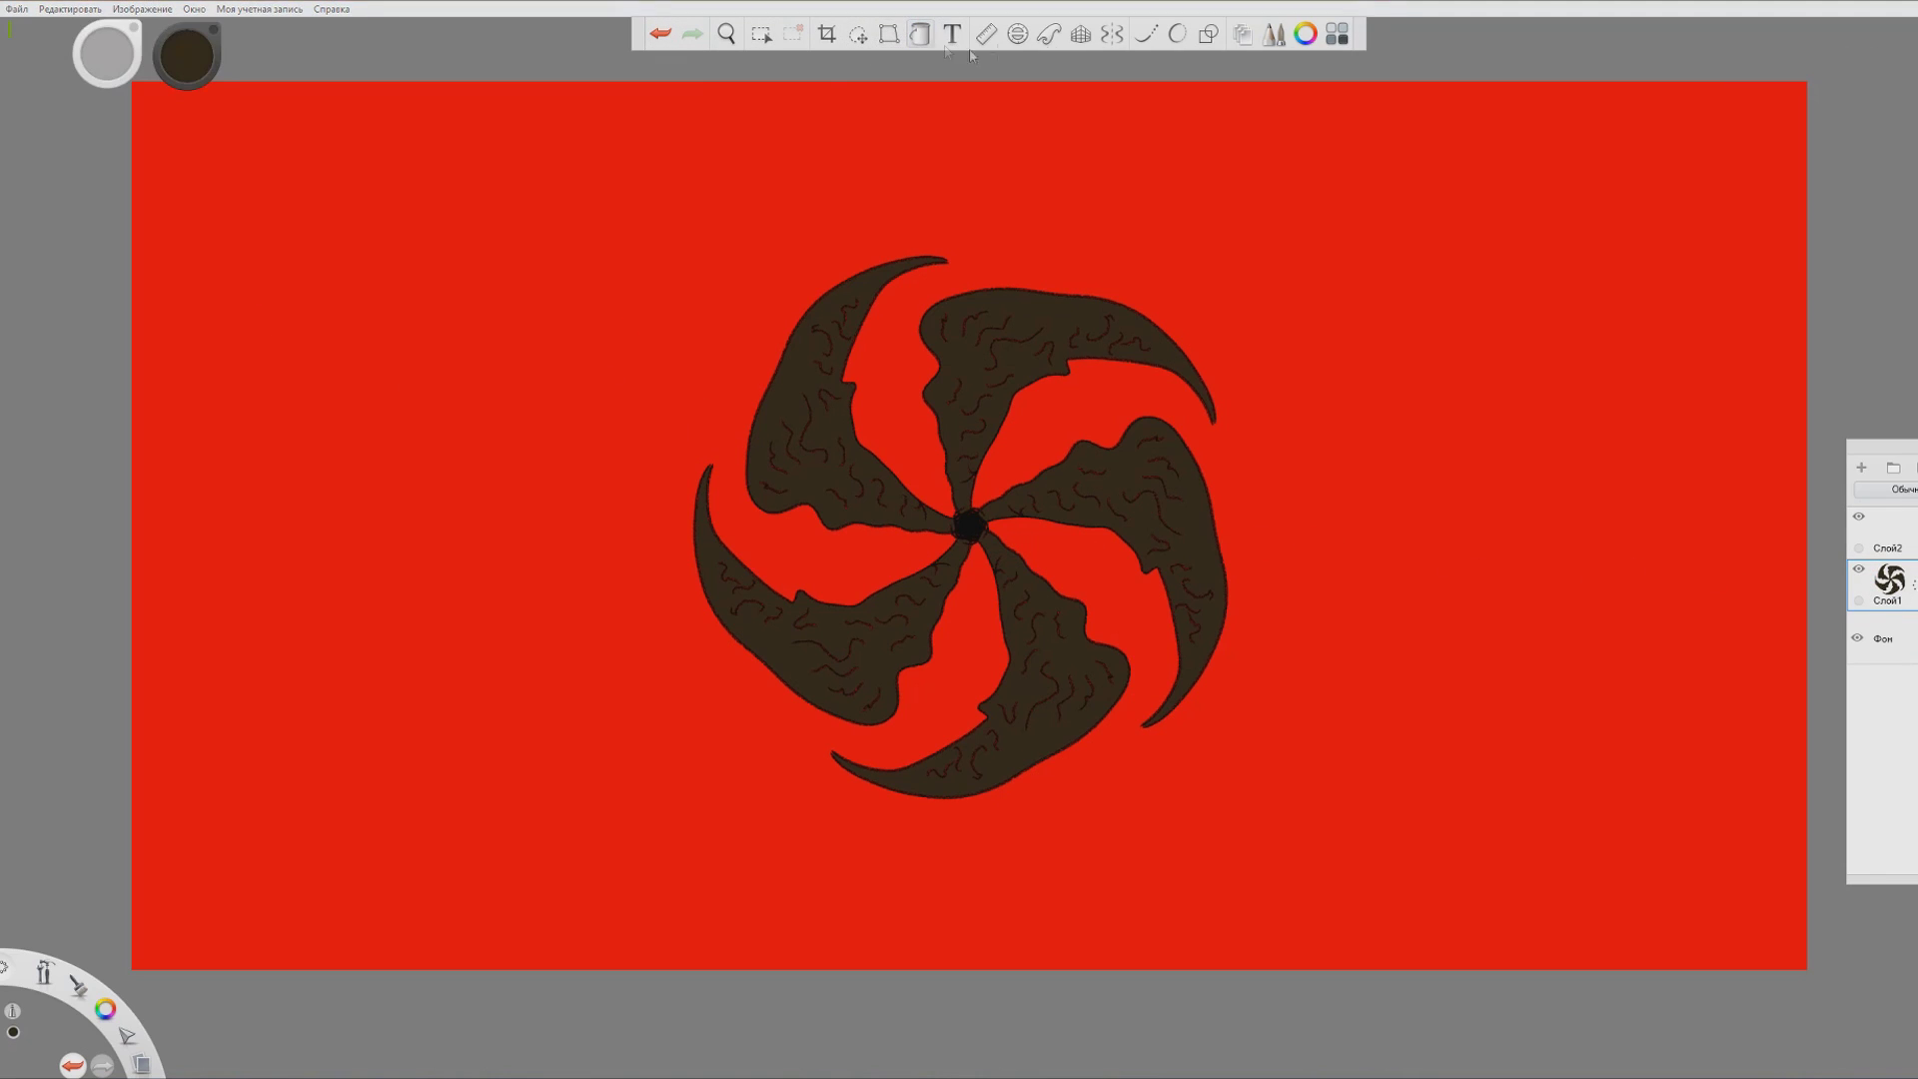
left_click(1112, 34)
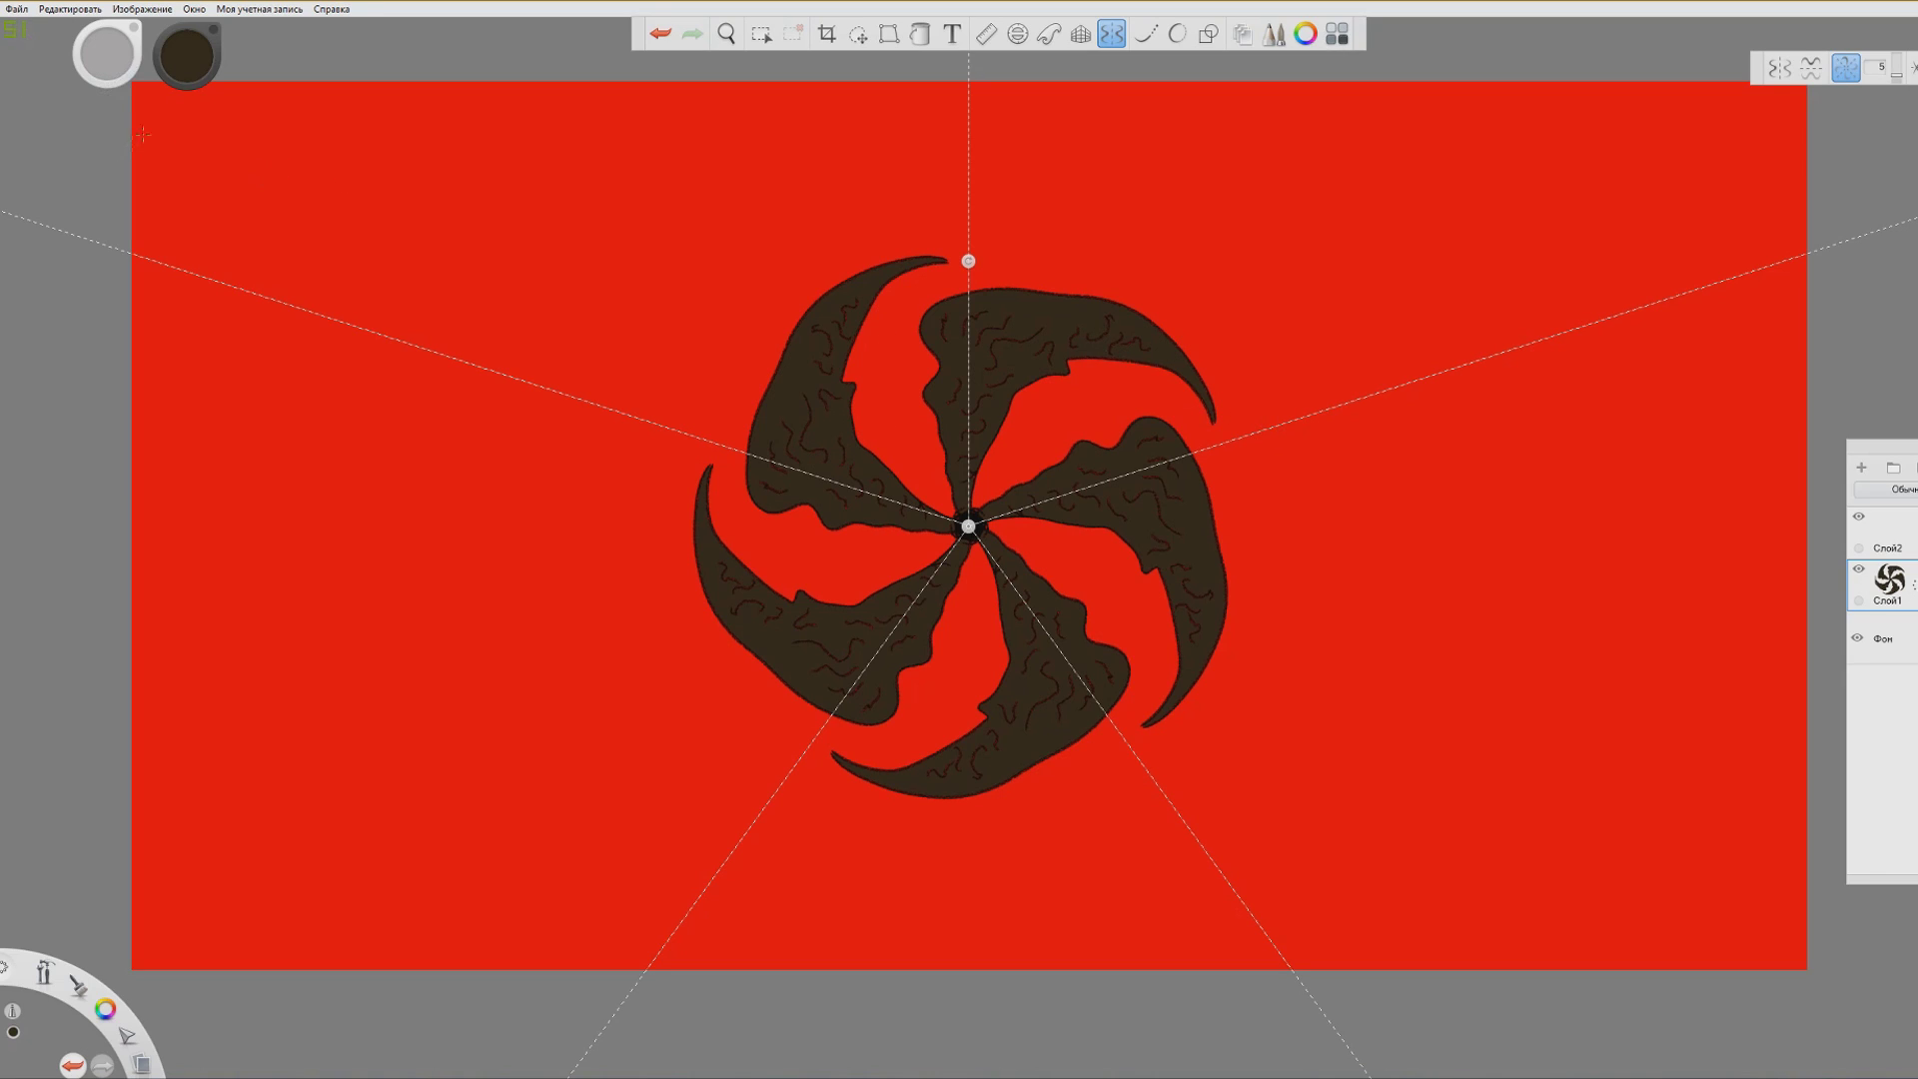
left_click(186, 55)
left_click(182, 87)
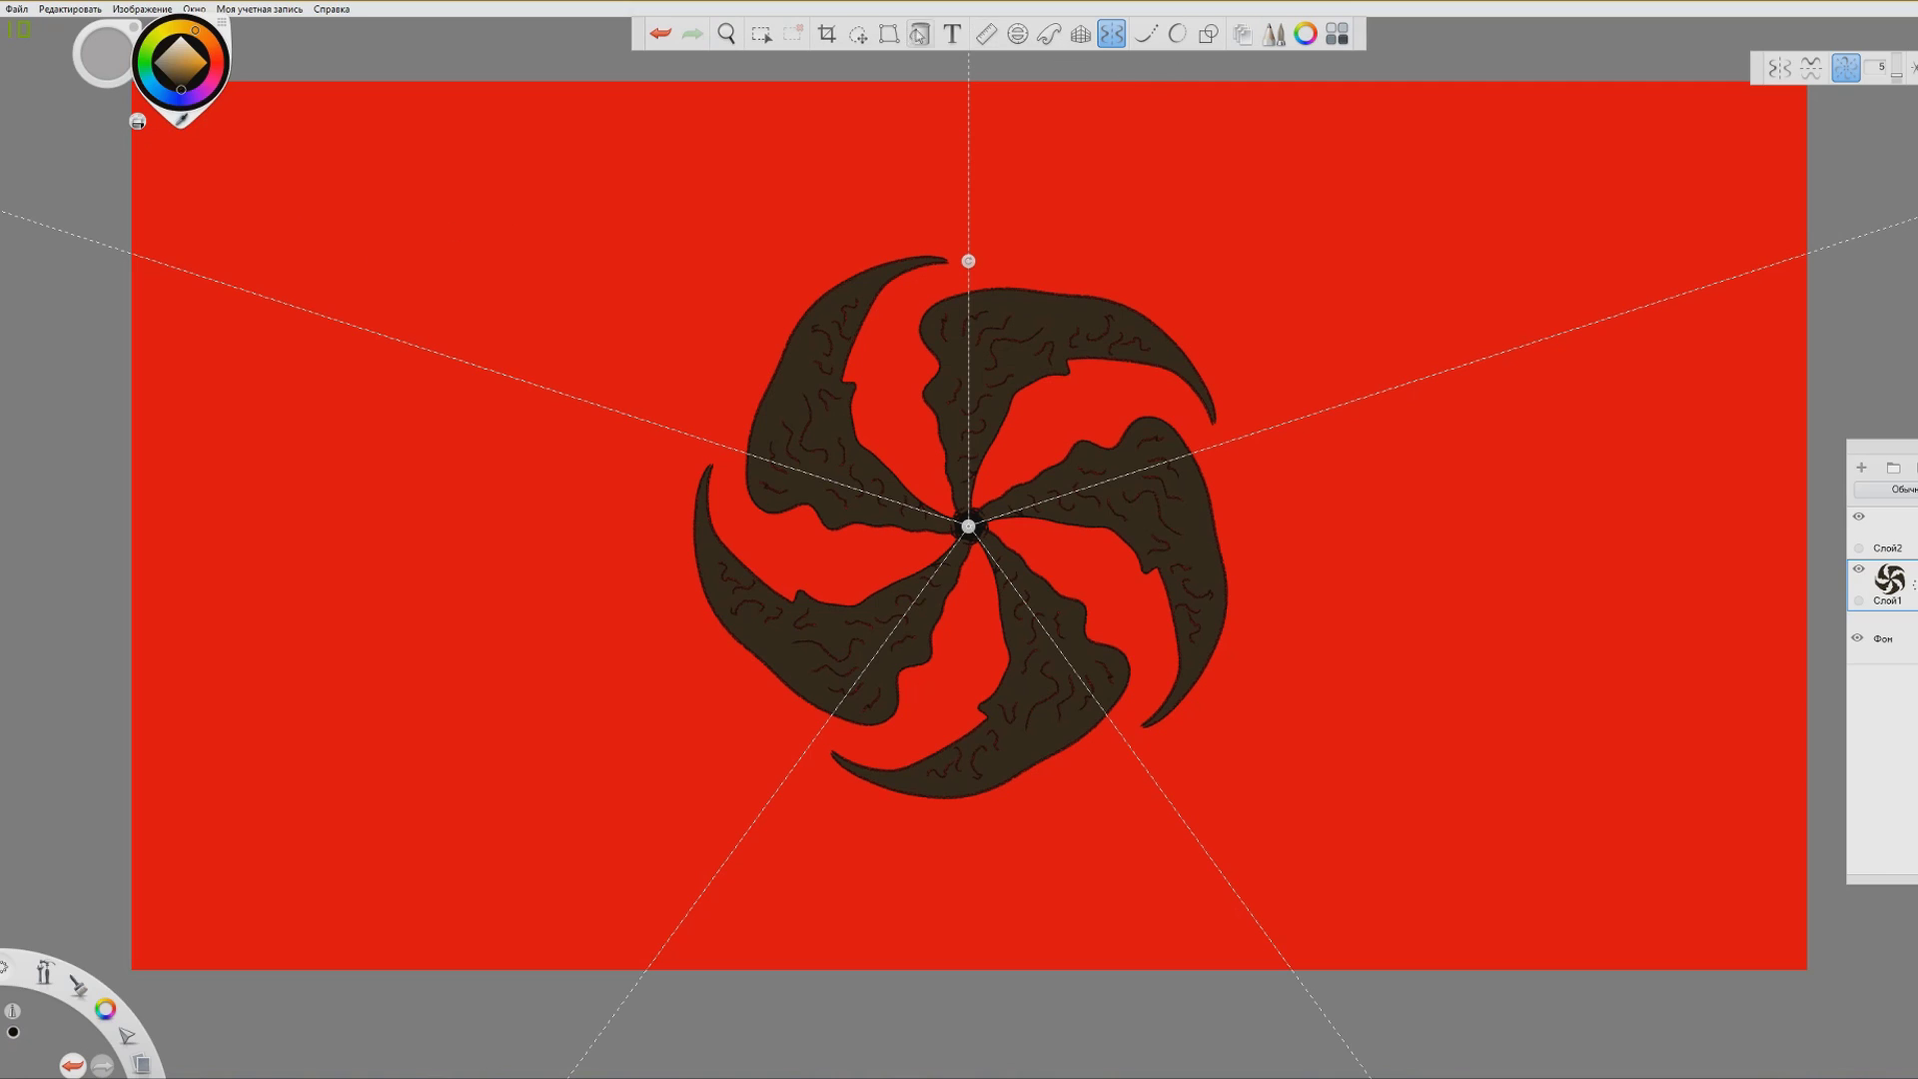
left_click(920, 34)
left_click(807, 391)
Draw short wavy red lines over the inner halves of the black blades using five-fold radial symmetry
left_click(185, 55)
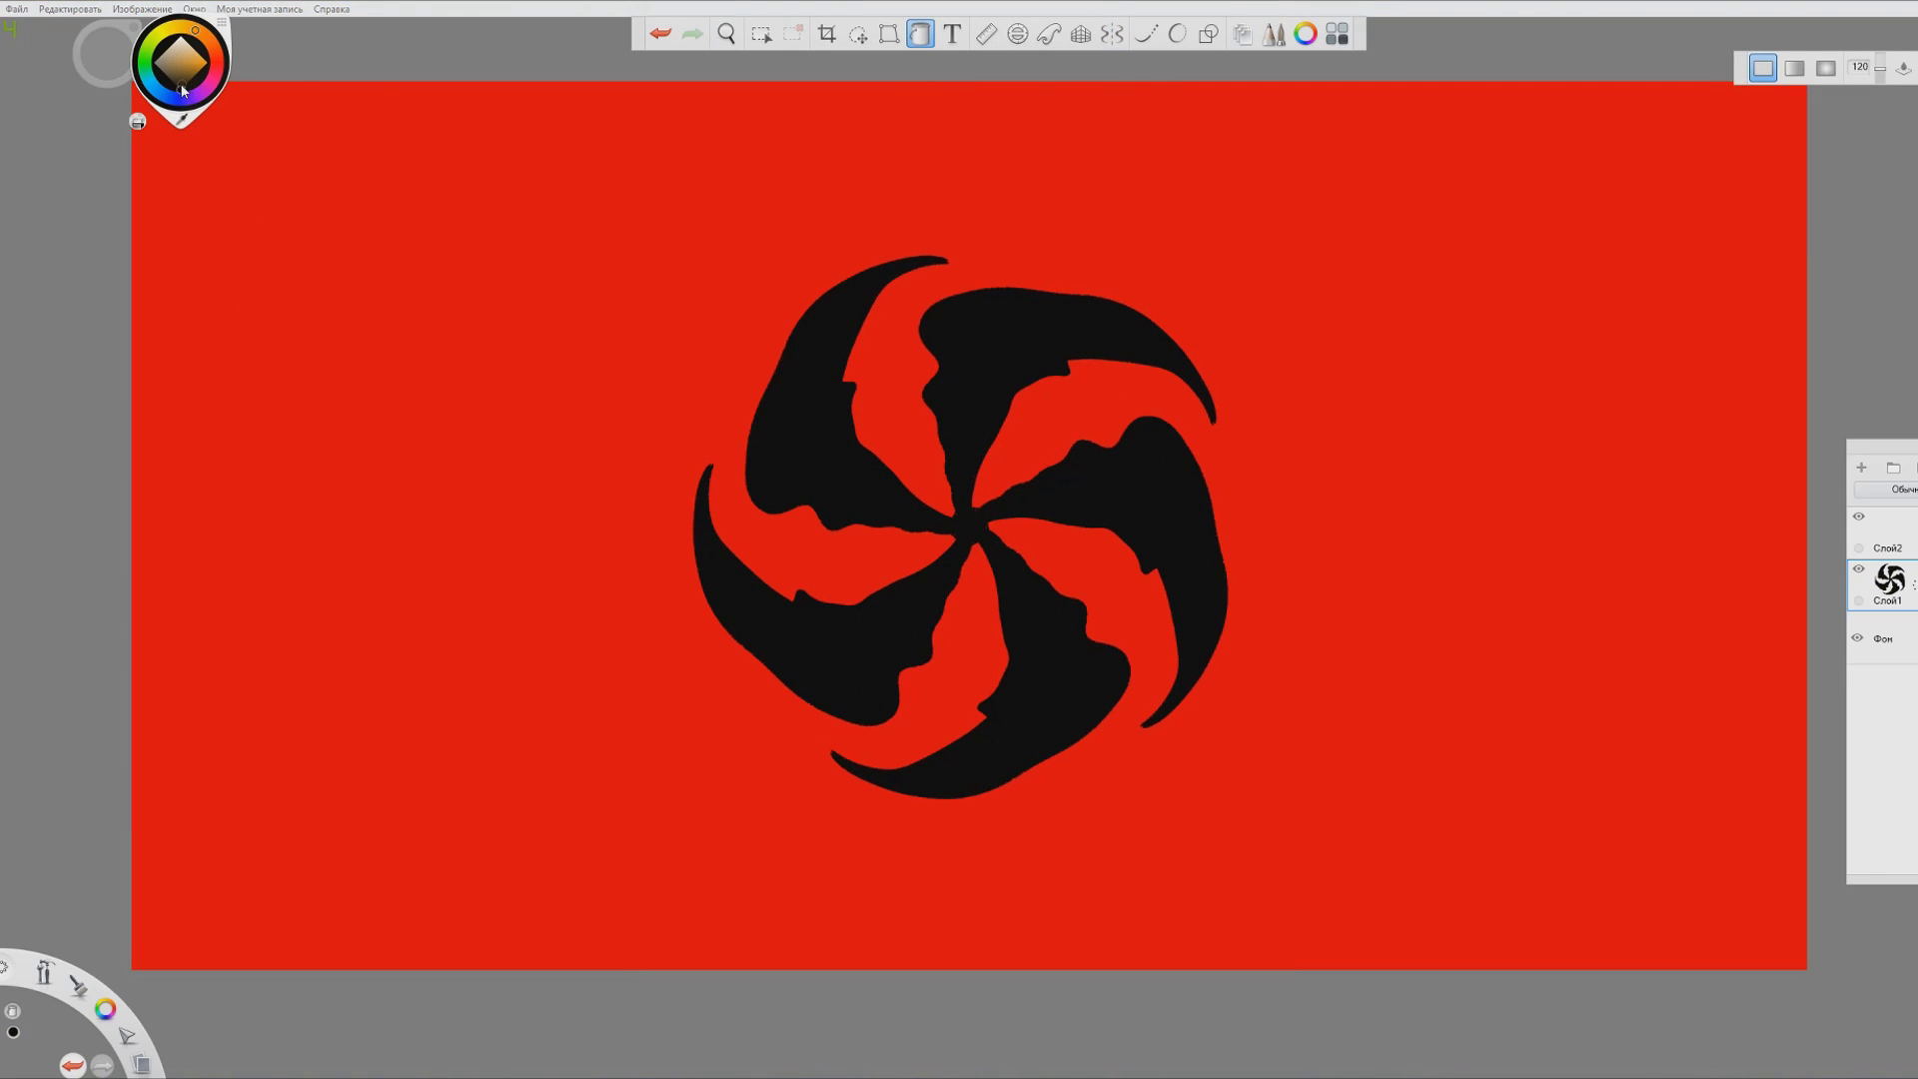
left_click(212, 64)
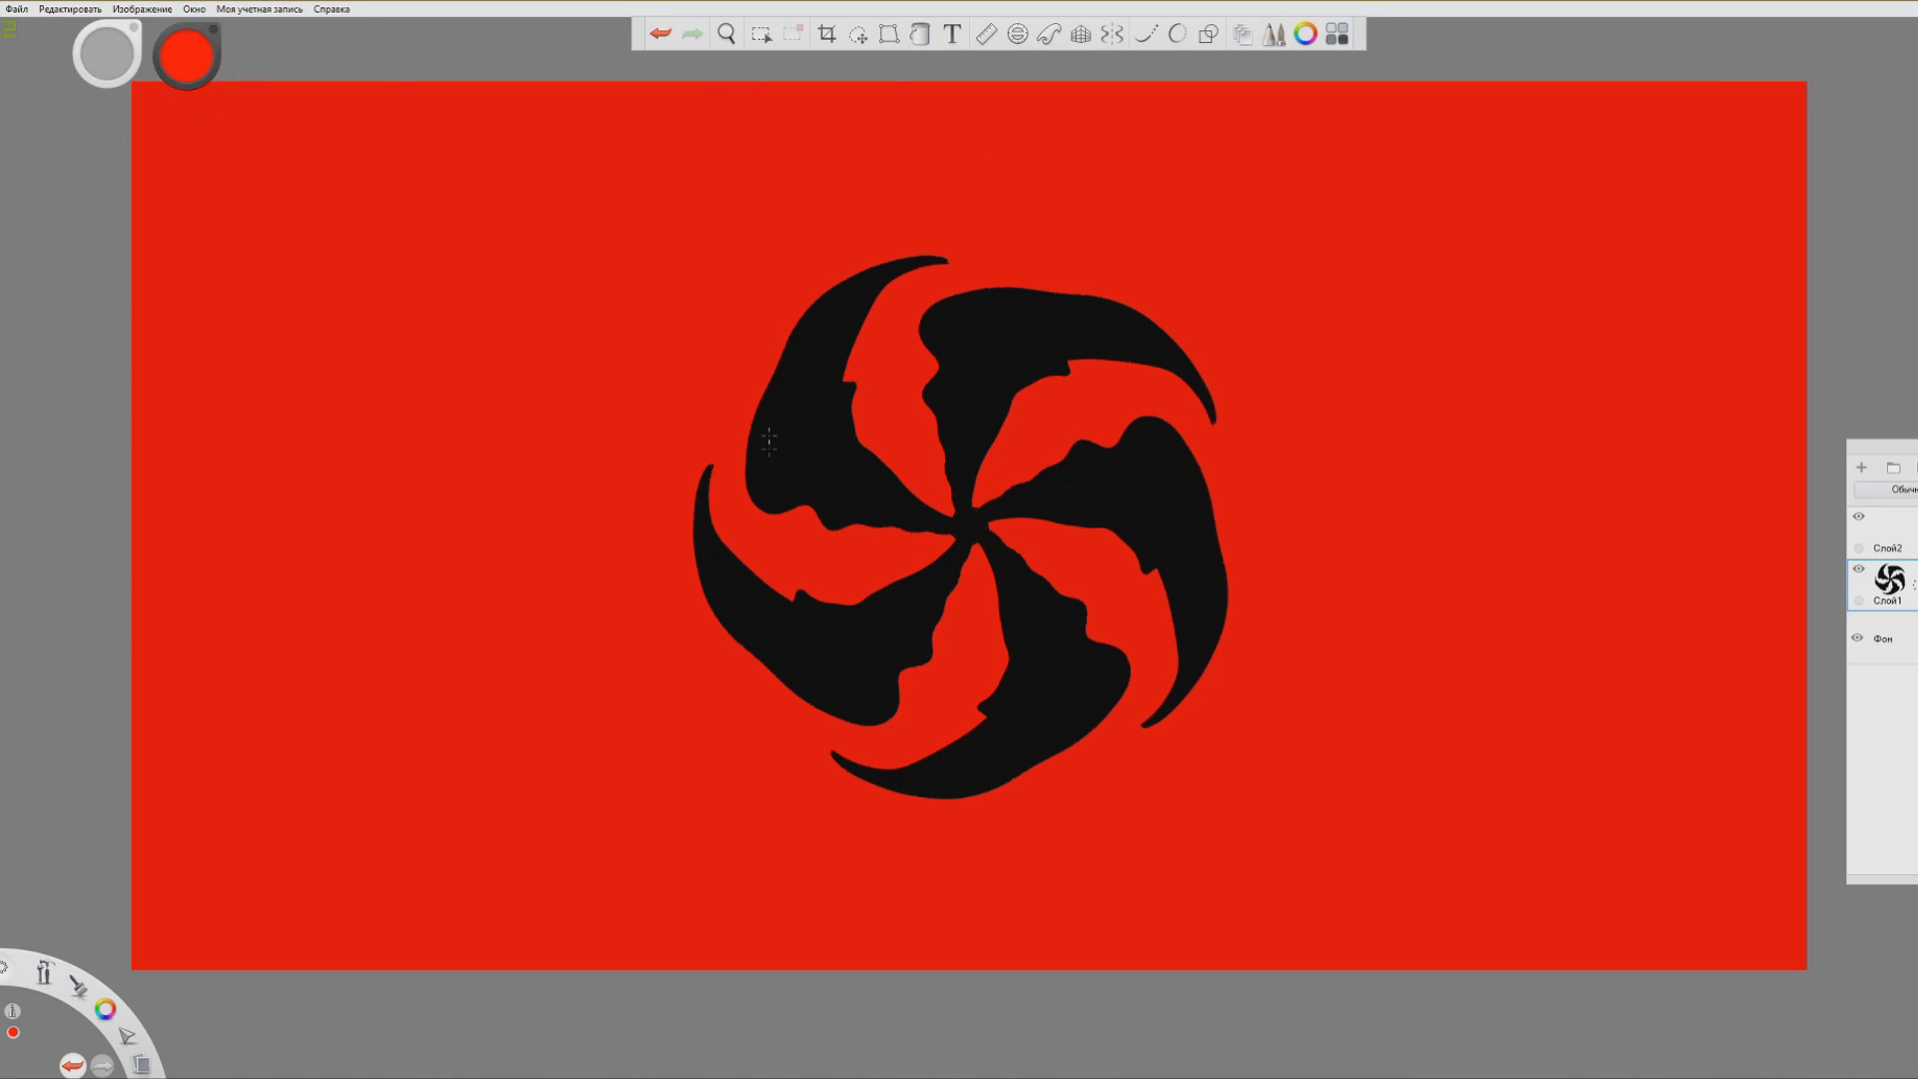
left_click(1169, 40)
left_click(1112, 34)
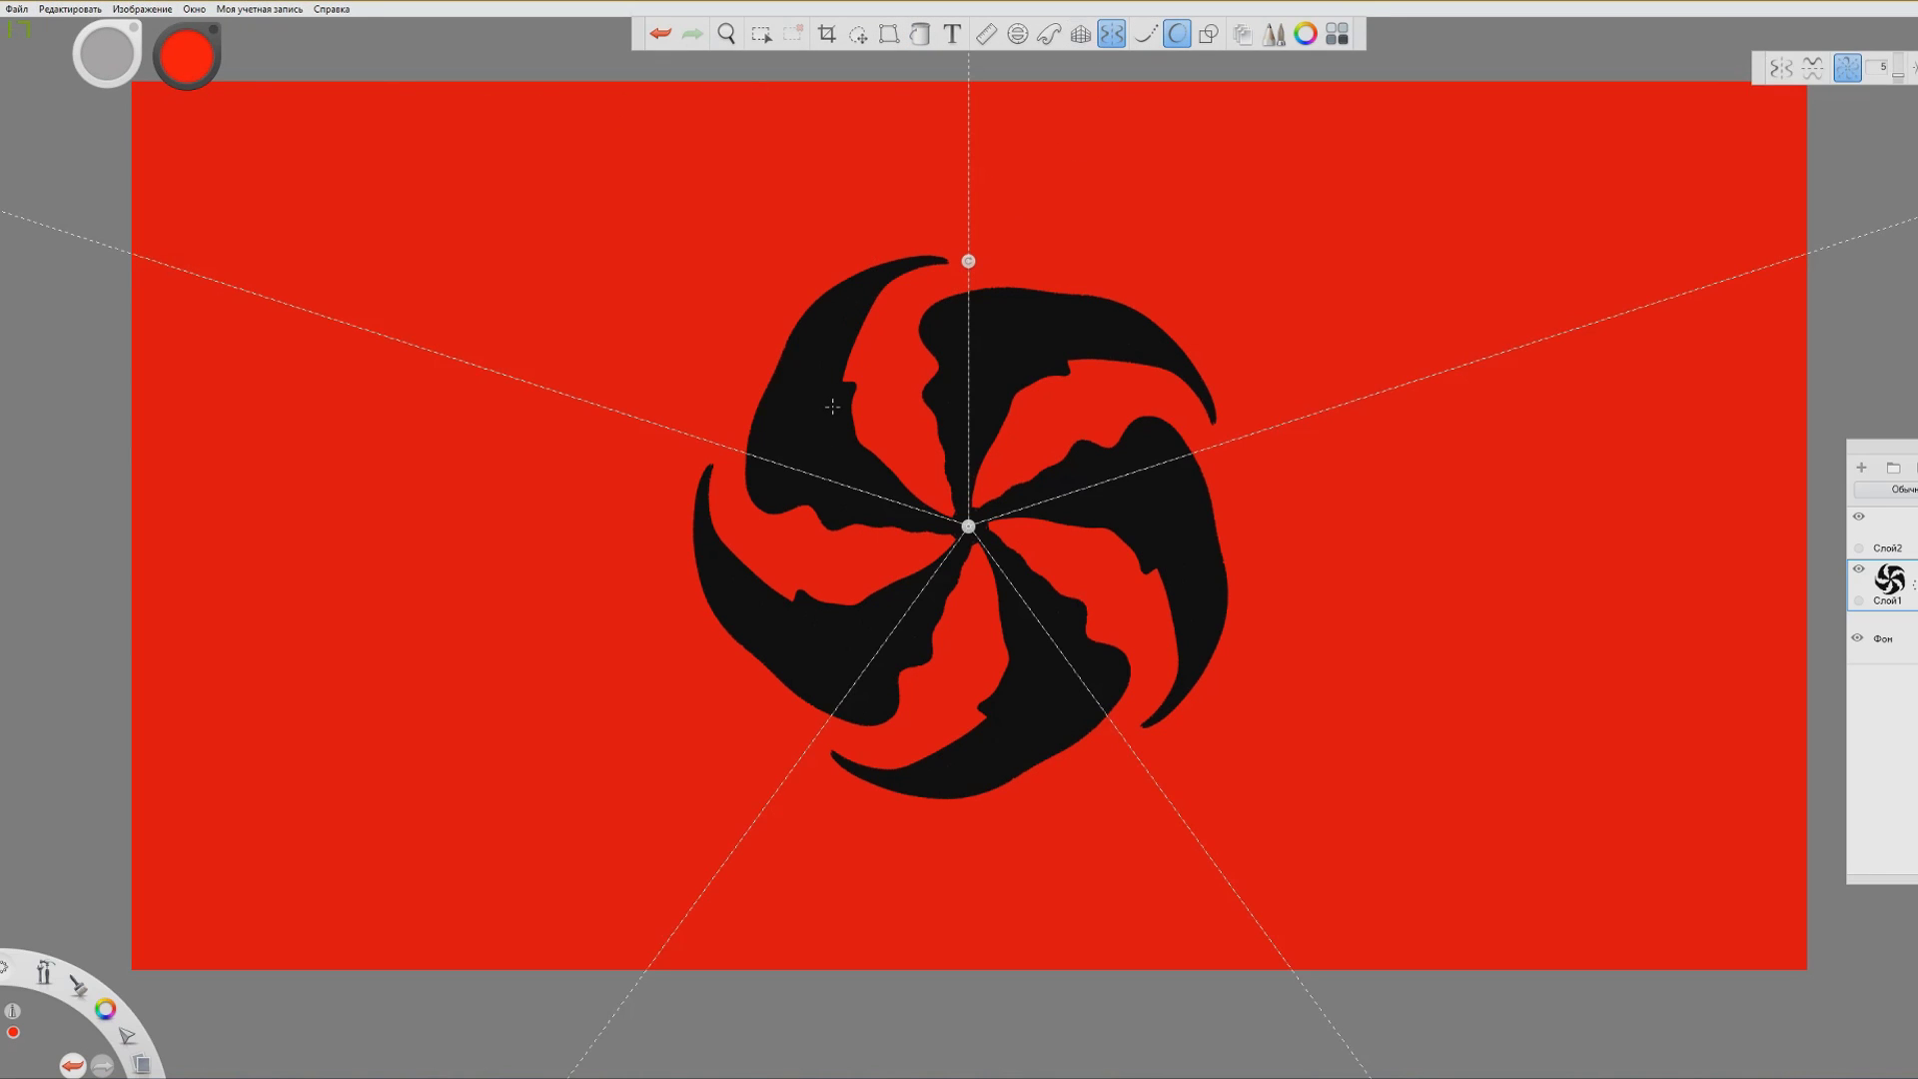
left_click_drag(799, 433, 937, 522)
left_click_drag(770, 479, 842, 486)
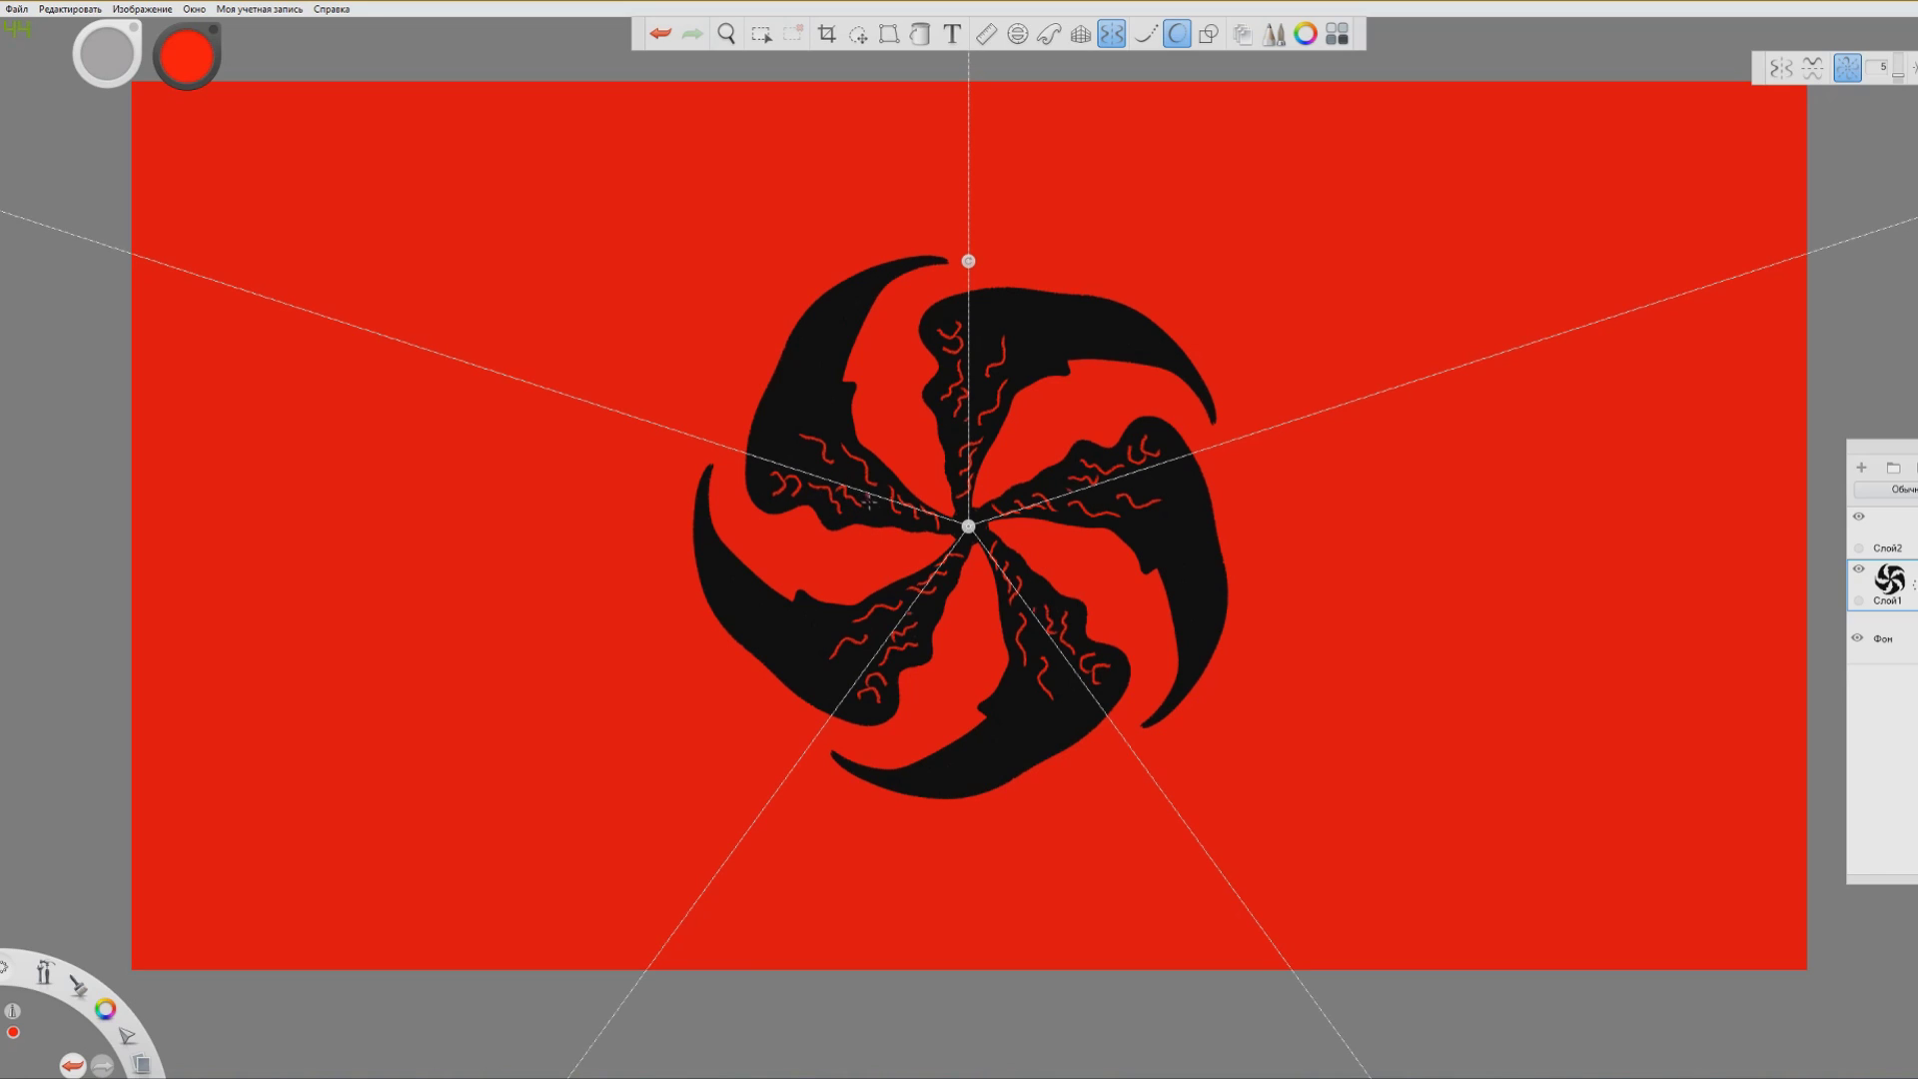
Extend the red wavy texture along the outer parts of the blades up to near their tips
mouse_move(769, 408)
left_mouse_down()
mouse_move(813, 417)
mouse_move(776, 424)
mouse_move(790, 444)
mouse_move(798, 403)
mouse_move(830, 402)
mouse_move(805, 364)
mouse_move(839, 305)
left_mouse_up()
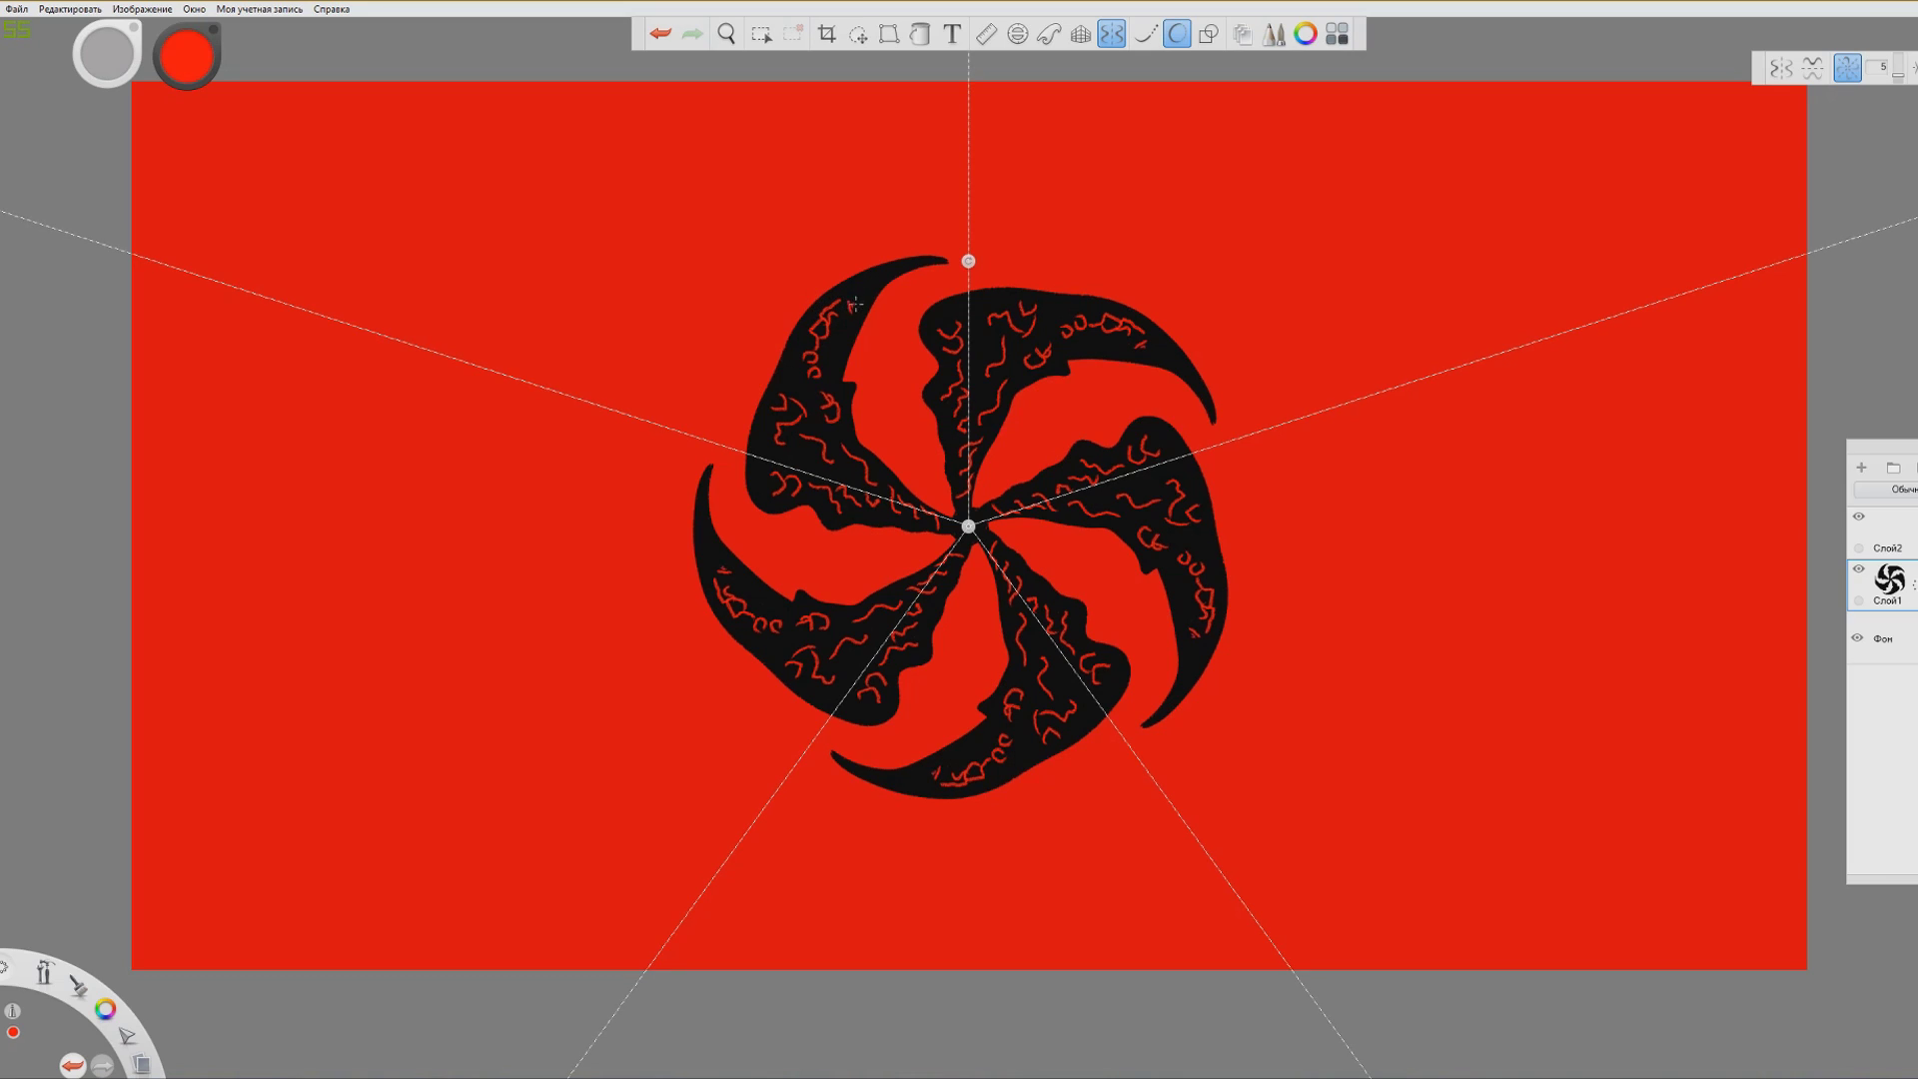
mouse_move(851, 304)
left_mouse_down()
mouse_move(858, 274)
mouse_move(862, 291)
left_mouse_up()
left_click_drag(725, 562, 728, 578)
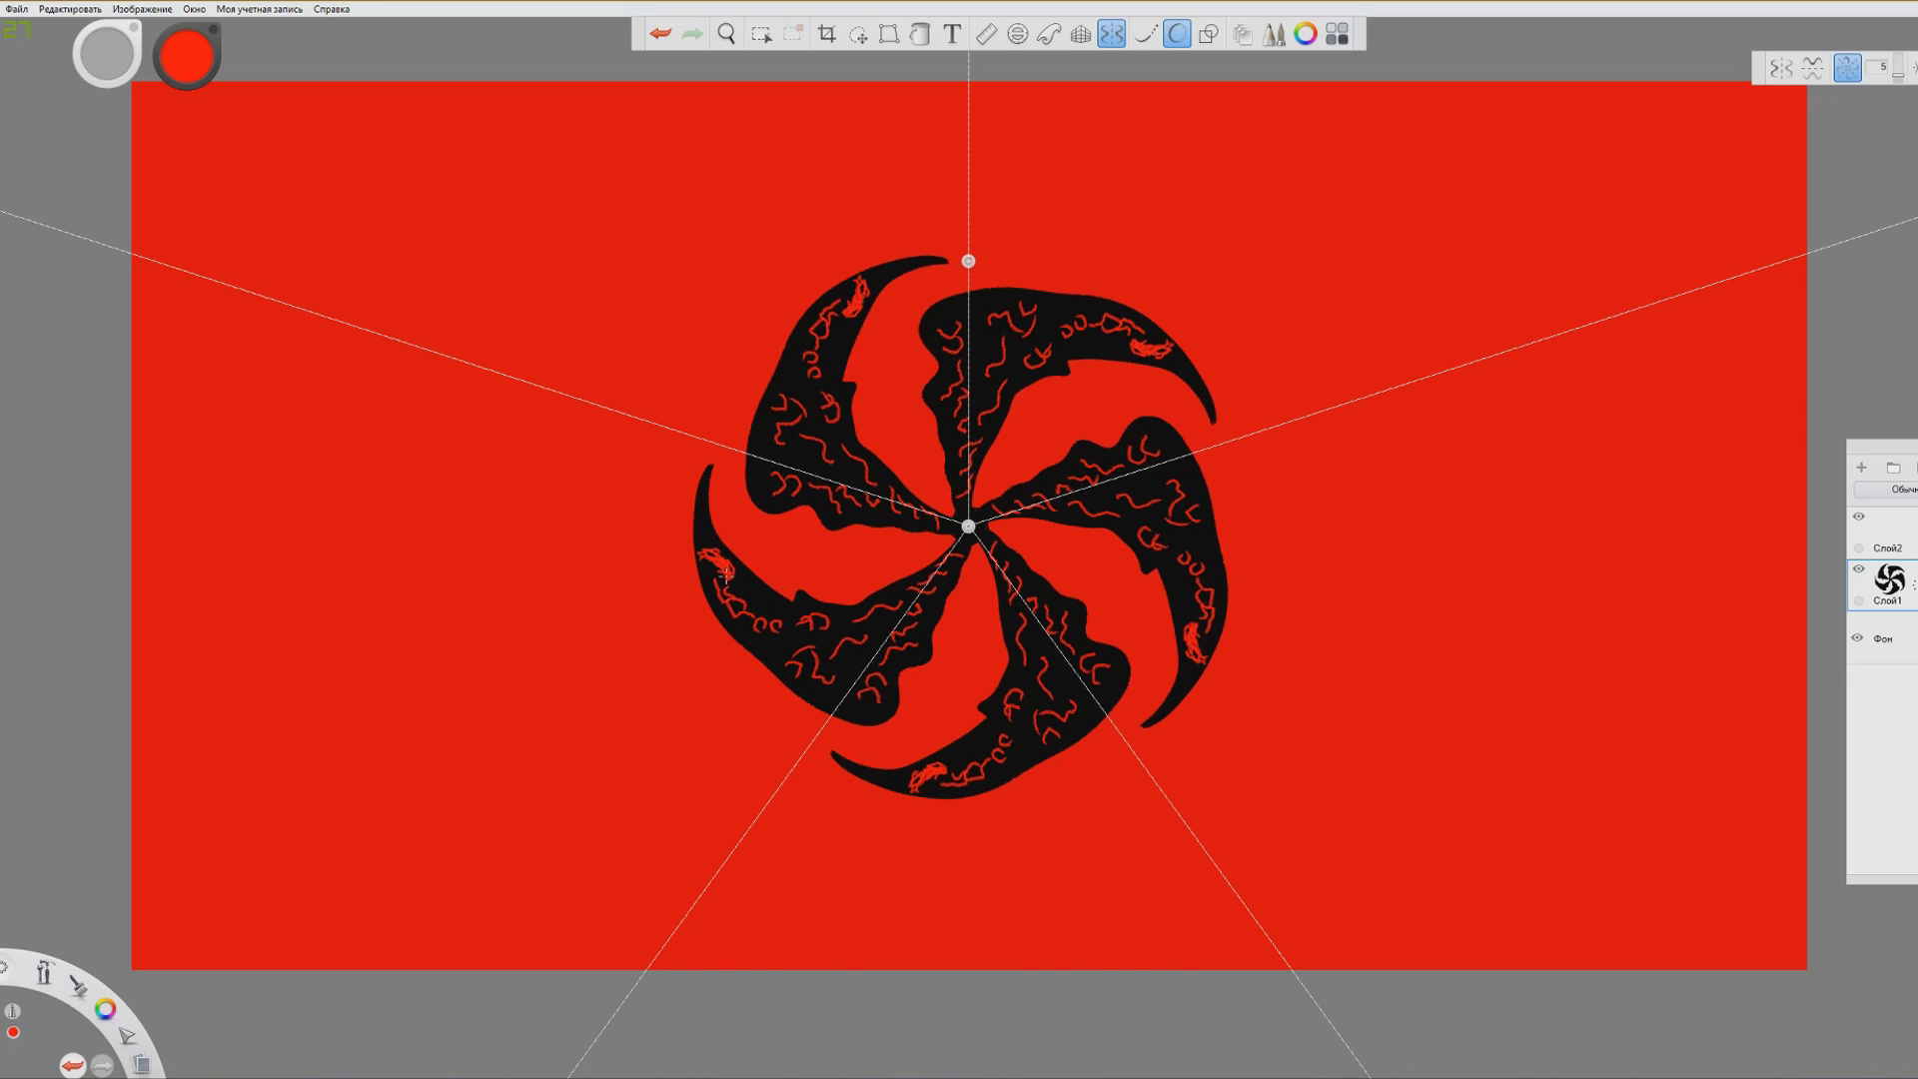
mouse_move(771, 647)
left_mouse_down()
mouse_move(797, 636)
mouse_move(779, 645)
mouse_move(800, 627)
mouse_move(782, 609)
left_mouse_up()
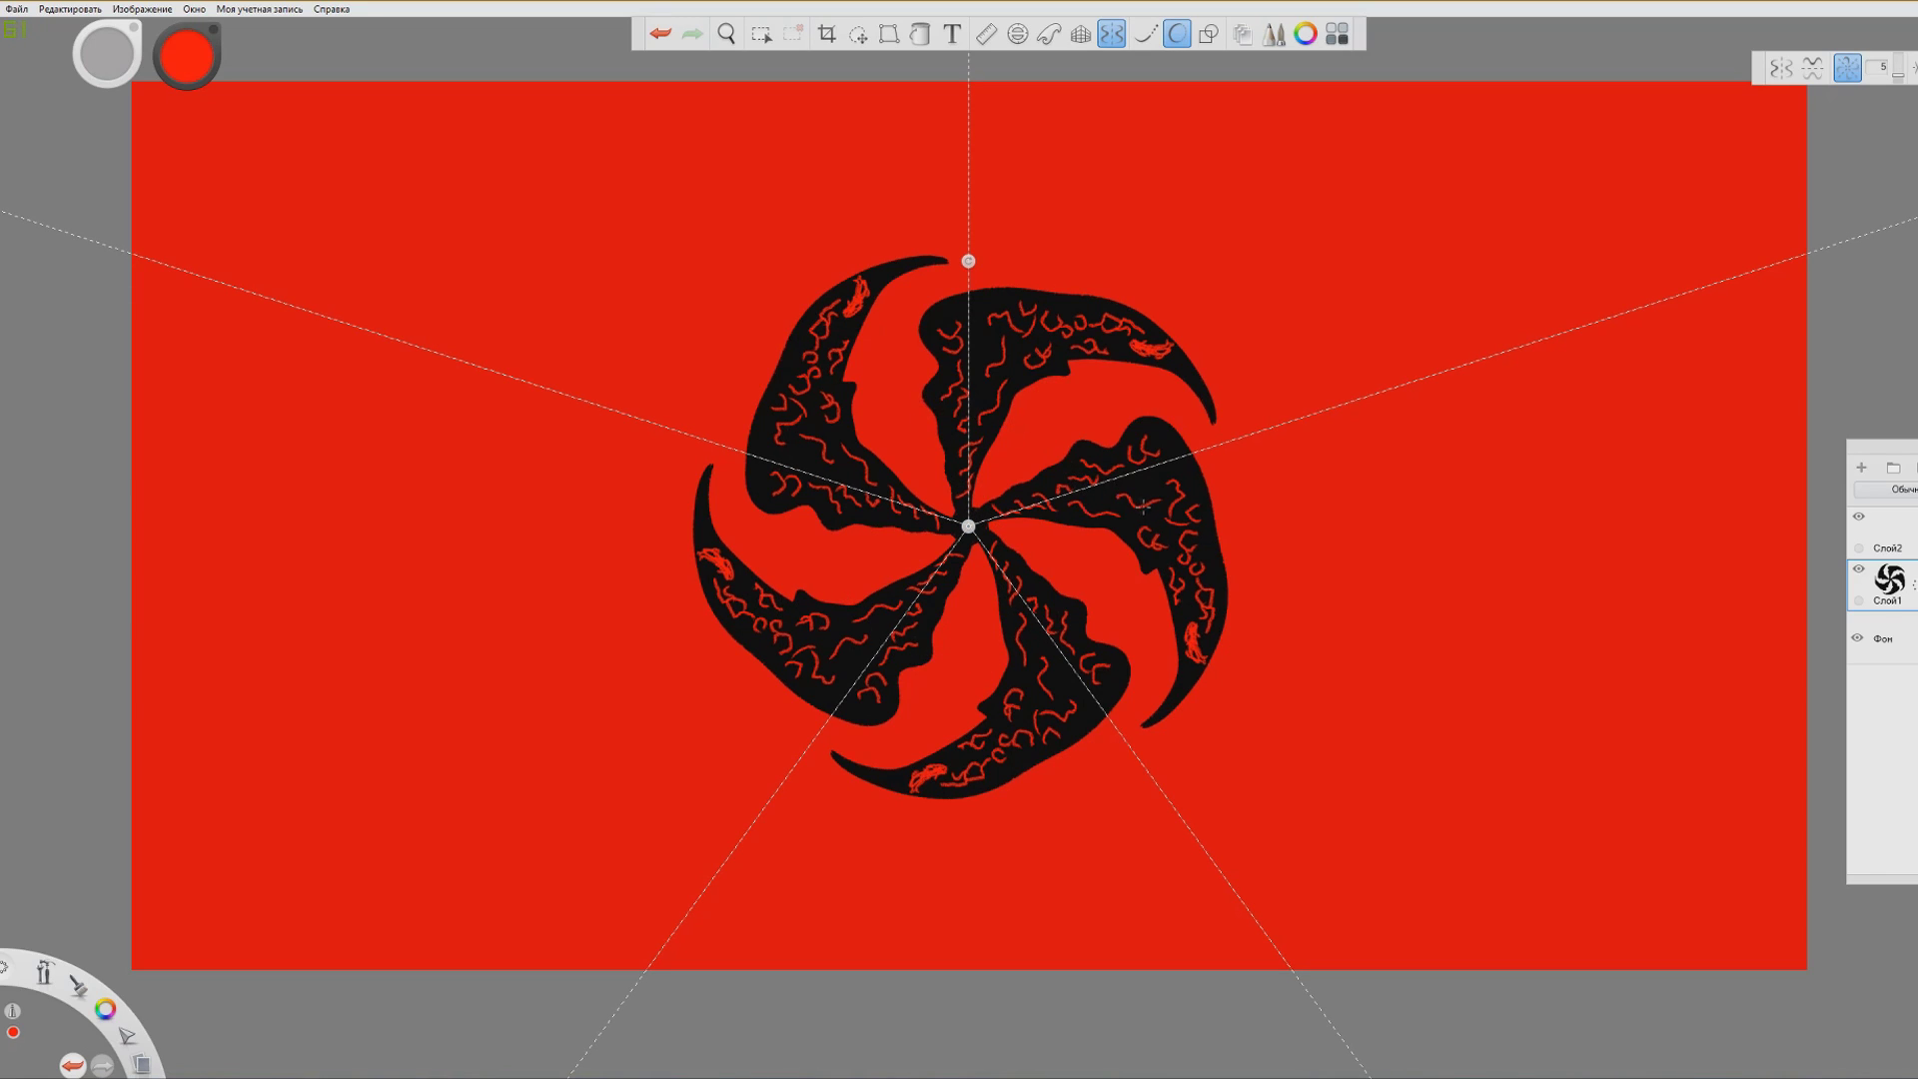
left_click_drag(1137, 493, 1161, 481)
left_click_drag(707, 564, 749, 608)
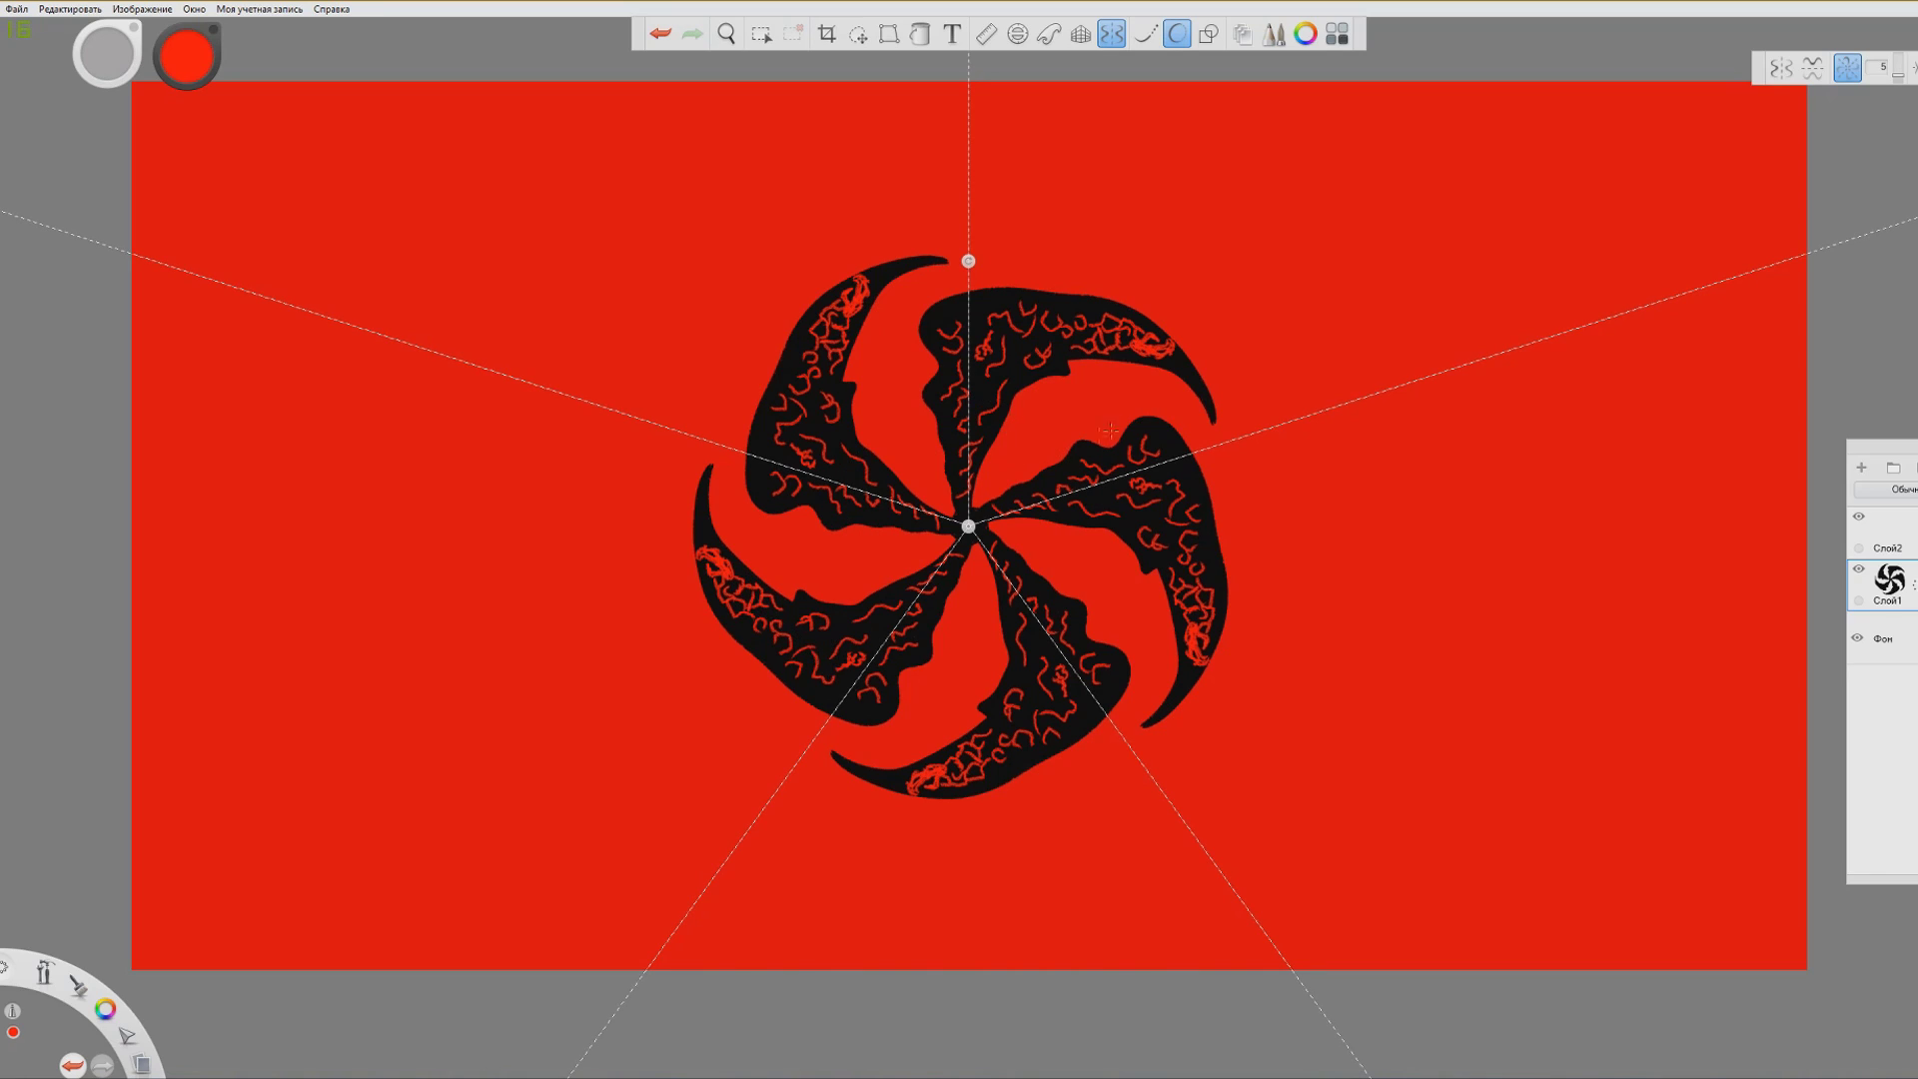
Step back and forth through the red strokes to remove the latest ones near the blade tips
left_click(658, 34)
left_click(658, 34)
left_click(659, 34)
left_click(658, 34)
left_click(658, 34)
left_click(656, 34)
left_click(693, 35)
left_click(692, 35)
left_click(692, 35)
left_click(692, 35)
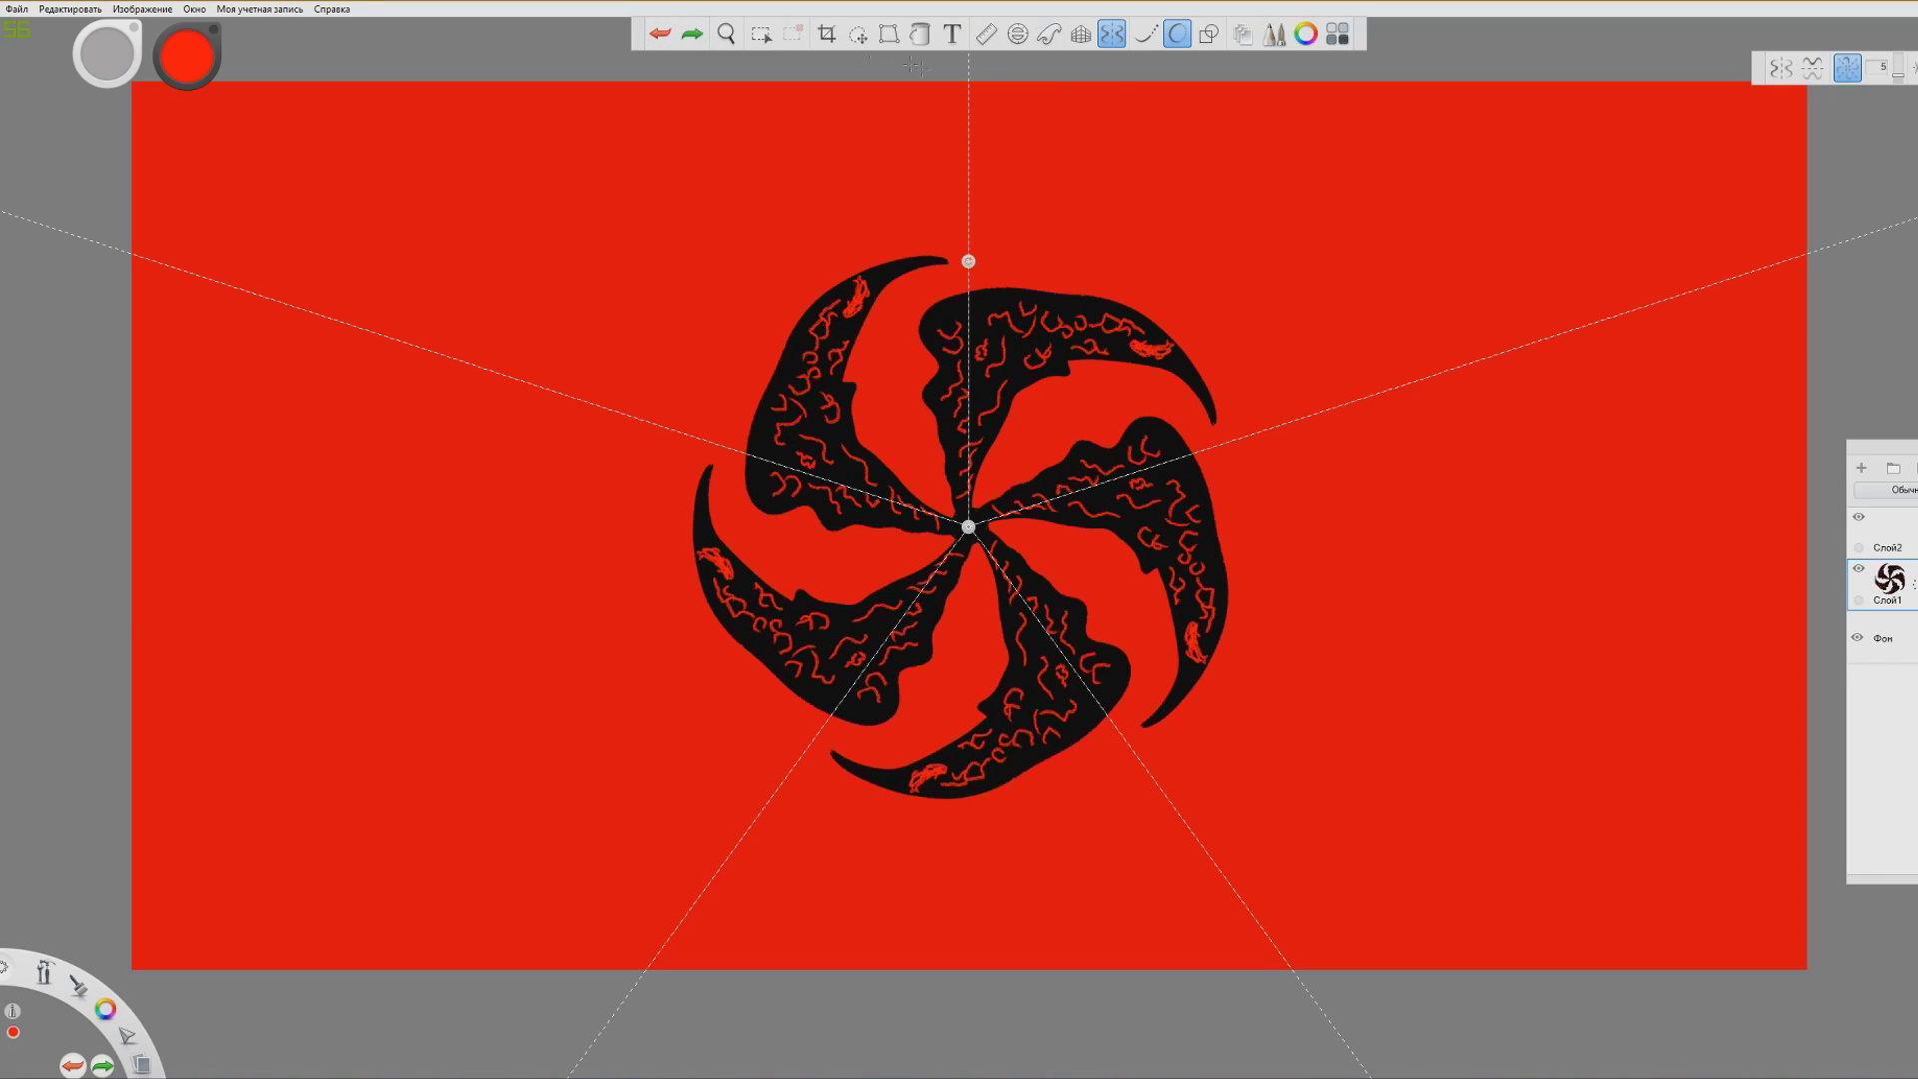
Sample black from a blade and paint over the dense red scribbles near the blade tips
left_click(200, 52)
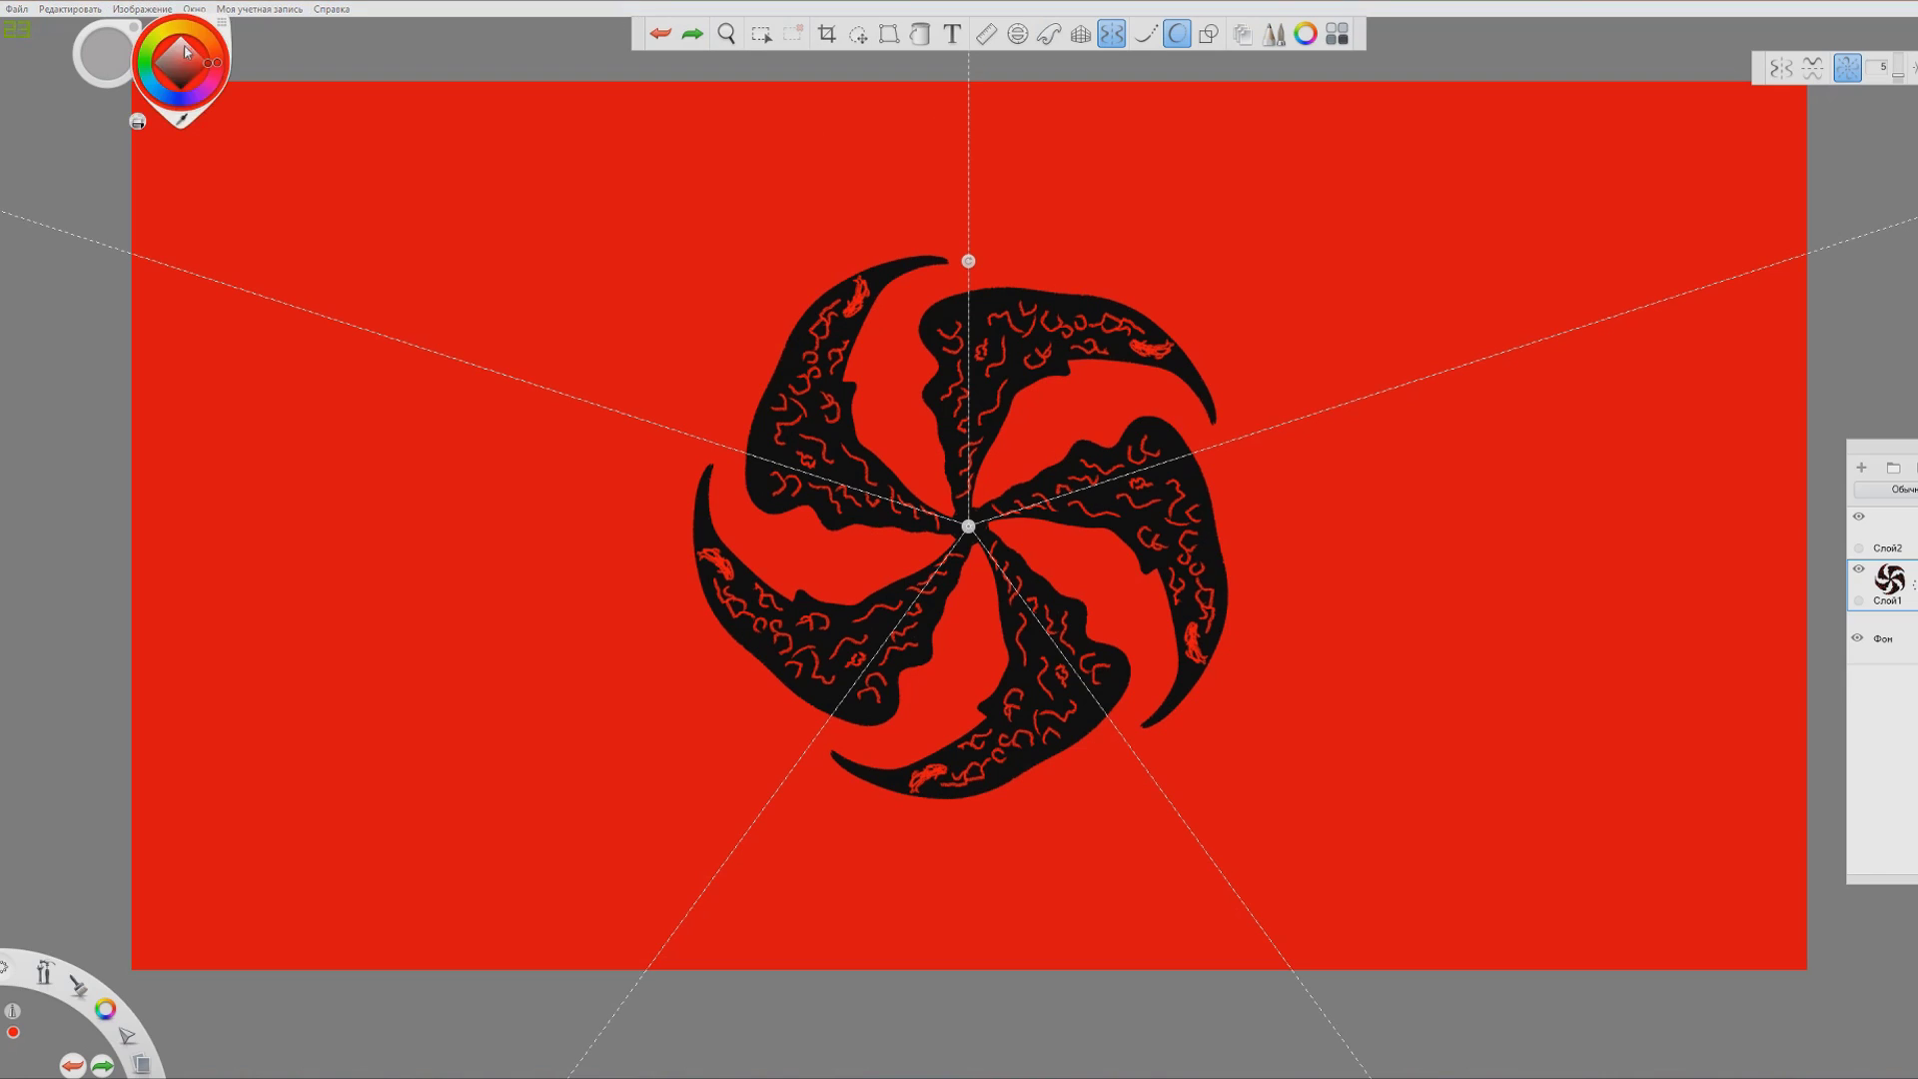
left_click(852, 317, "alt")
left_click(855, 301)
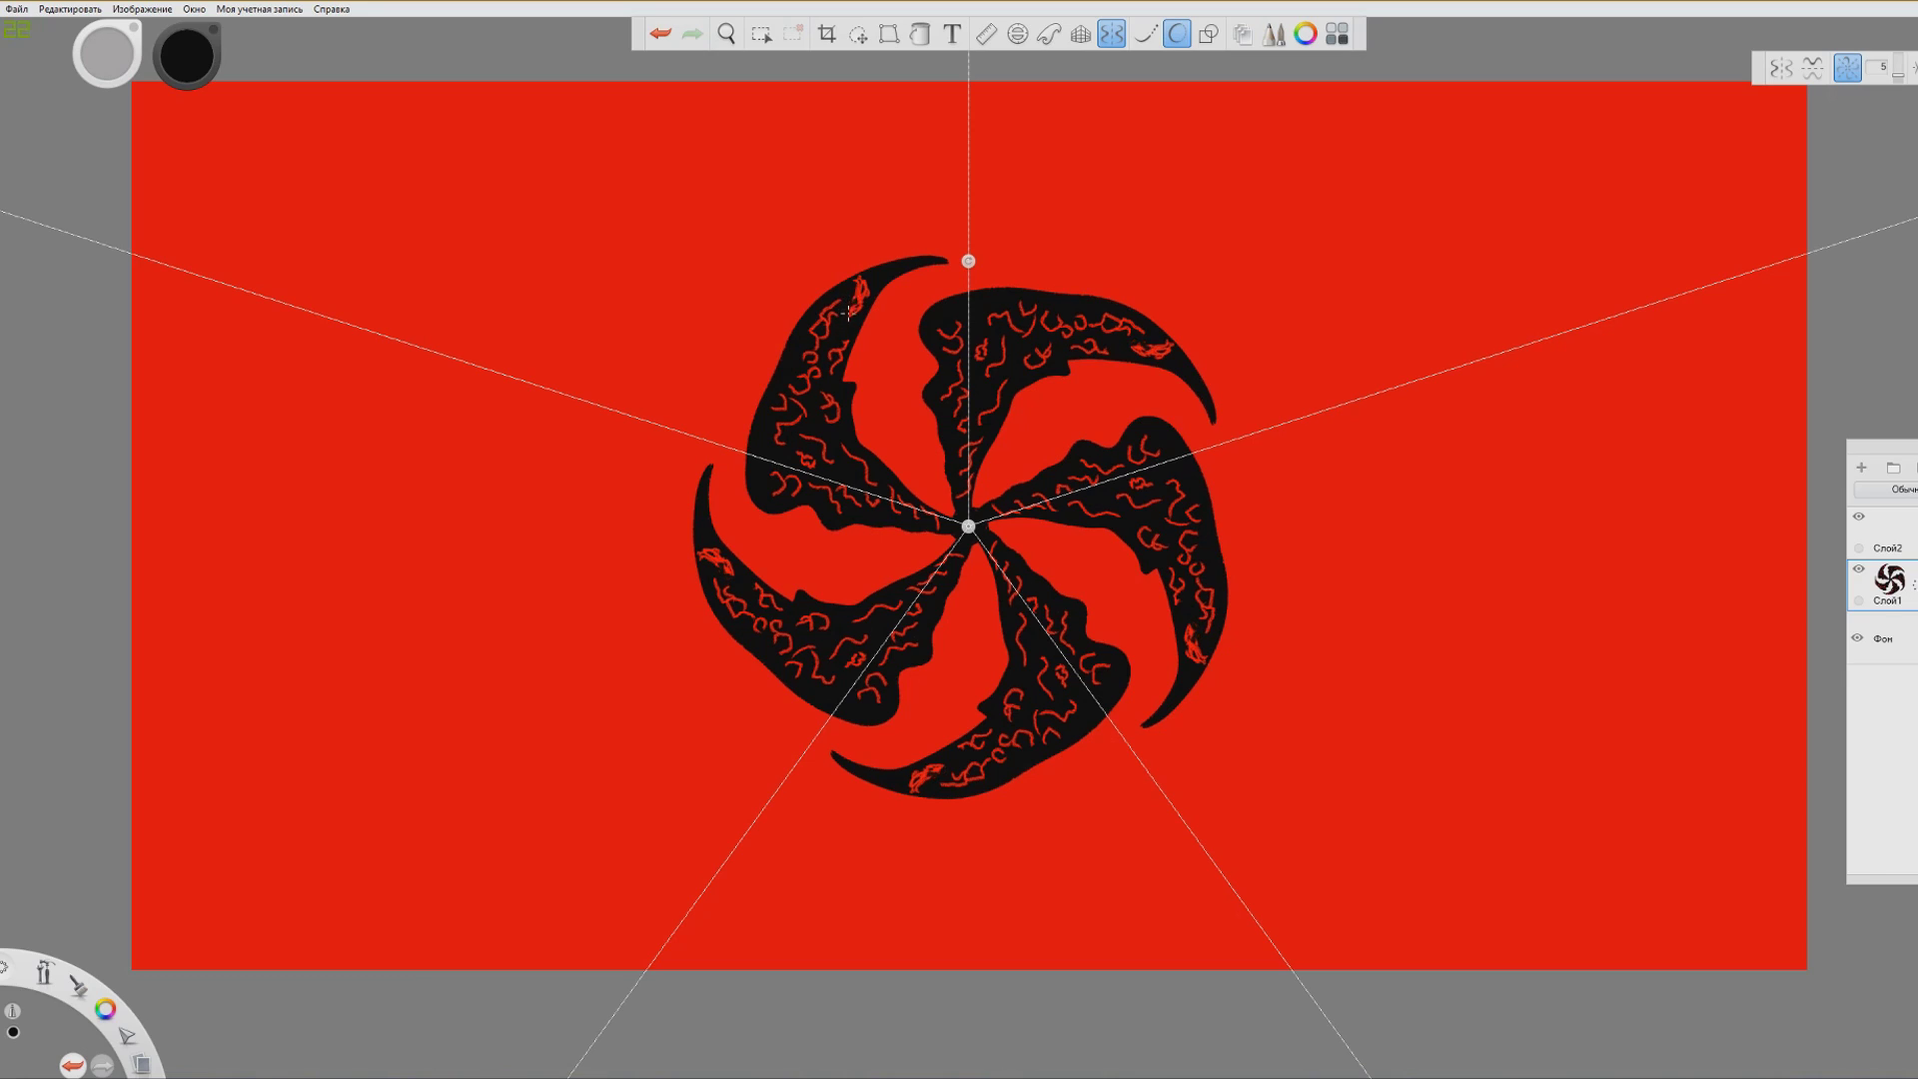
left_click_drag(857, 290, 854, 309)
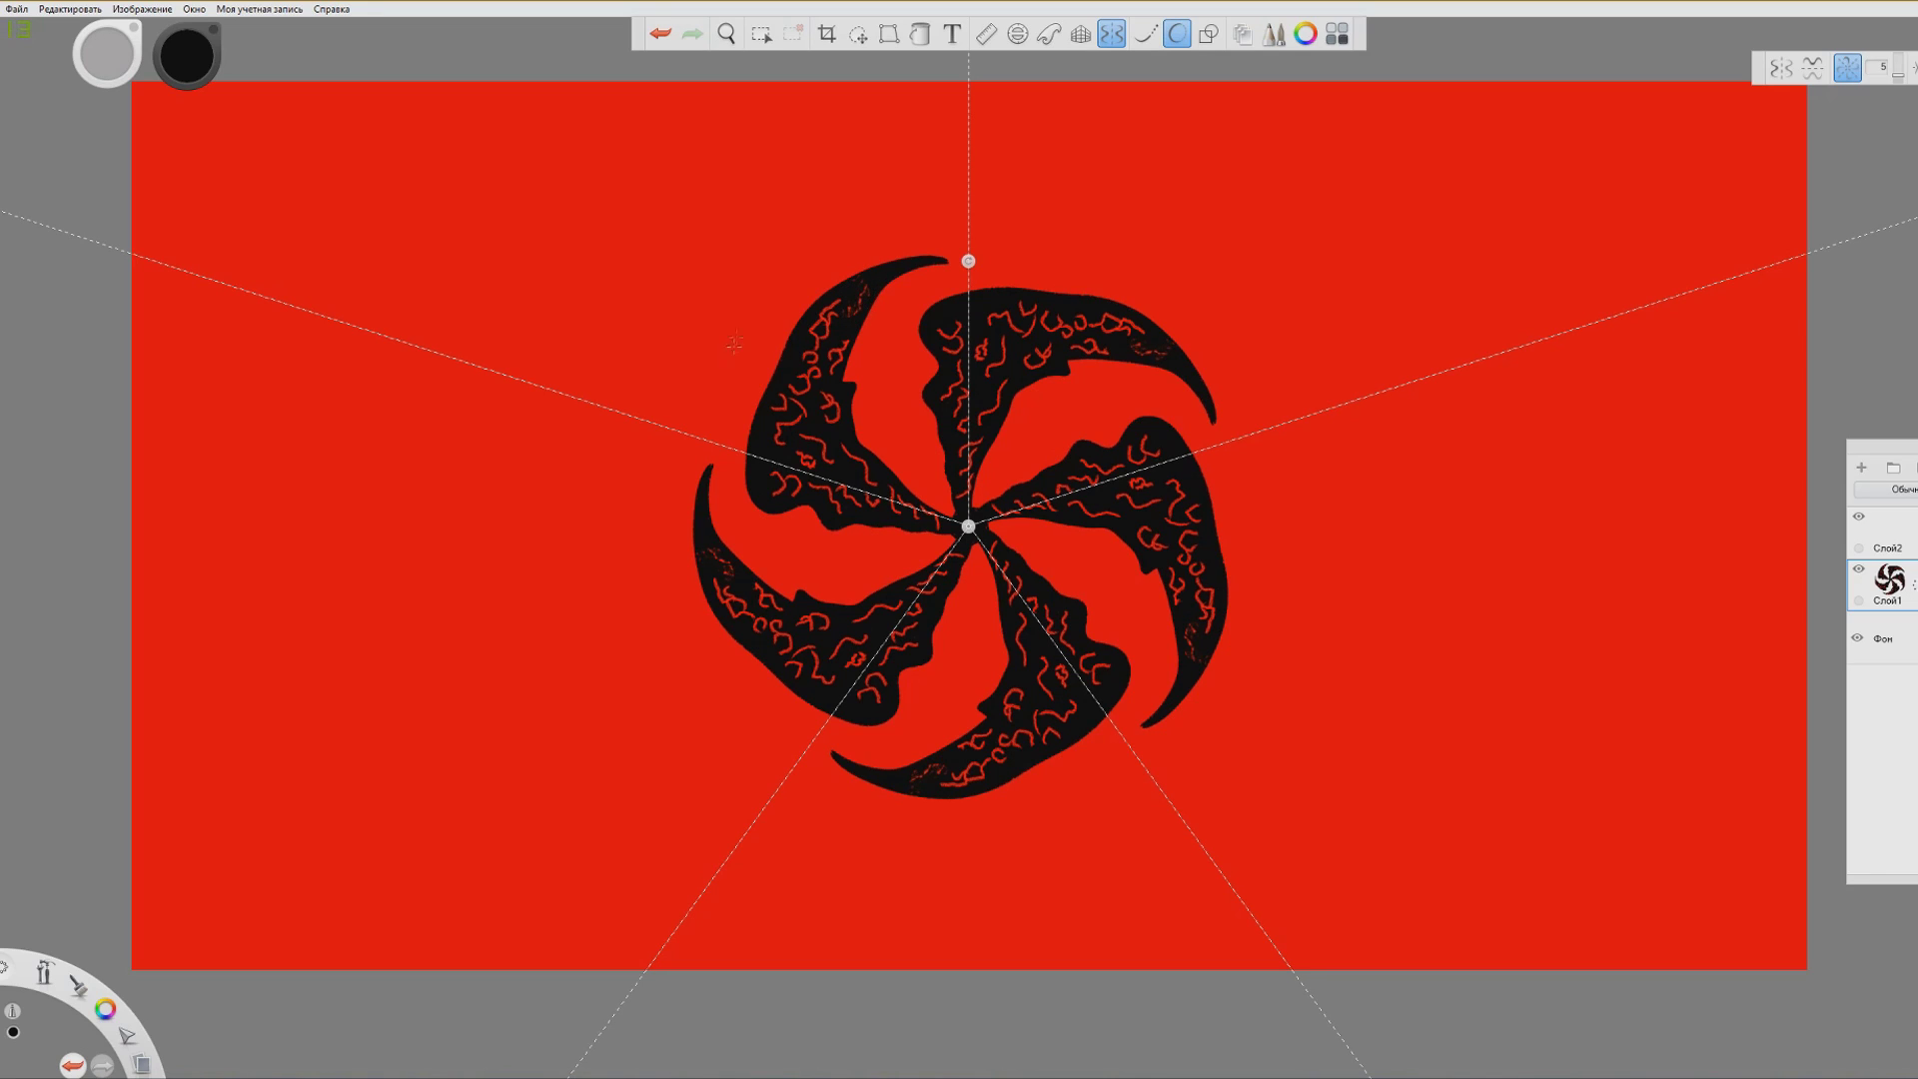
Open the brush palette and shift the canvas slightly to work around the pinwheel
left_click(1274, 35)
scroll(46, 332, "down", 2)
scroll(320, 361, "up", 1)
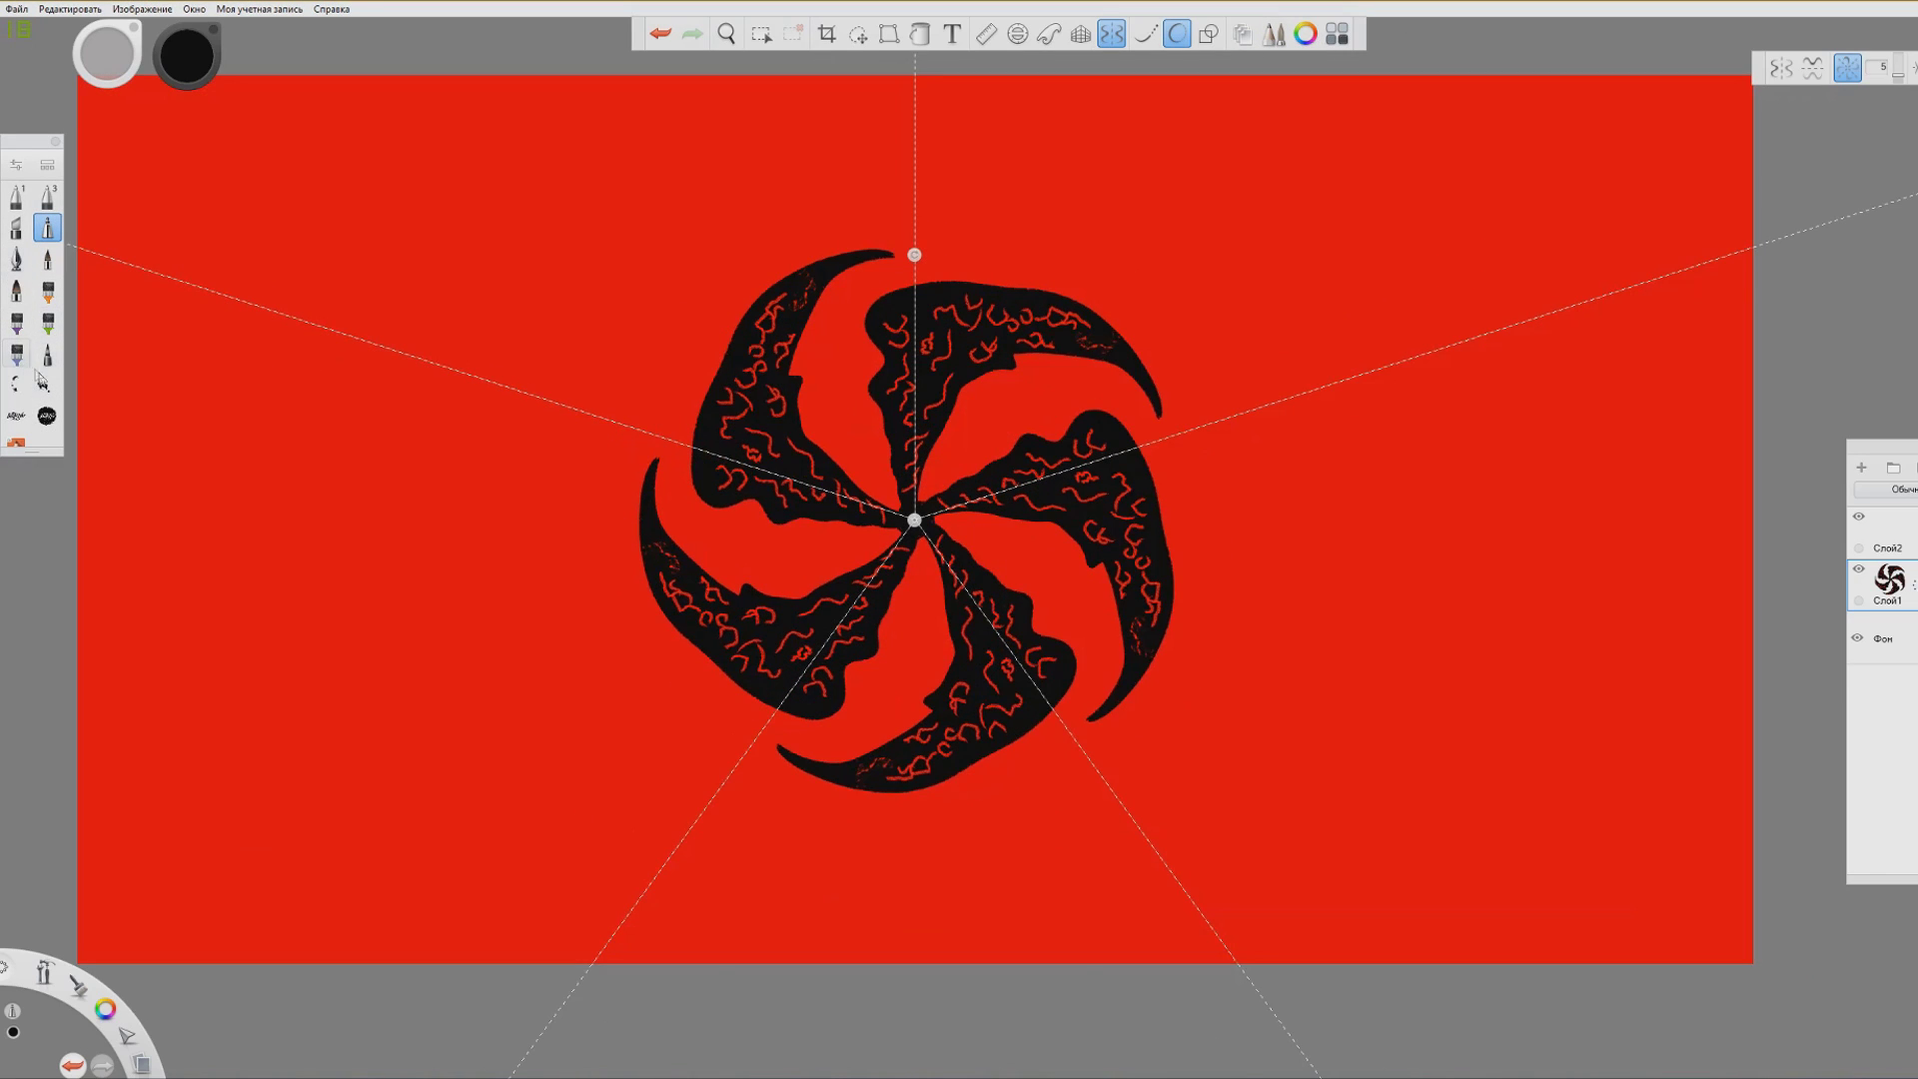
Try a textured brush in black around the pinwheel and undo its strokes
left_click(44, 385)
key("ctrl+z")
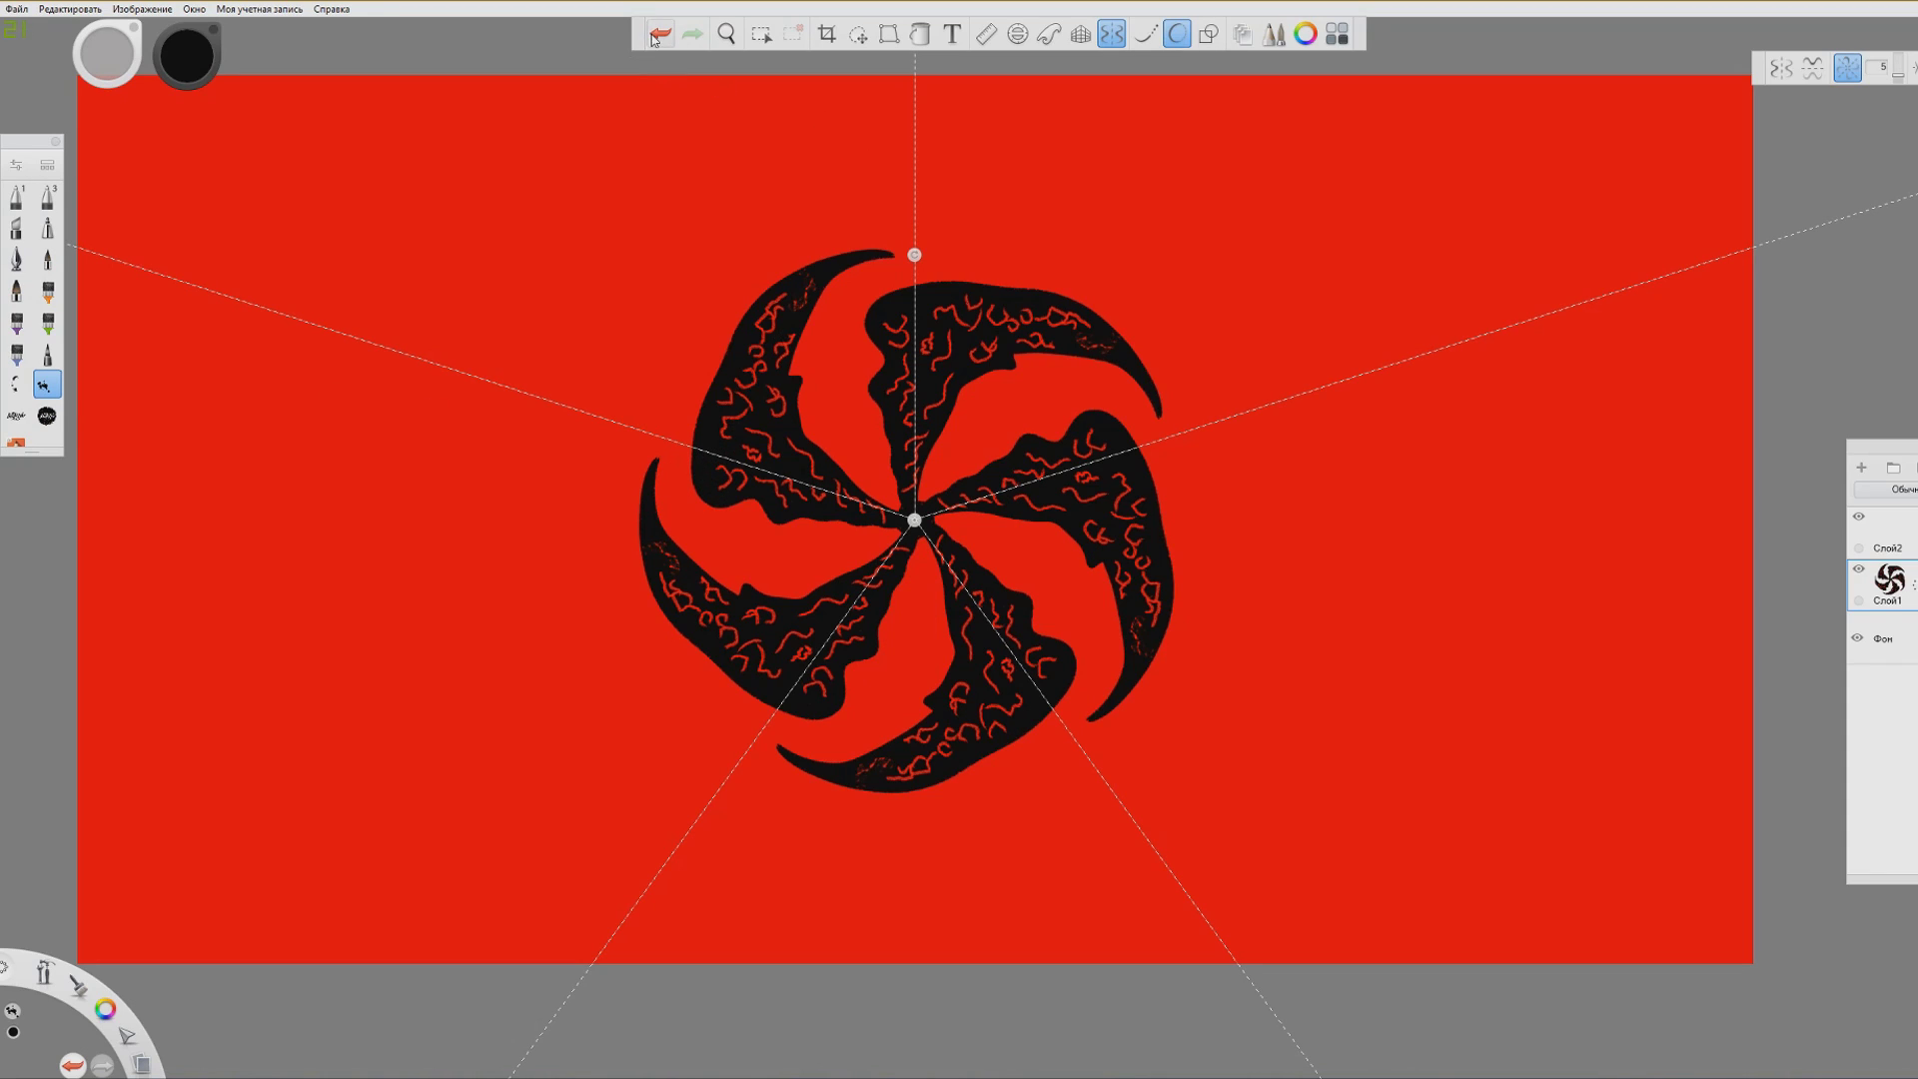
mouse_move(707, 475)
left_mouse_down()
mouse_move(727, 508)
mouse_move(717, 489)
mouse_move(1085, 385)
mouse_move(590, 180)
mouse_move(510, 360)
mouse_move(429, 350)
mouse_move(256, 390)
mouse_move(160, 679)
mouse_move(192, 779)
left_mouse_up()
left_click(659, 35)
Paint black splatter blots around the pinwheel toward the canvas edges with the splatter brush and radial symmetry
left_click(16, 384)
mouse_move(630, 440)
left_mouse_down()
mouse_move(267, 178)
mouse_move(240, 720)
mouse_move(467, 617)
mouse_move(450, 499)
mouse_move(581, 232)
mouse_move(699, 244)
mouse_move(593, 480)
left_mouse_up()
key("ctrl+z")
mouse_move(530, 388)
left_mouse_down()
mouse_move(225, 480)
mouse_move(410, 899)
mouse_move(454, 909)
left_mouse_up()
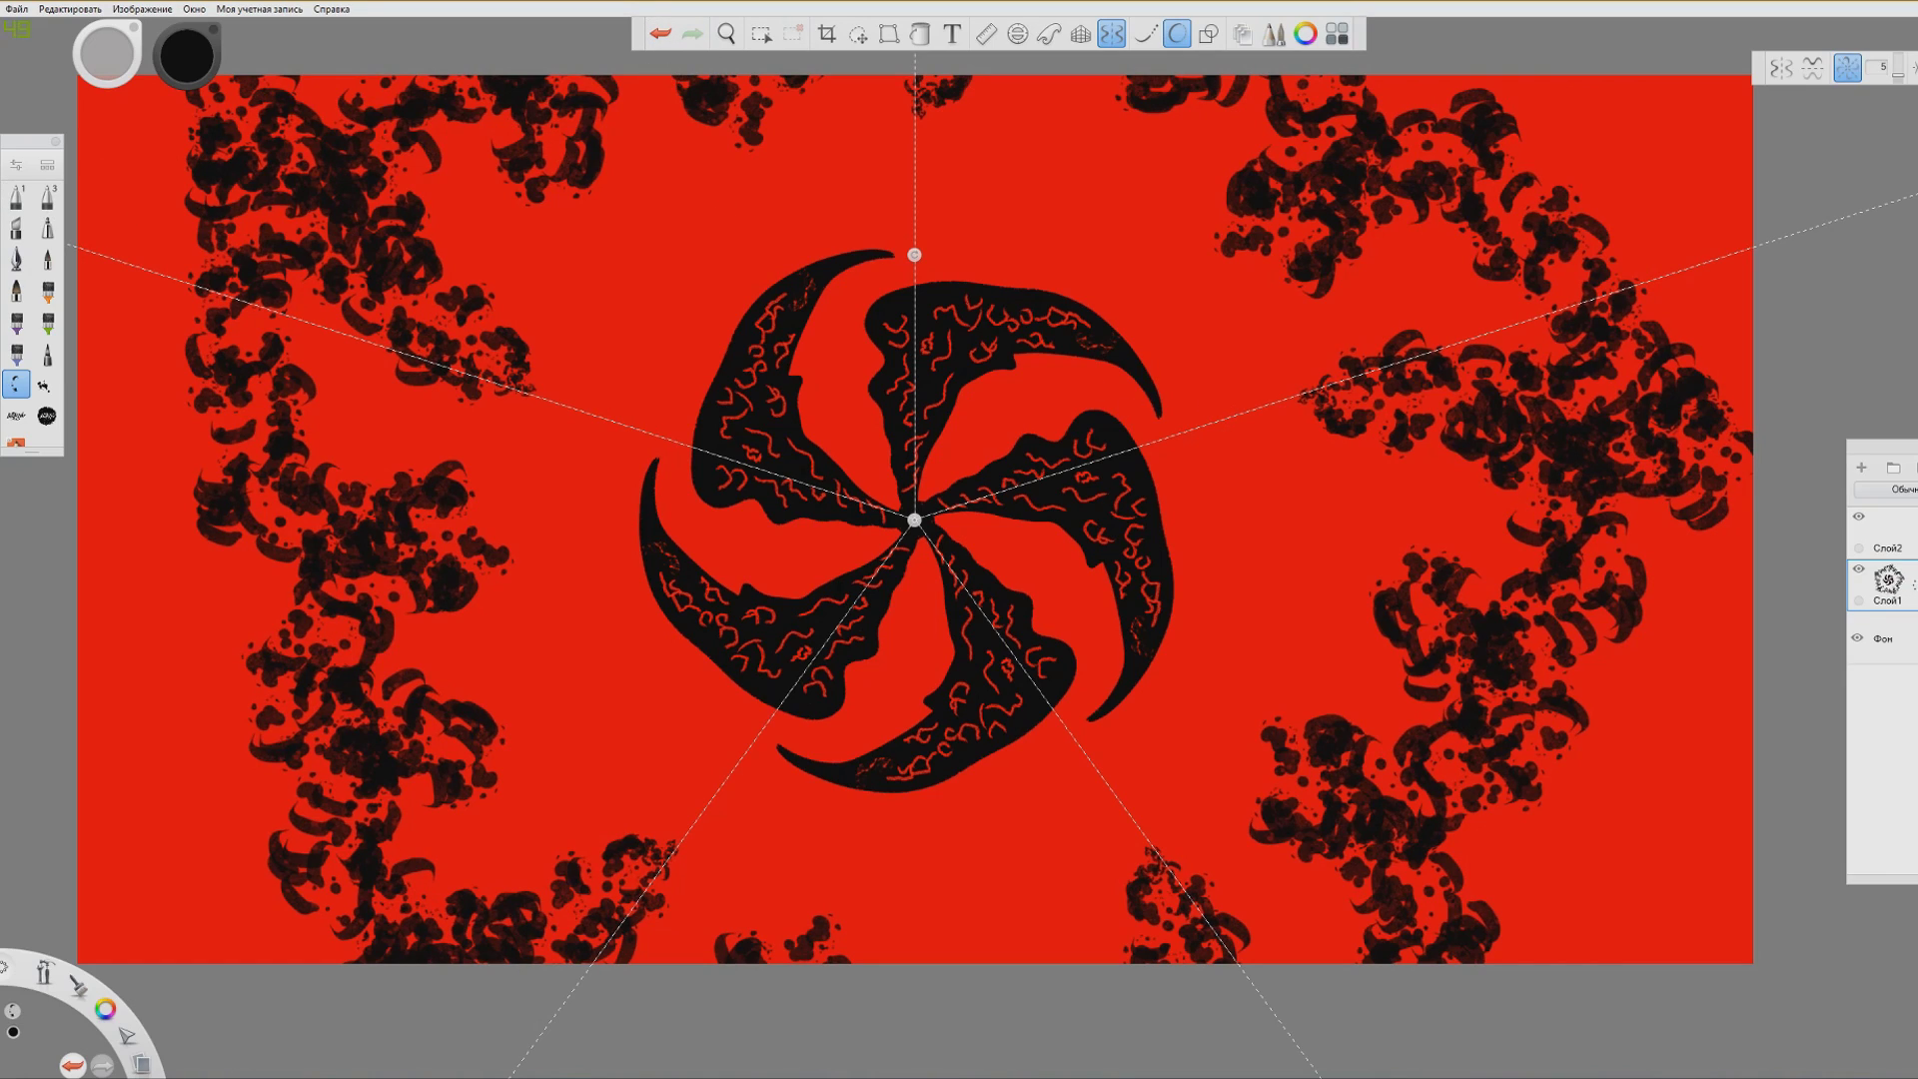
Try long black strokes with a marker brush between the pinwheel and the splatter, and undo them
left_click(47, 289)
mouse_move(625, 289)
left_mouse_down()
mouse_move(524, 559)
mouse_move(600, 739)
mouse_move(645, 790)
left_mouse_up()
mouse_move(430, 427)
left_mouse_down()
mouse_move(540, 799)
mouse_move(600, 849)
left_mouse_up()
left_click(662, 33)
left_click(661, 33)
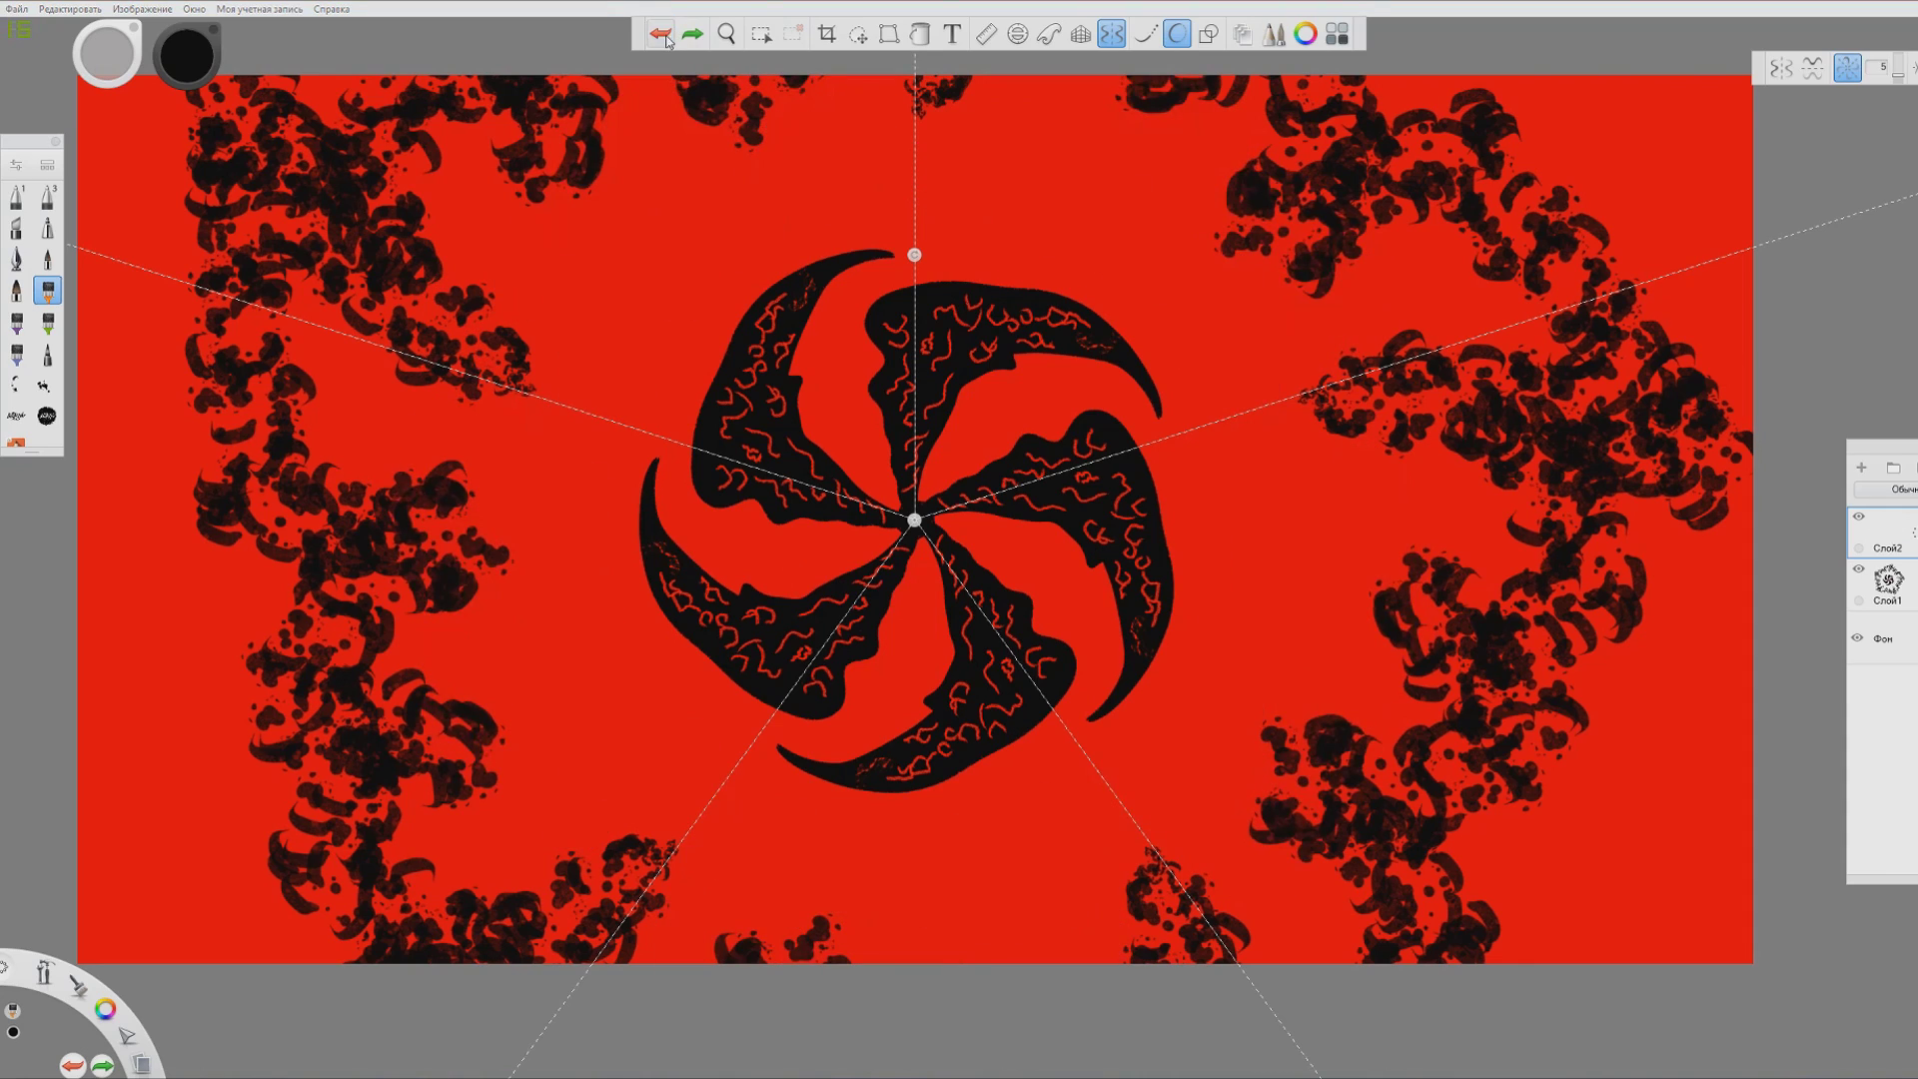
Try thin black squiggles around the pinwheel on layer Слой2 with a pen brush, and undo them
left_click(47, 258)
mouse_move(589, 348)
left_mouse_down()
mouse_move(562, 410)
mouse_move(575, 595)
left_mouse_up()
left_click_drag(687, 304, 631, 428)
left_click_drag(635, 236, 727, 271)
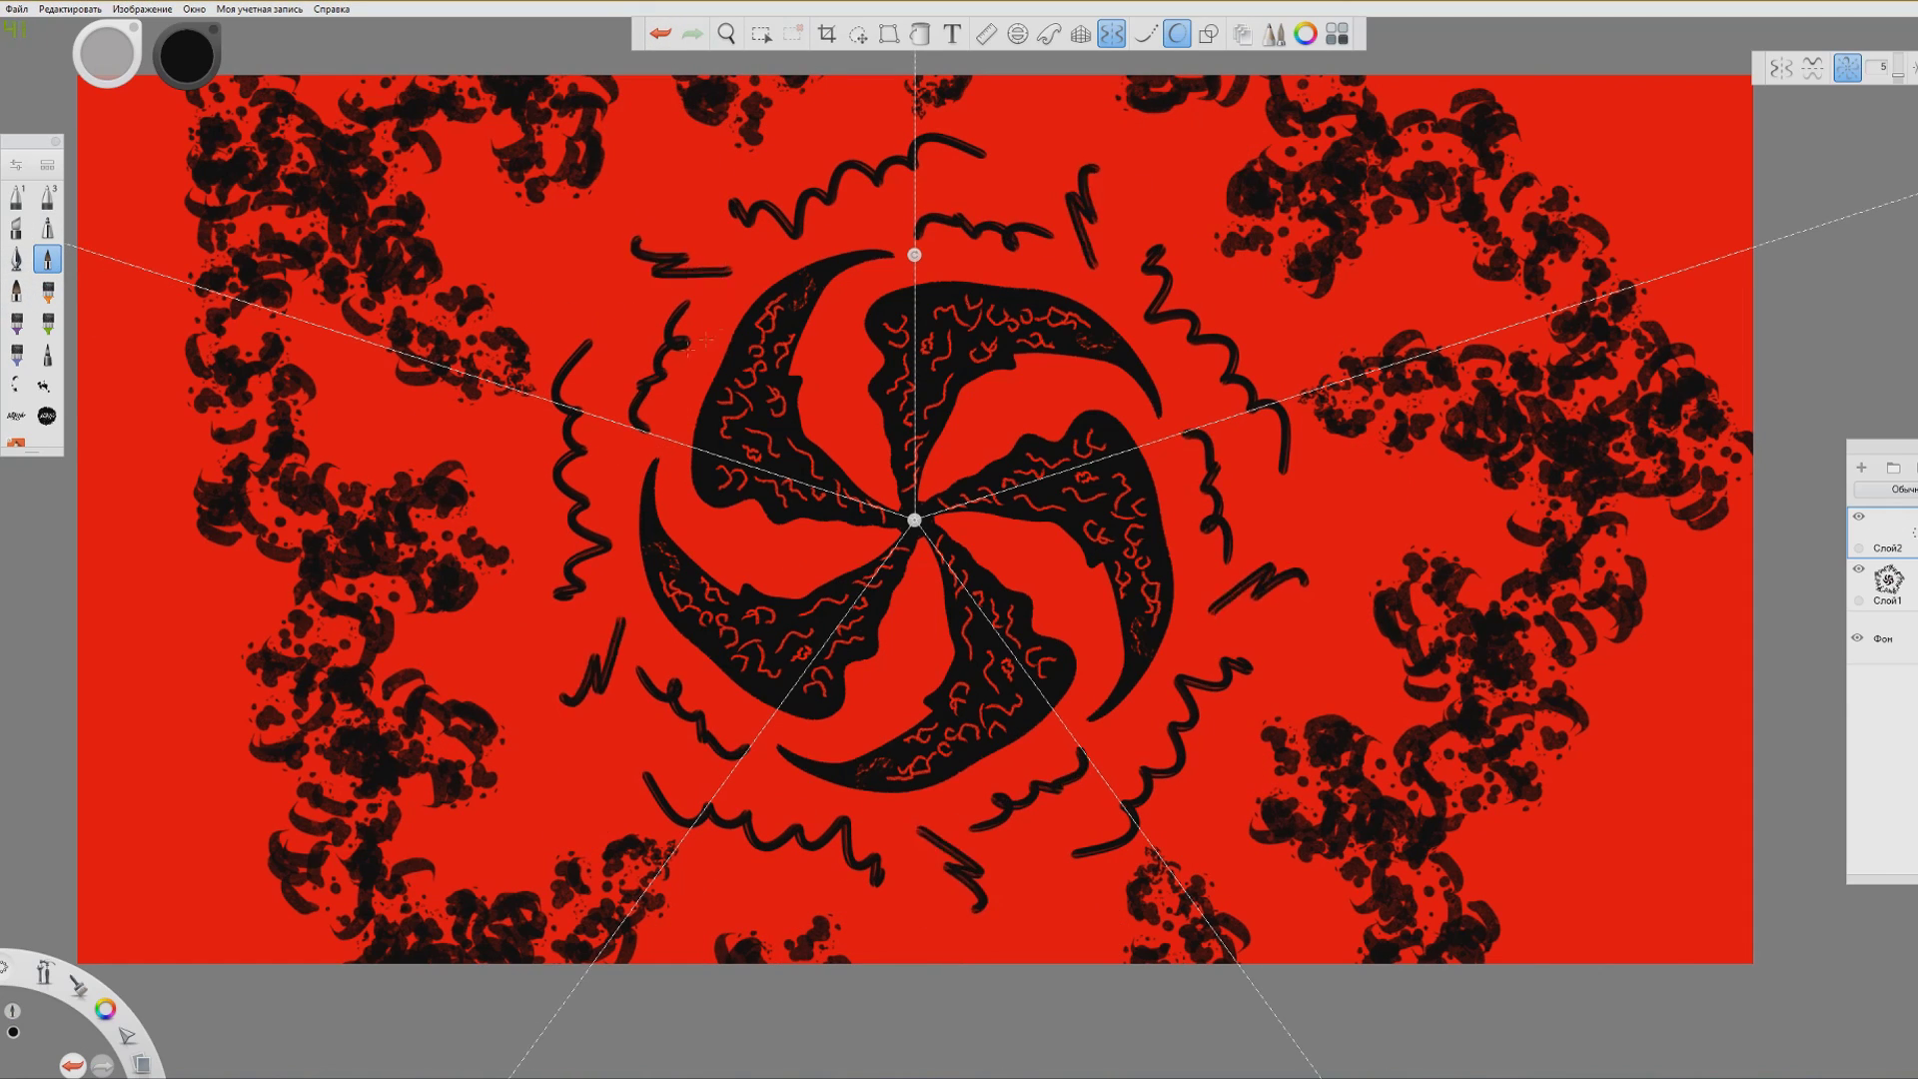
left_click(661, 33)
left_click(661, 33)
left_click(661, 33)
Try a single stroke beside the blades with a different brush and undo it
left_click(16, 228)
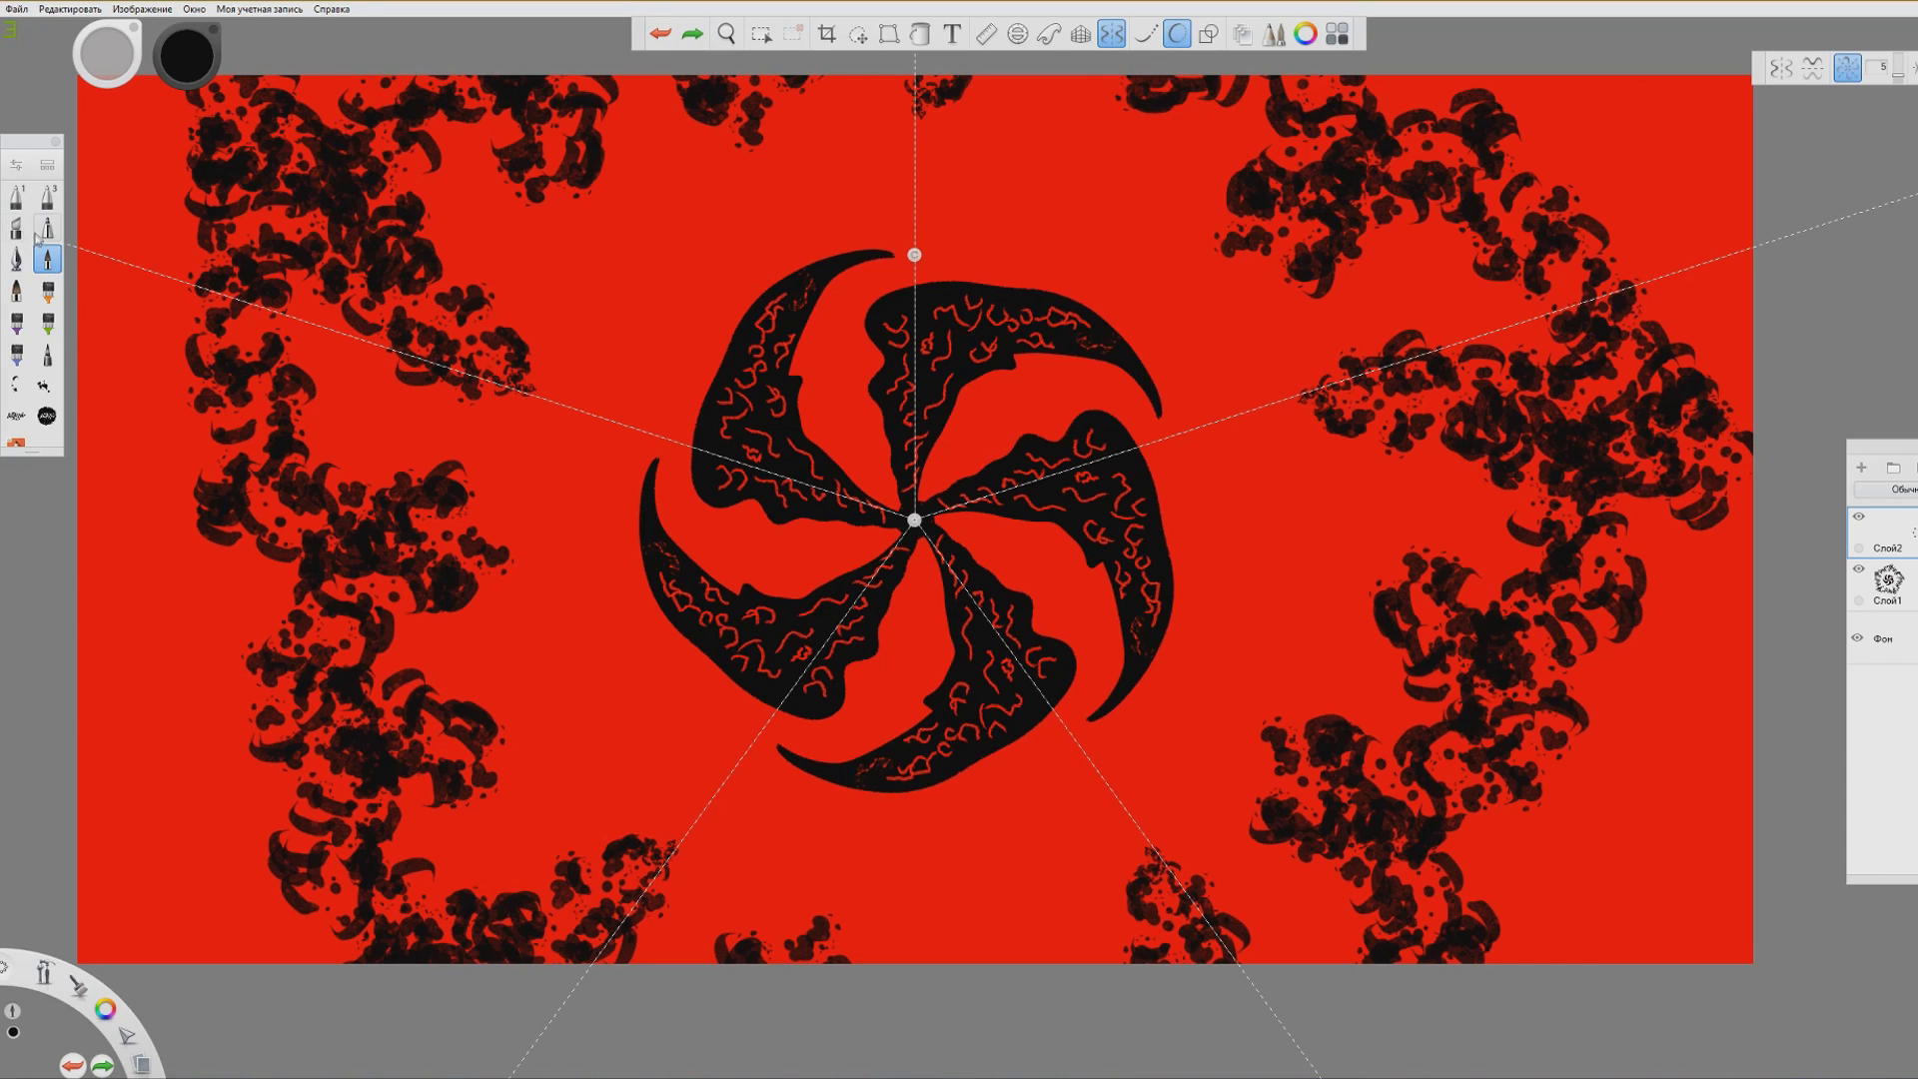
mouse_move(636, 230)
left_mouse_down()
mouse_move(642, 320)
mouse_move(599, 380)
left_mouse_up()
left_click(661, 33)
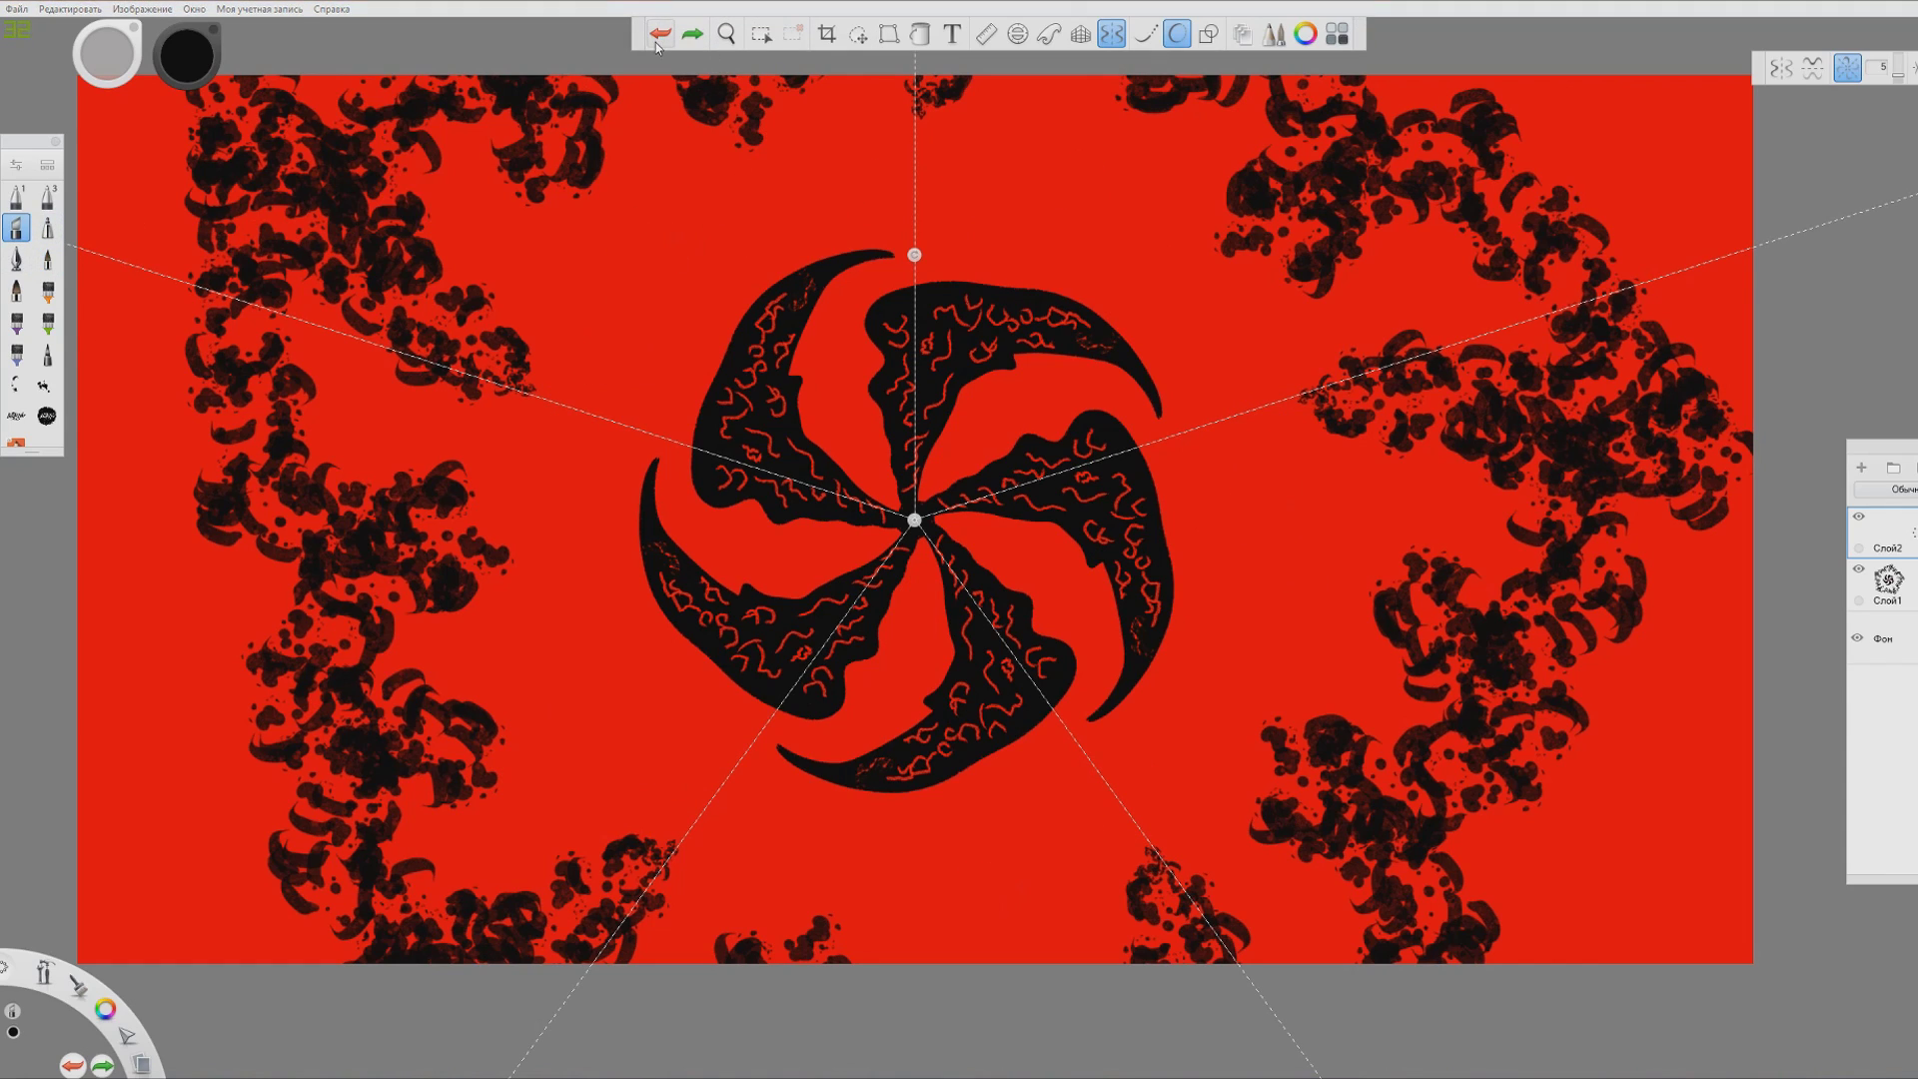
Paint a soft dark textured ring around the pinwheel with the Царапины brush from the Текстура set, using radial symmetry
scroll(48, 401, "down", 1)
scroll(49, 338, "up", 1)
left_click(45, 170)
left_click(46, 166)
scroll(355, 234, "down", 10)
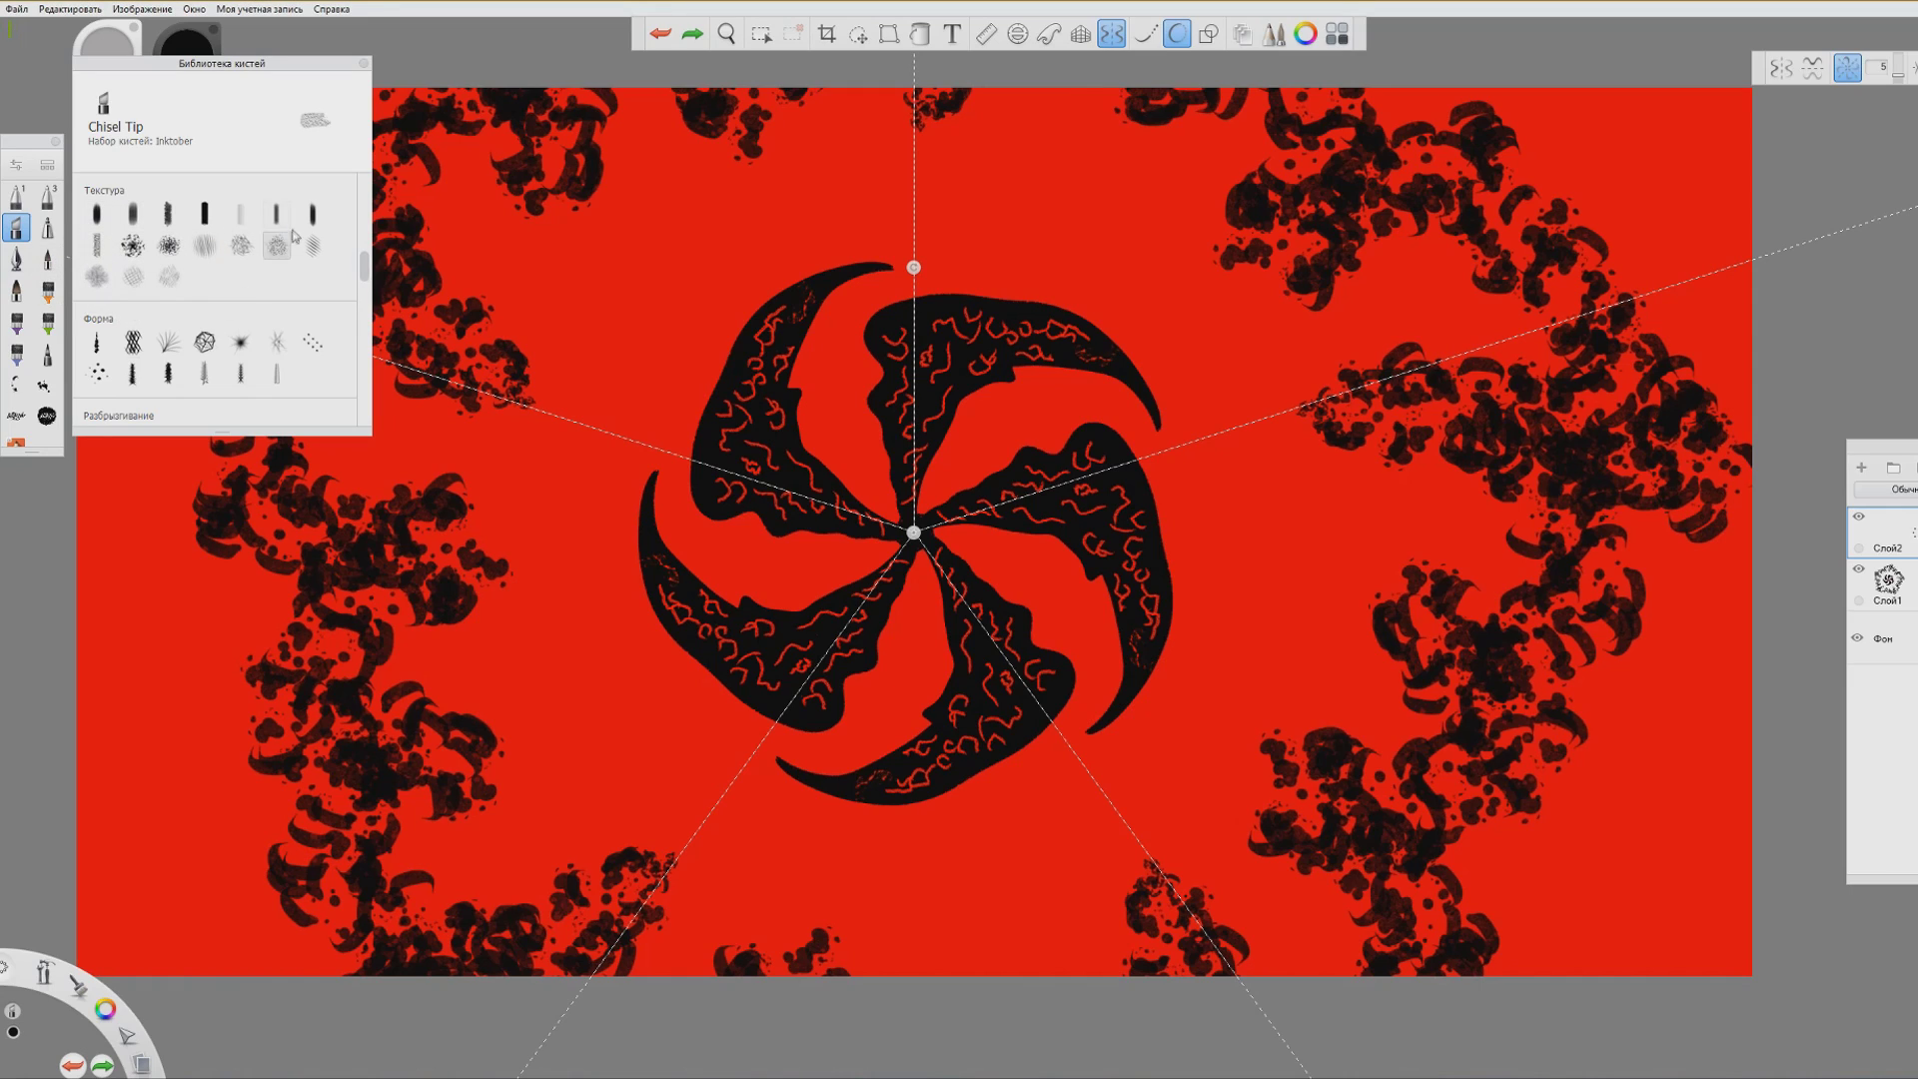
left_click(169, 276)
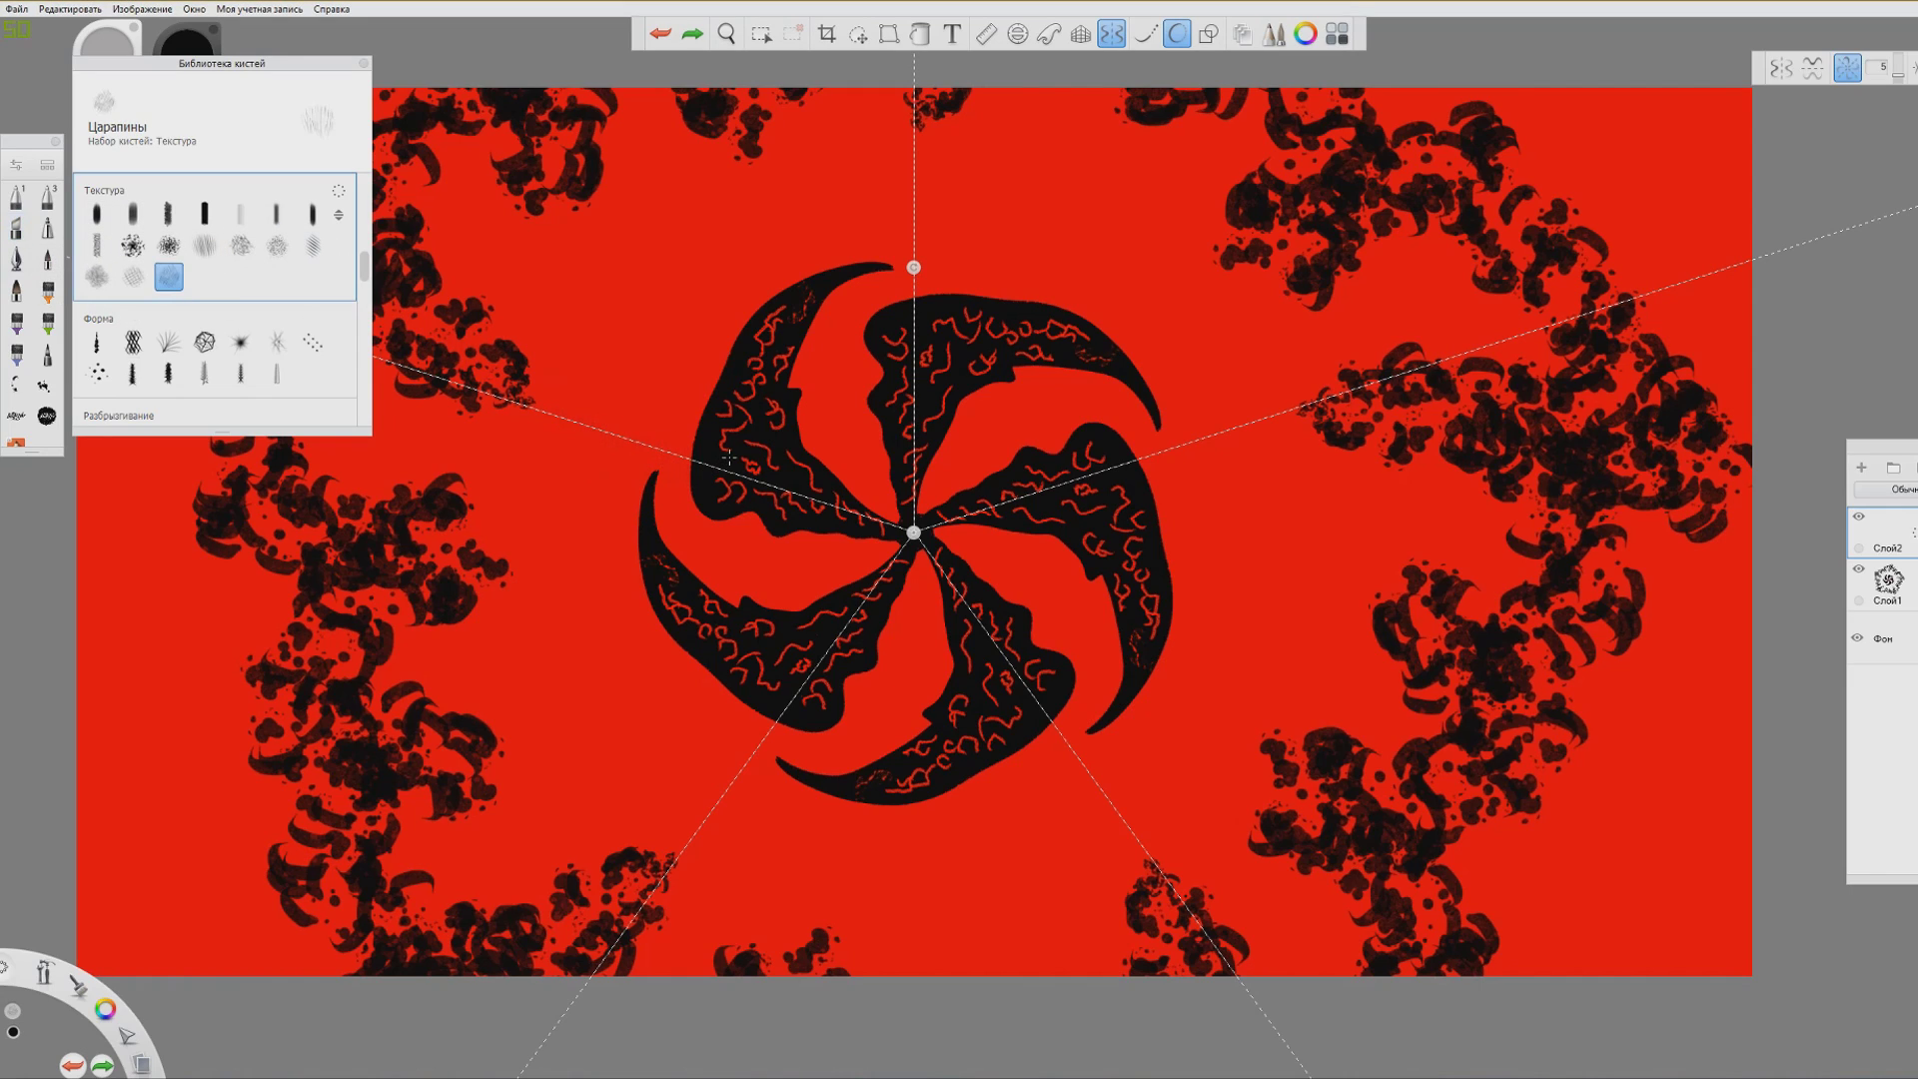
mouse_move(613, 557)
left_mouse_down()
mouse_move(569, 671)
mouse_move(601, 722)
mouse_move(581, 540)
mouse_move(642, 318)
mouse_move(556, 815)
mouse_move(588, 762)
mouse_move(512, 847)
mouse_move(590, 707)
mouse_move(553, 801)
mouse_move(657, 322)
mouse_move(600, 503)
mouse_move(583, 734)
left_mouse_up()
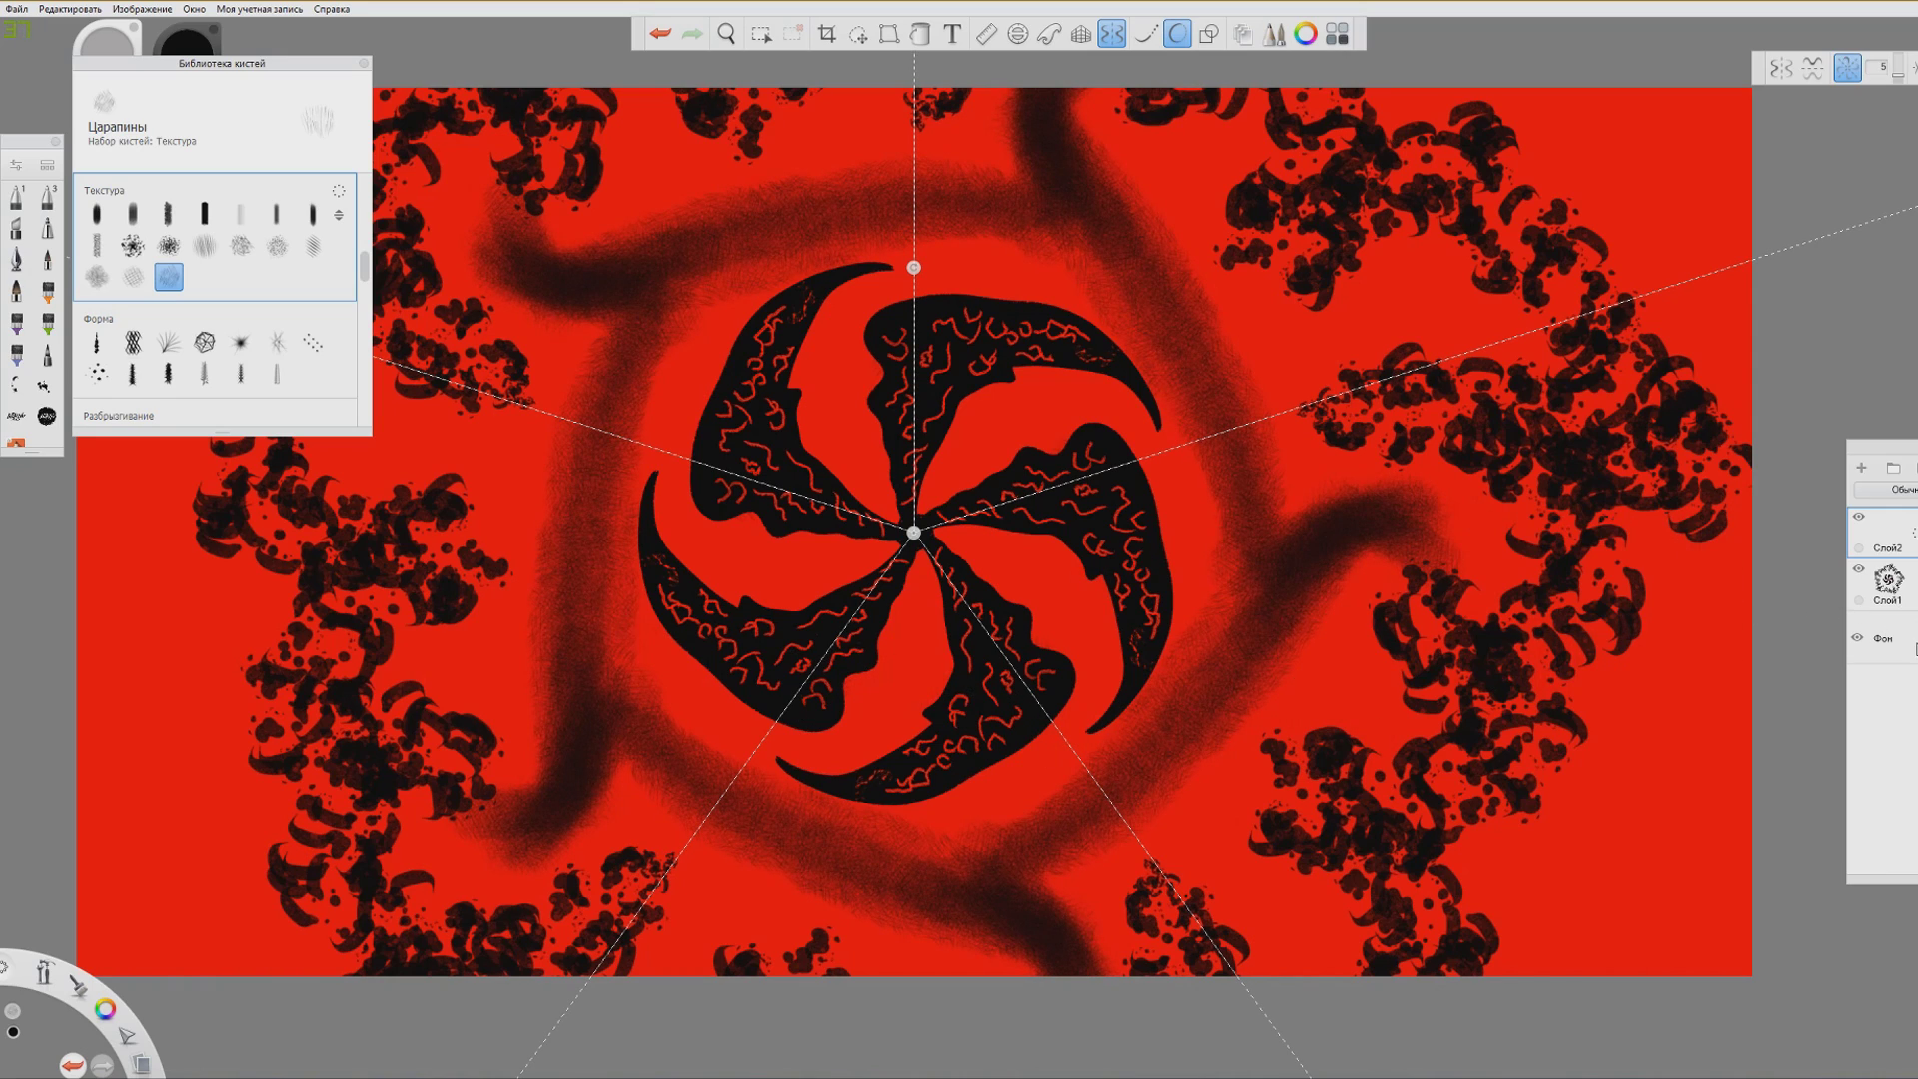
left_click(365, 64)
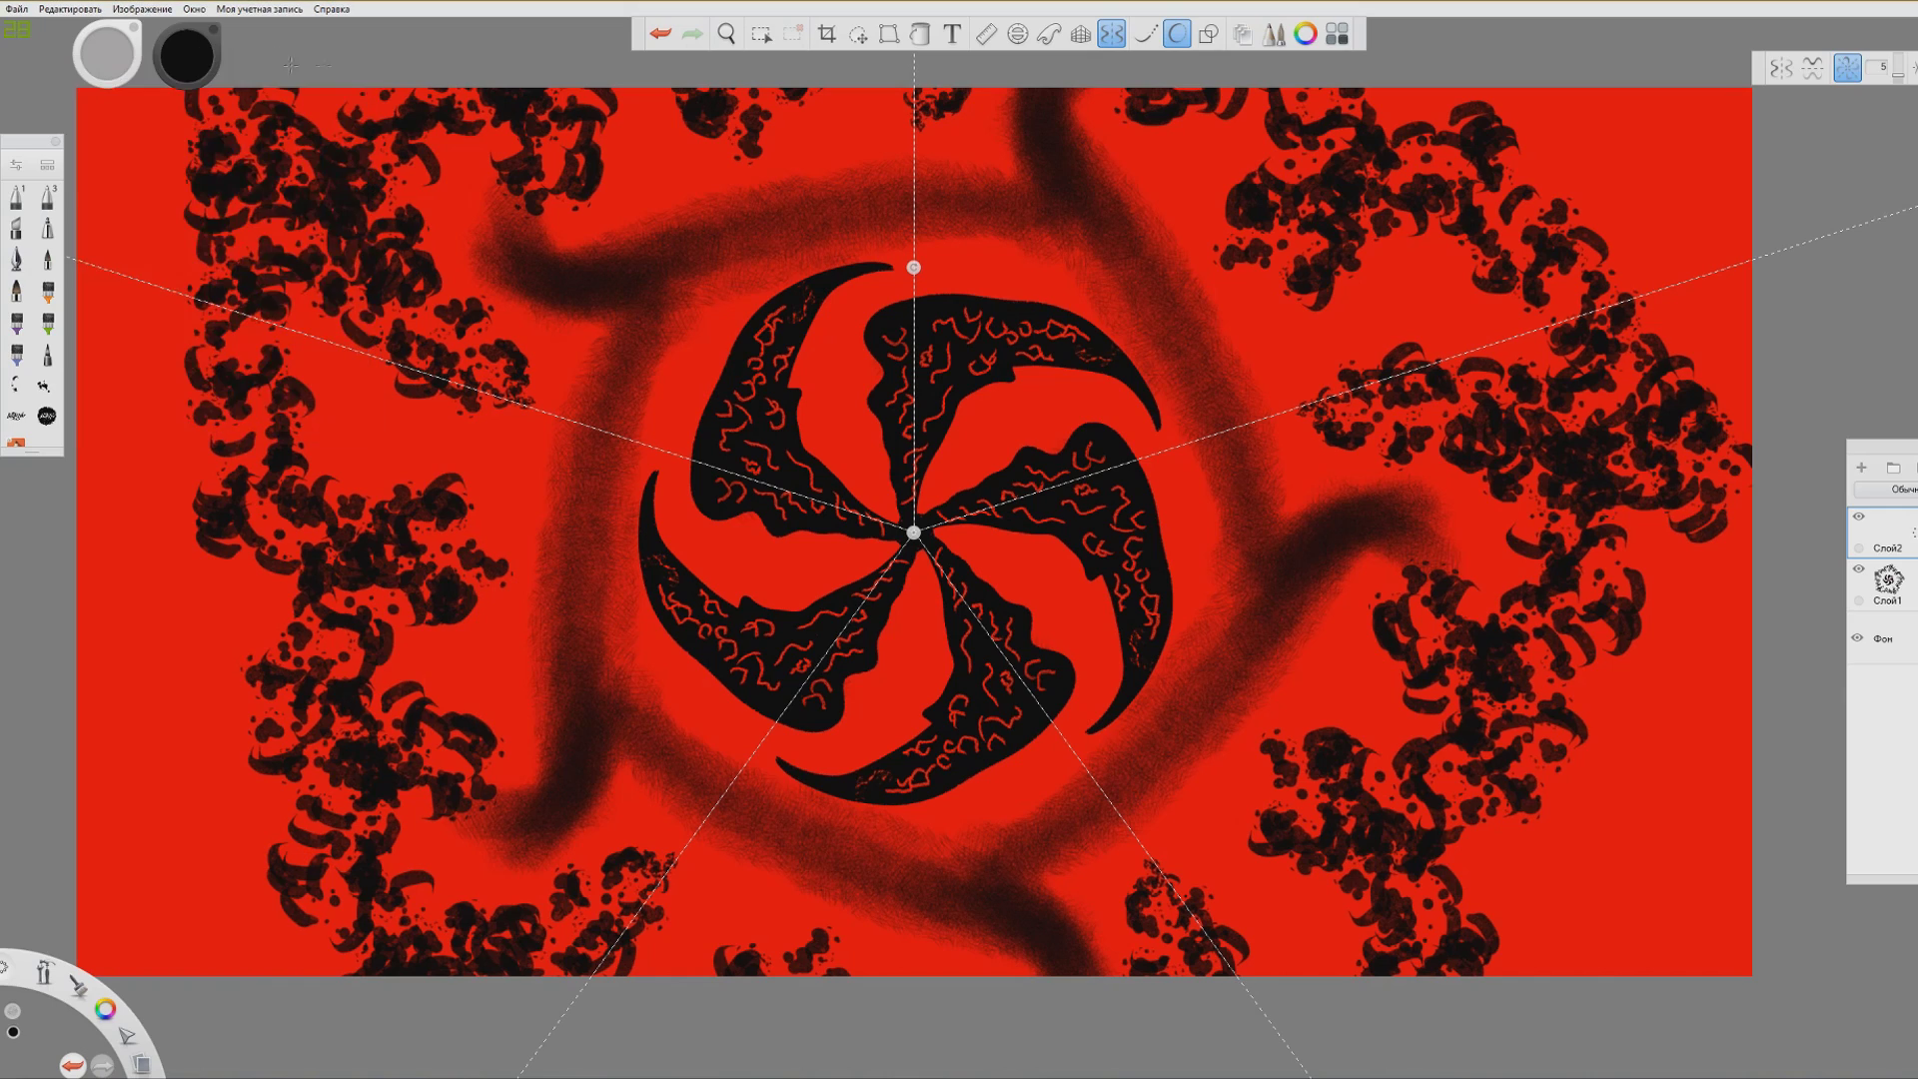
With symmetry off, draw large angular crossing black lines above the pinwheel with a double-line brush
left_click(205, 73)
left_click(207, 64)
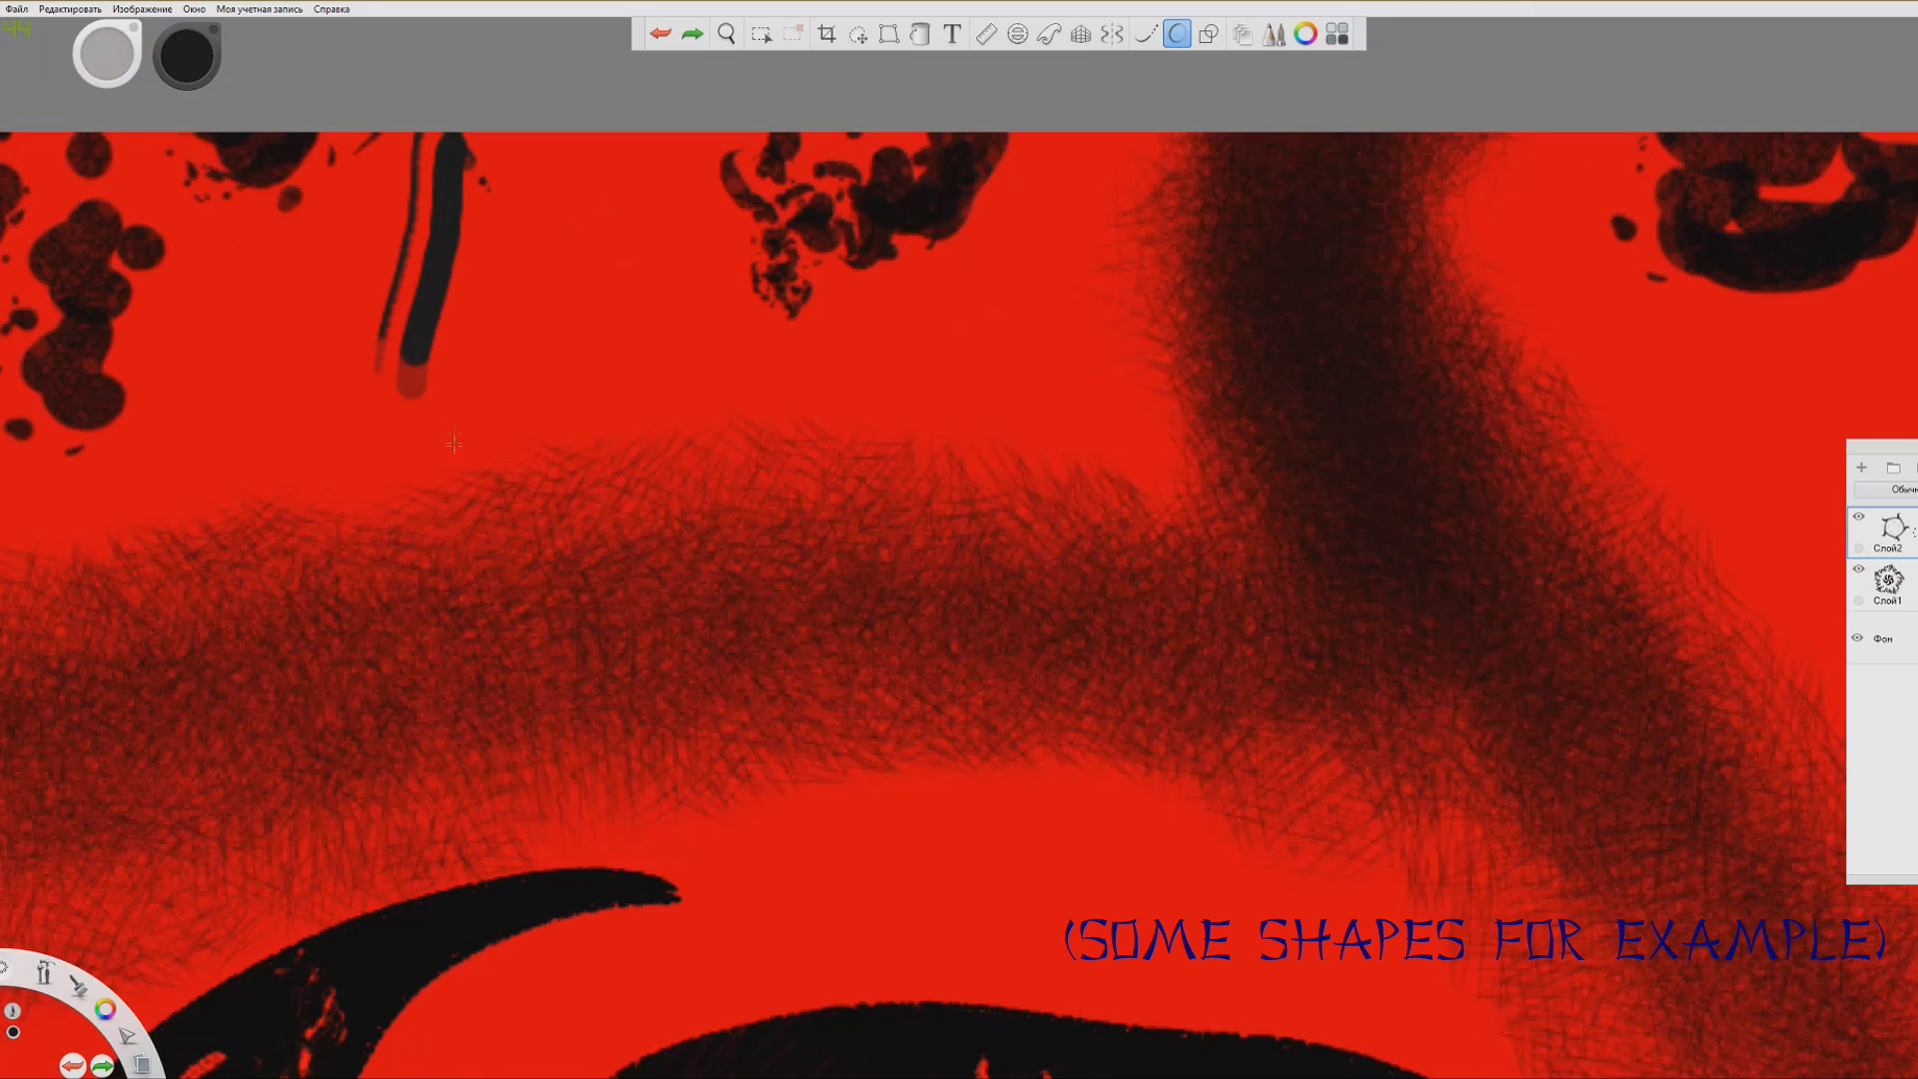
mouse_move(385, 380)
left_mouse_down()
mouse_move(1229, 479)
mouse_move(1010, 964)
left_mouse_up()
mouse_move(799, 190)
left_mouse_down()
mouse_move(709, 789)
mouse_move(20, 774)
left_mouse_up()
mouse_move(744, 160)
left_mouse_down()
mouse_move(1543, 215)
mouse_move(934, 601)
left_mouse_up()
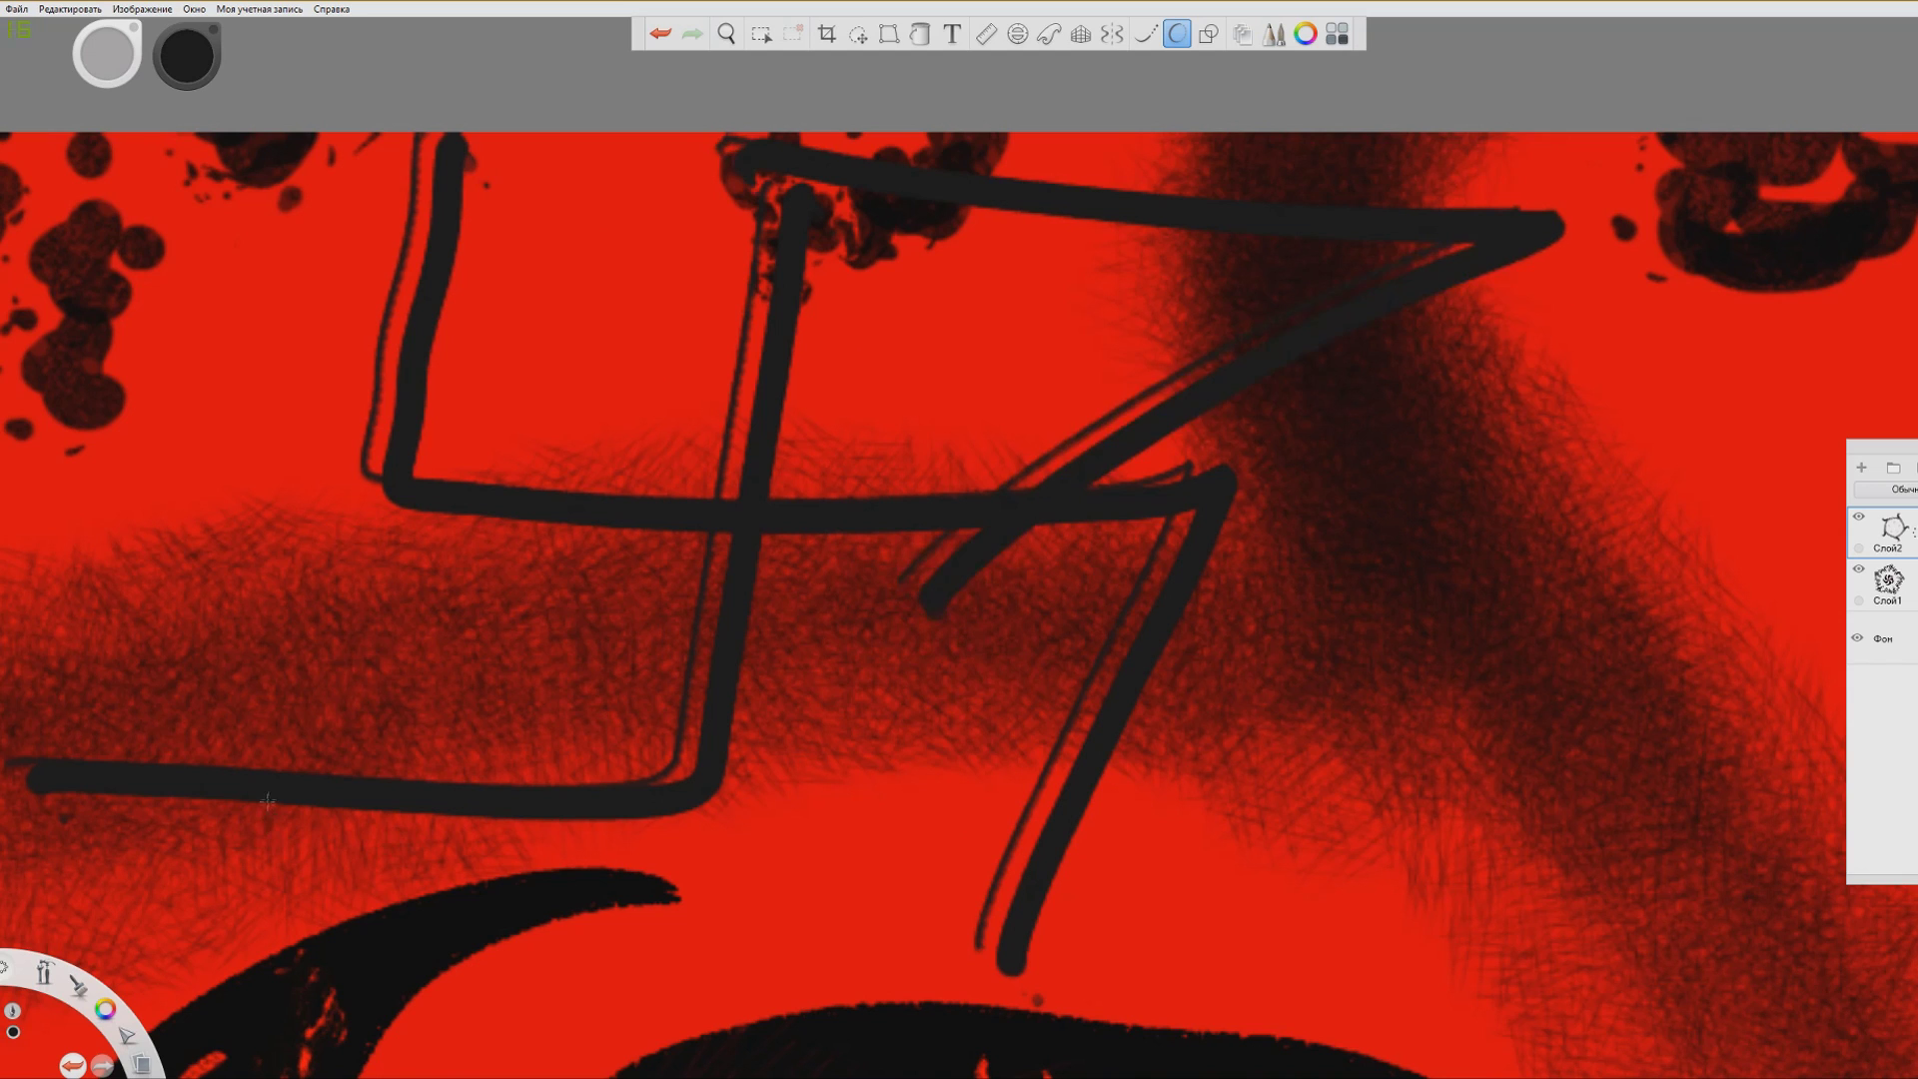
left_click_drag(10, 722, 630, 490)
mouse_move(464, 160)
left_mouse_down()
mouse_move(720, 499)
mouse_move(974, 930)
left_mouse_up()
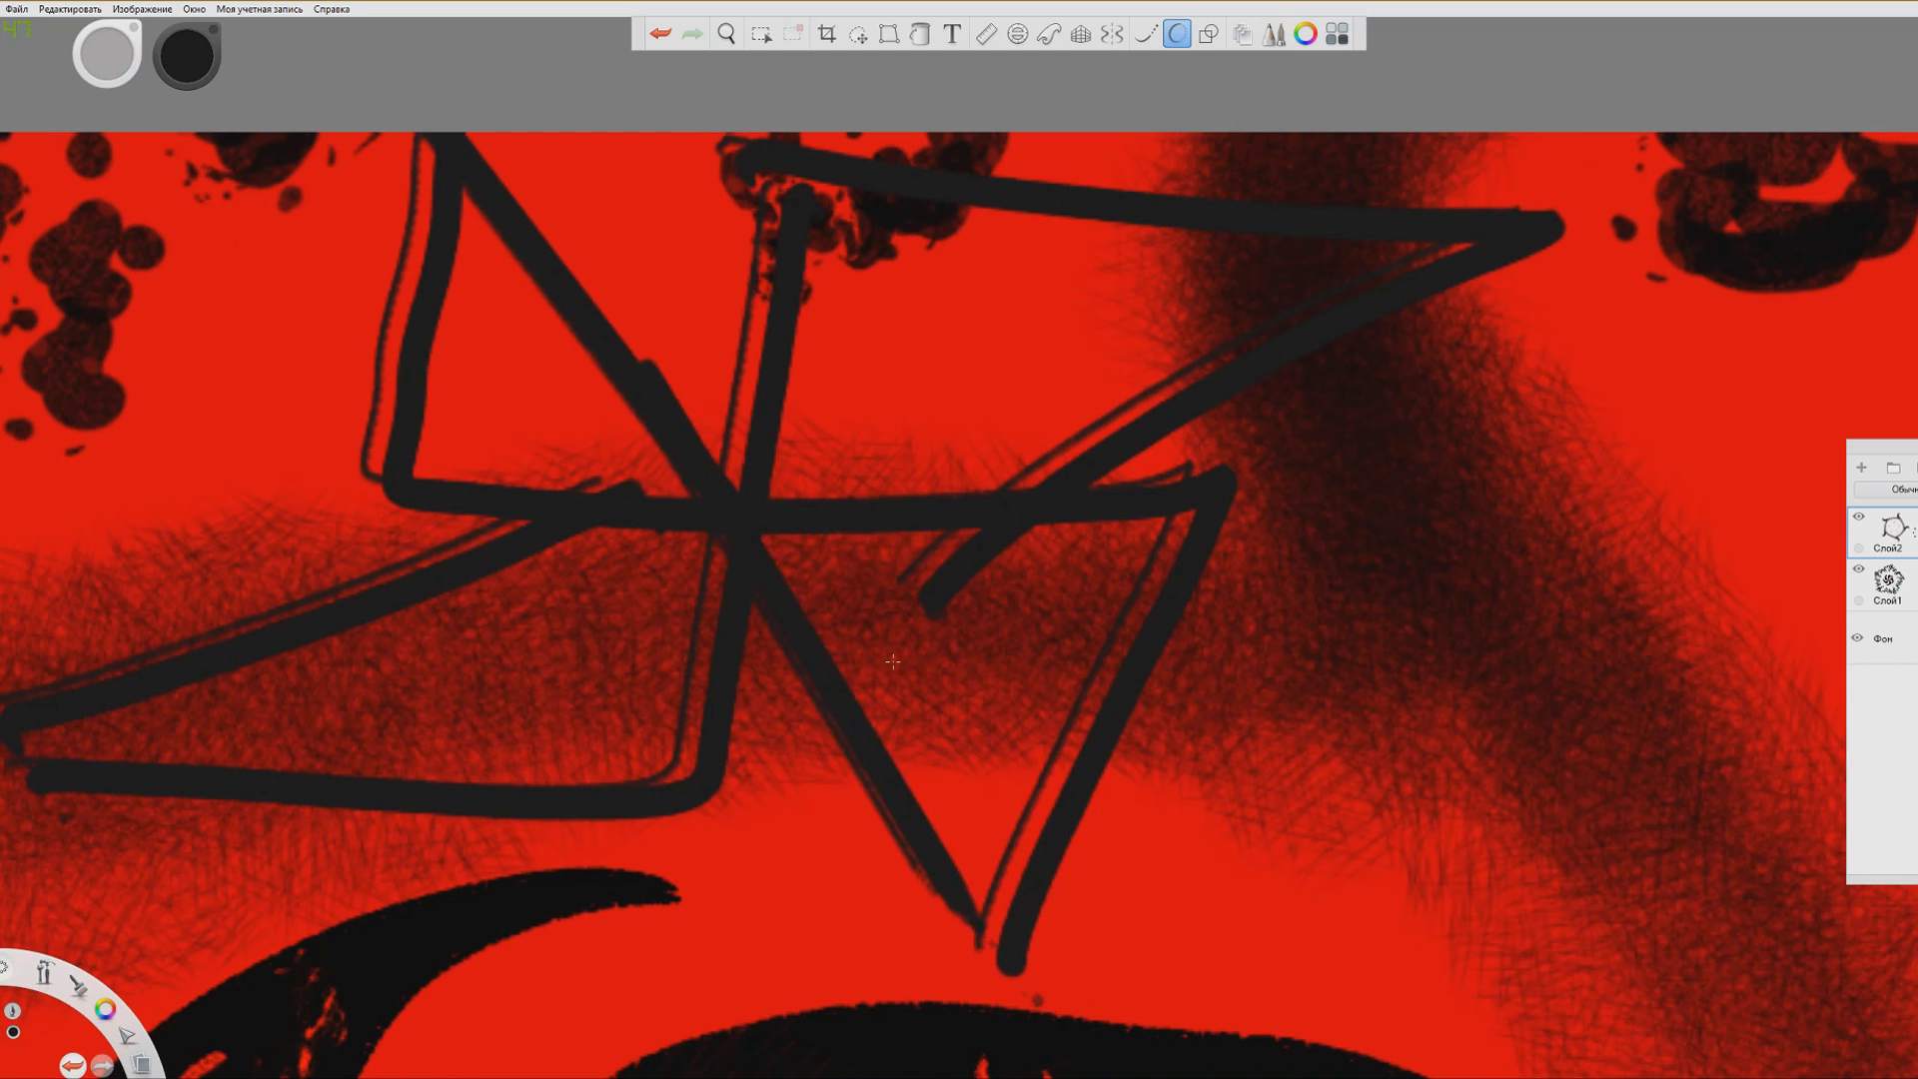
Draw a branching figure of curved black double lines across the textured ring to the right of the pinwheel
scroll(972, 565, "down", 10)
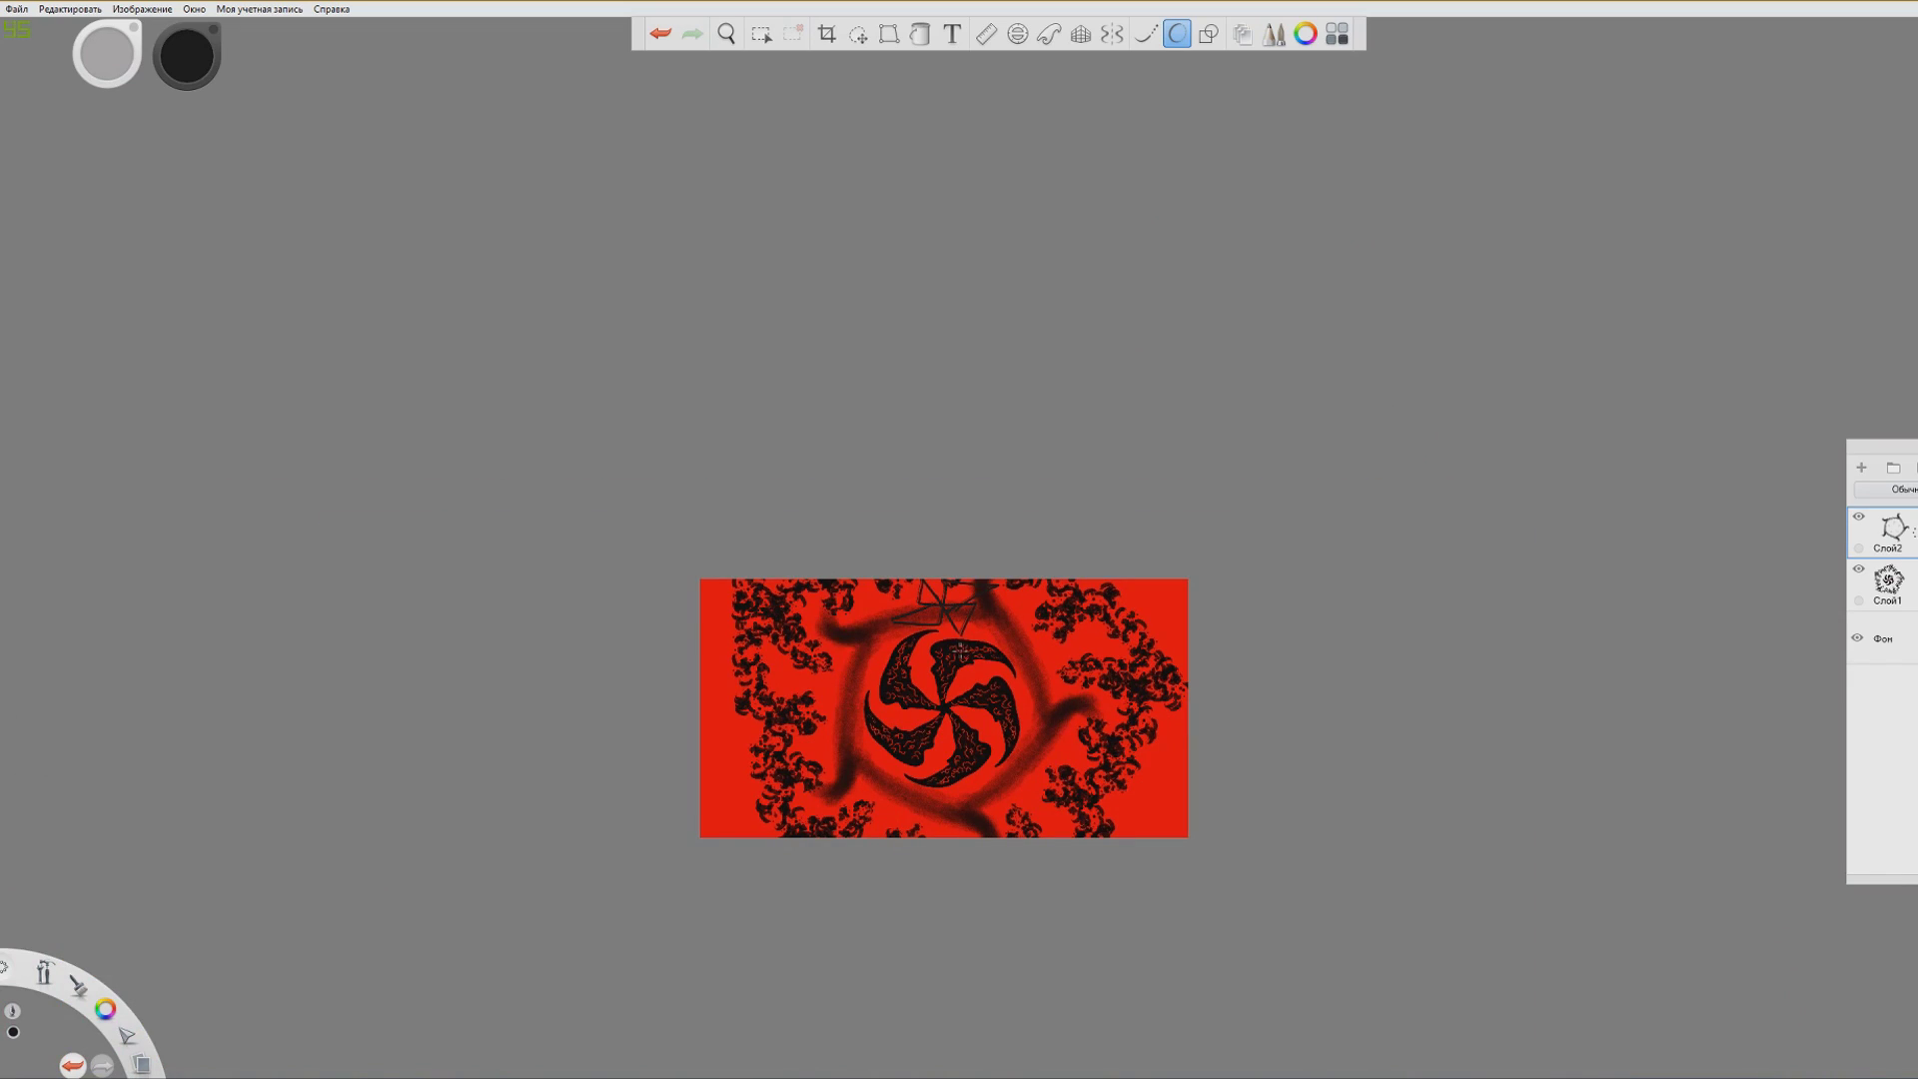
scroll(970, 350, "up", 10)
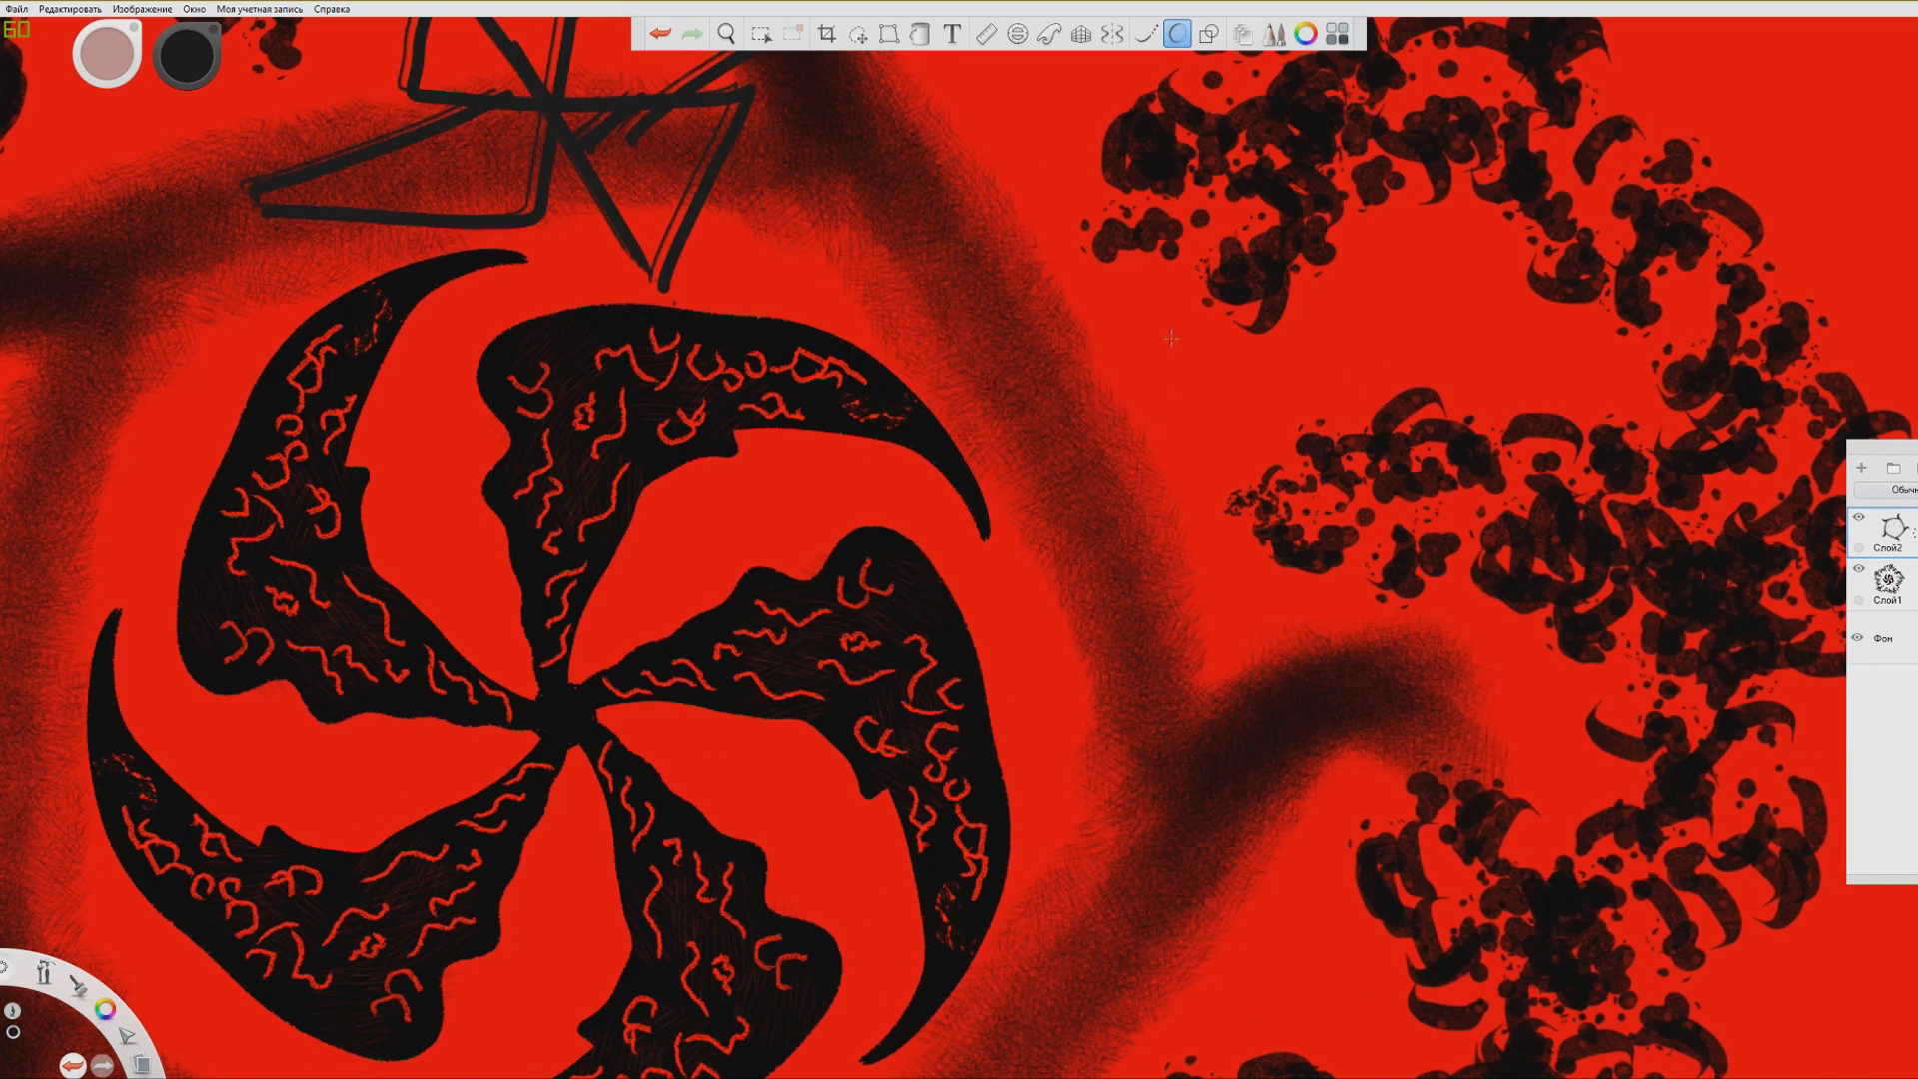
mouse_move(1034, 517)
left_mouse_down()
mouse_move(1144, 302)
mouse_move(1253, 529)
mouse_move(1141, 605)
left_mouse_up()
mouse_move(1218, 516)
left_mouse_down()
mouse_move(1031, 671)
mouse_move(963, 555)
left_mouse_up()
mouse_move(1117, 606)
left_mouse_down()
mouse_move(1187, 710)
mouse_move(1309, 579)
left_mouse_up()
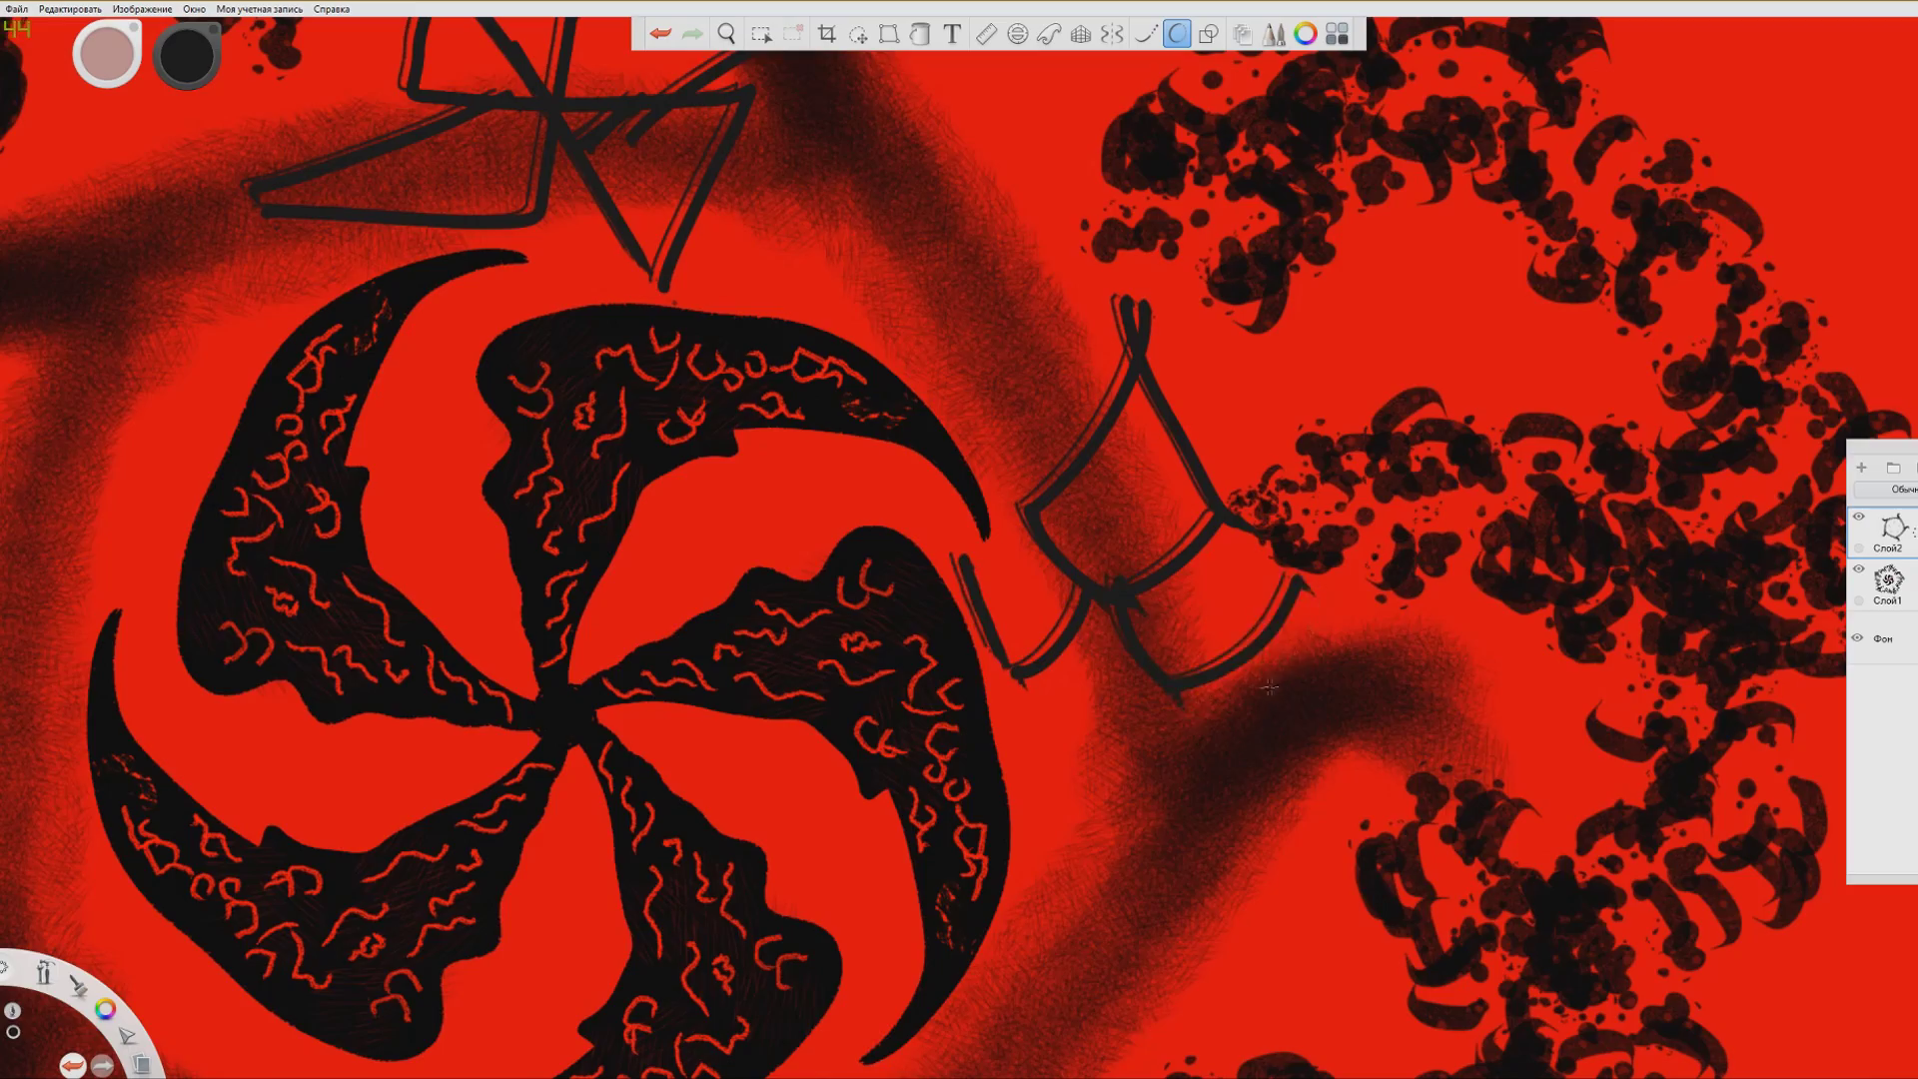
Draw a zigzag figure of black double lines across the textured ring to the left of the pinwheel
scroll(1289, 674, "down", 6)
scroll(722, 619, "up", 4)
scroll(721, 619, "up", 8)
scroll(823, 640, "down", 5)
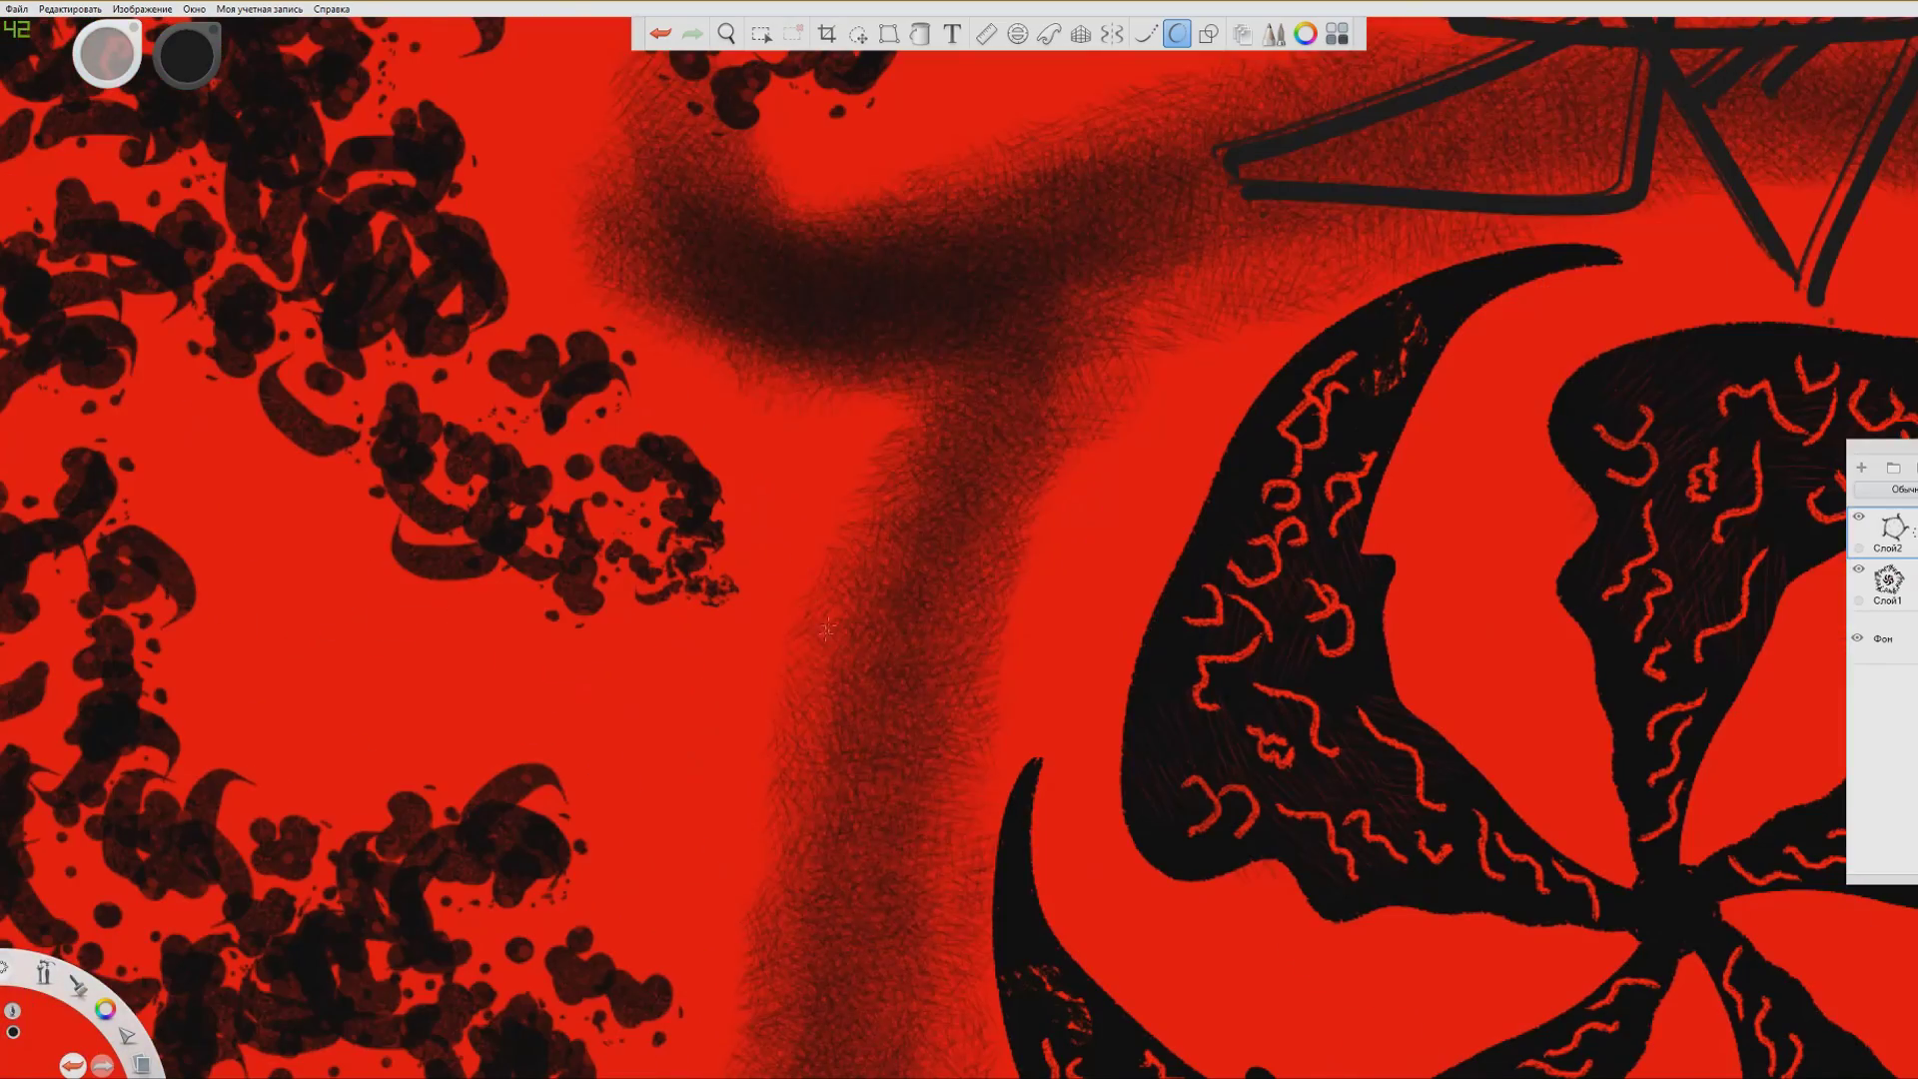
mouse_move(827, 485)
left_mouse_down()
mouse_move(711, 748)
mouse_move(949, 654)
mouse_move(739, 784)
left_mouse_up()
mouse_move(699, 689)
left_mouse_down()
mouse_move(759, 782)
mouse_move(827, 1017)
left_mouse_up()
left_click_drag(669, 855, 806, 997)
mouse_move(824, 469)
left_mouse_down()
mouse_move(885, 239)
mouse_move(945, 345)
left_mouse_up()
scroll(992, 519, "down", 6)
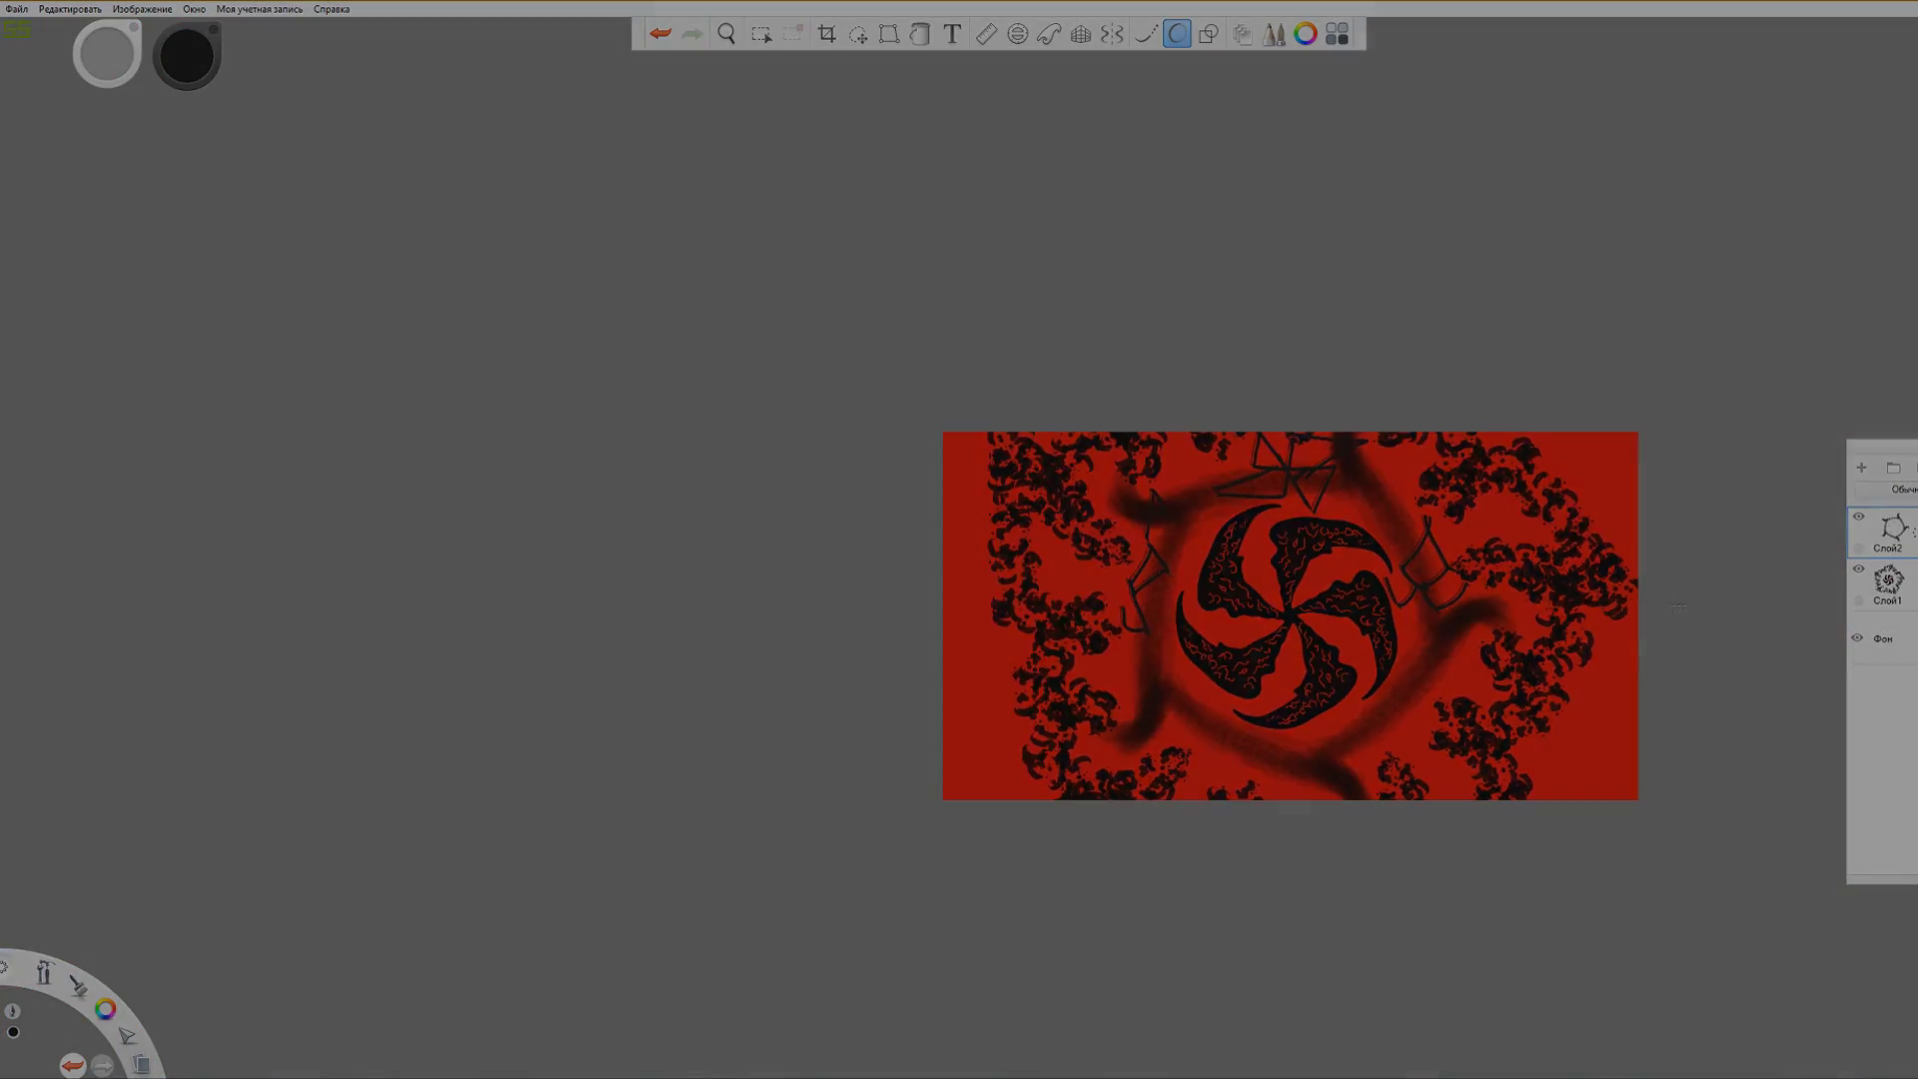
scroll(992, 520, "up", 3)
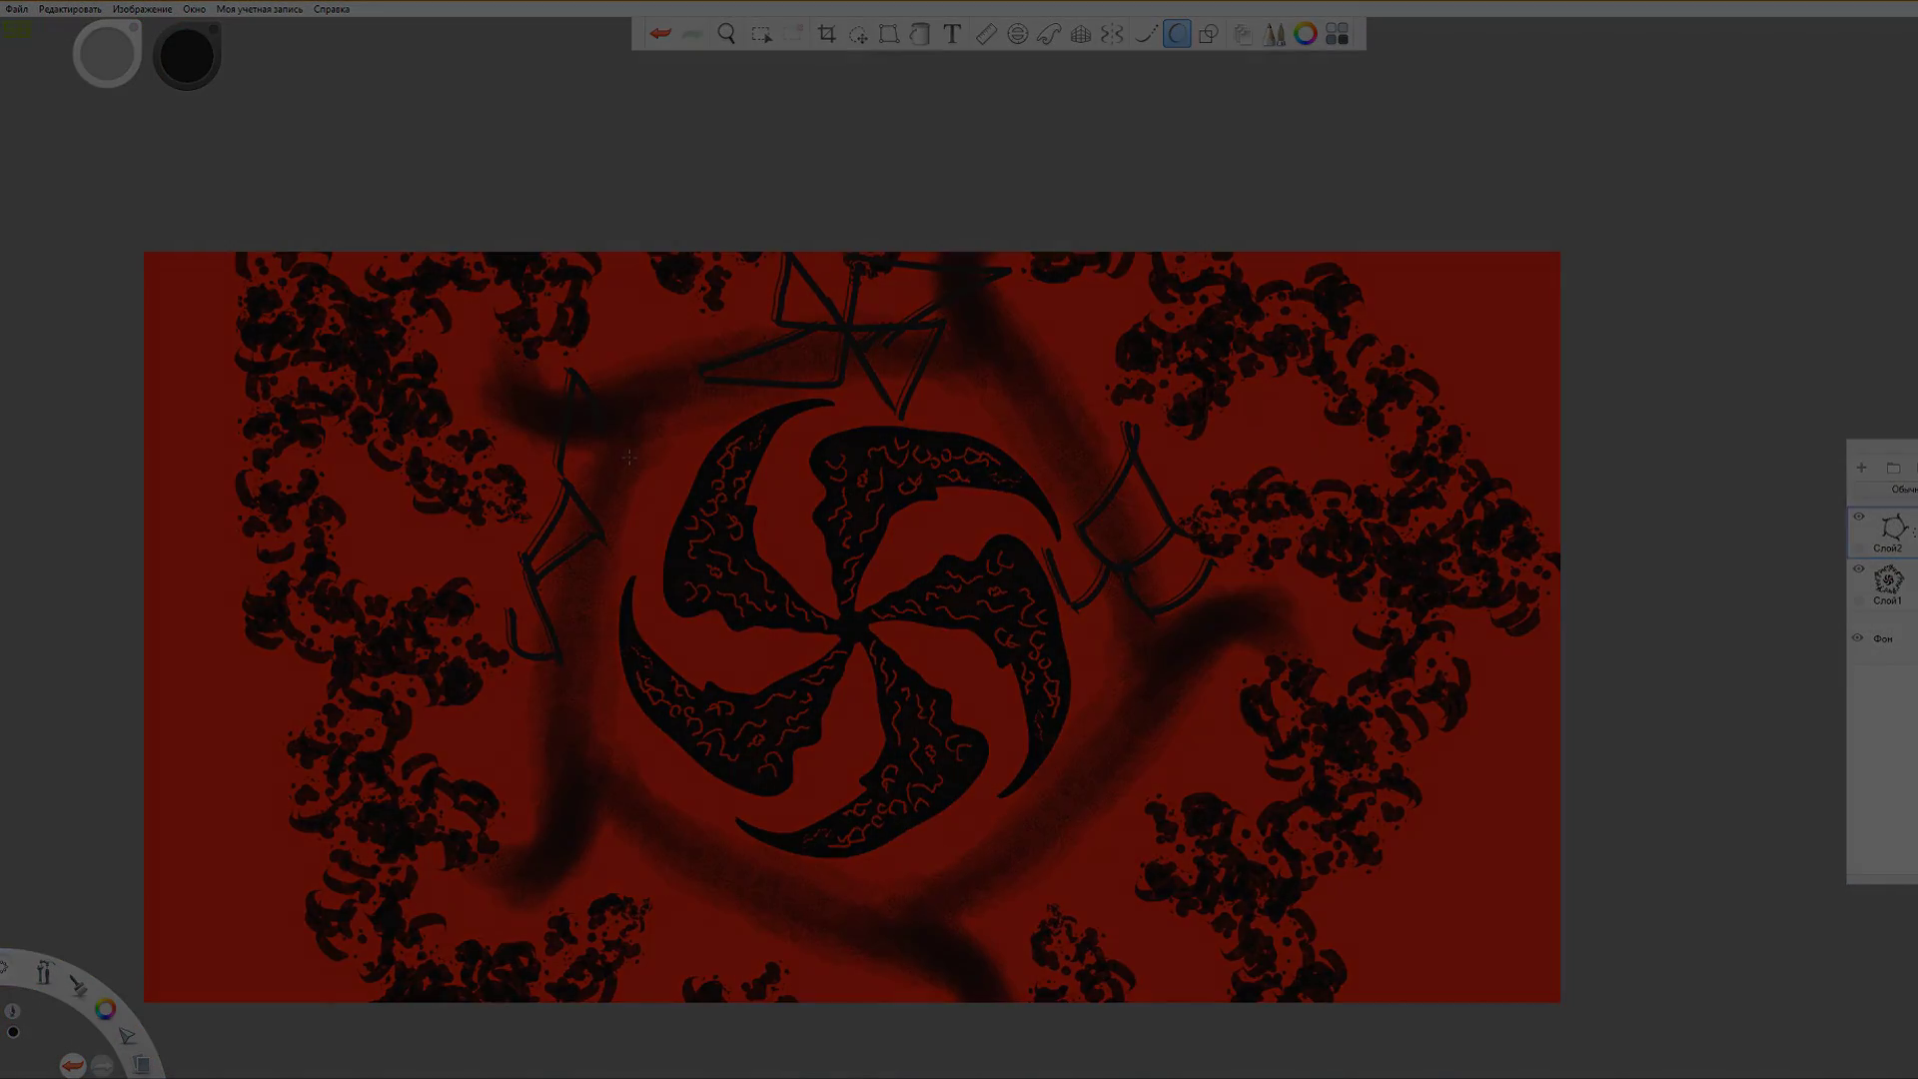